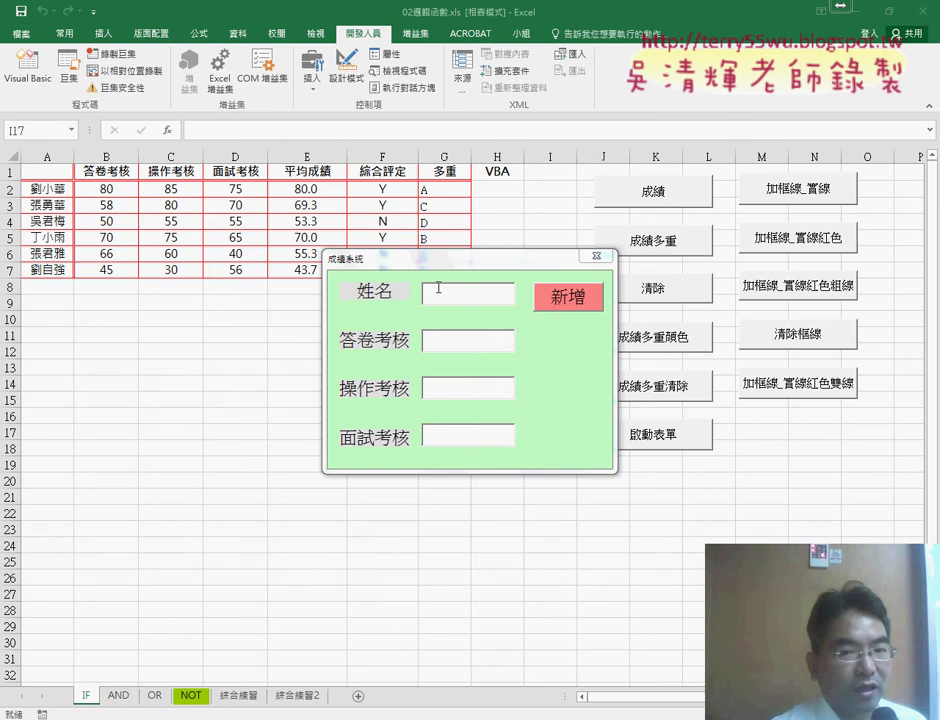
- Drag the running 成績系統 grade form aside to the left
mouse_move(420, 257)
left_mouse_down()
mouse_move(232, 217)
mouse_move(160, 218)
left_mouse_up()
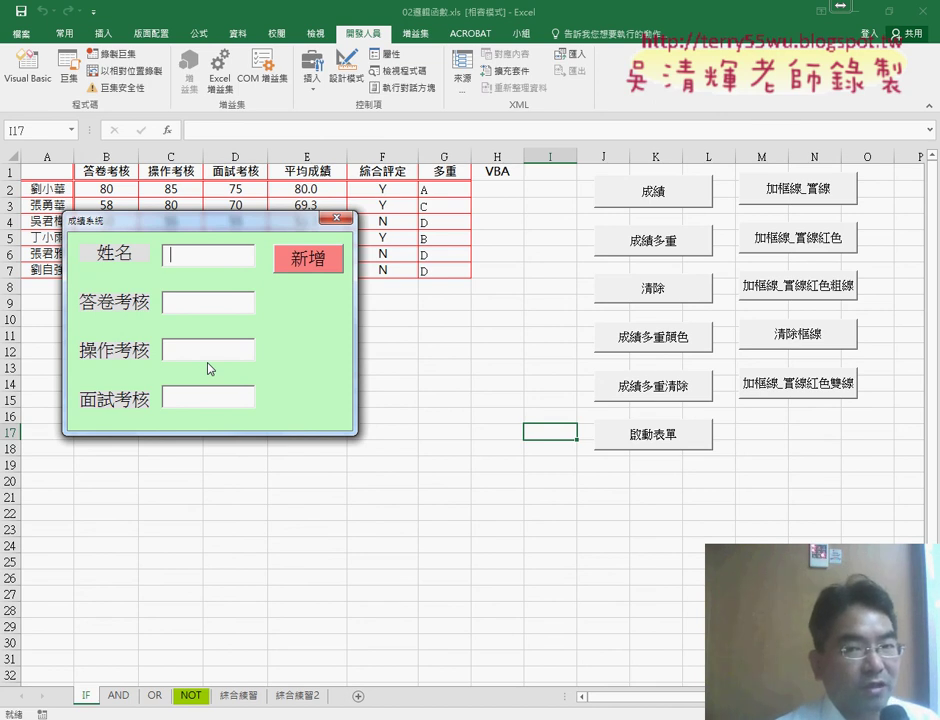
- Return to the form design and open the 新增 button's CommandButton1_Click procedure
key("alt+F11")
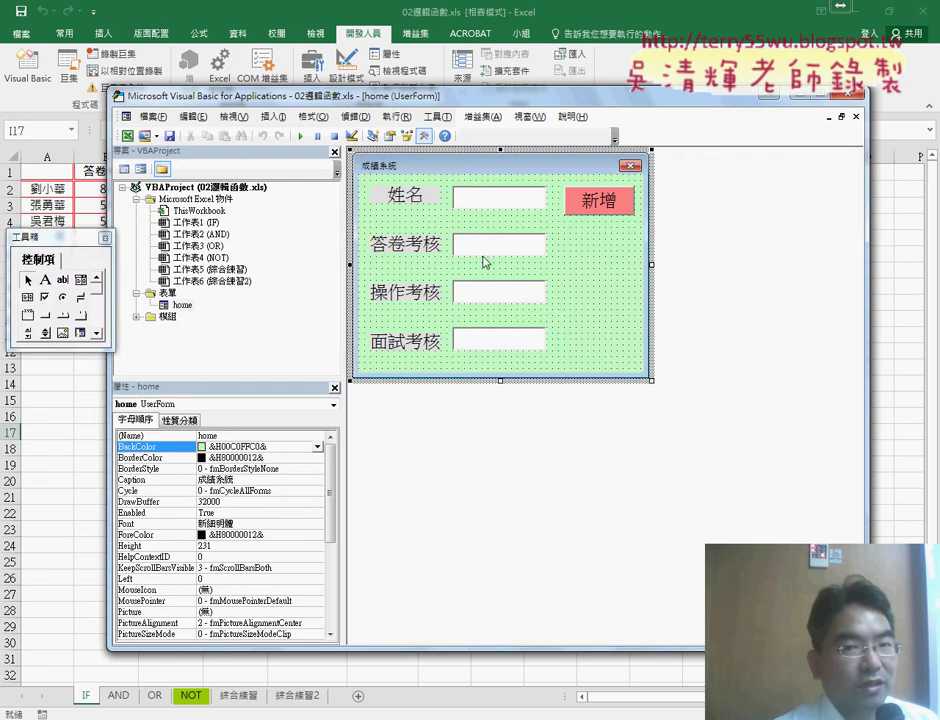
double_click(598, 201)
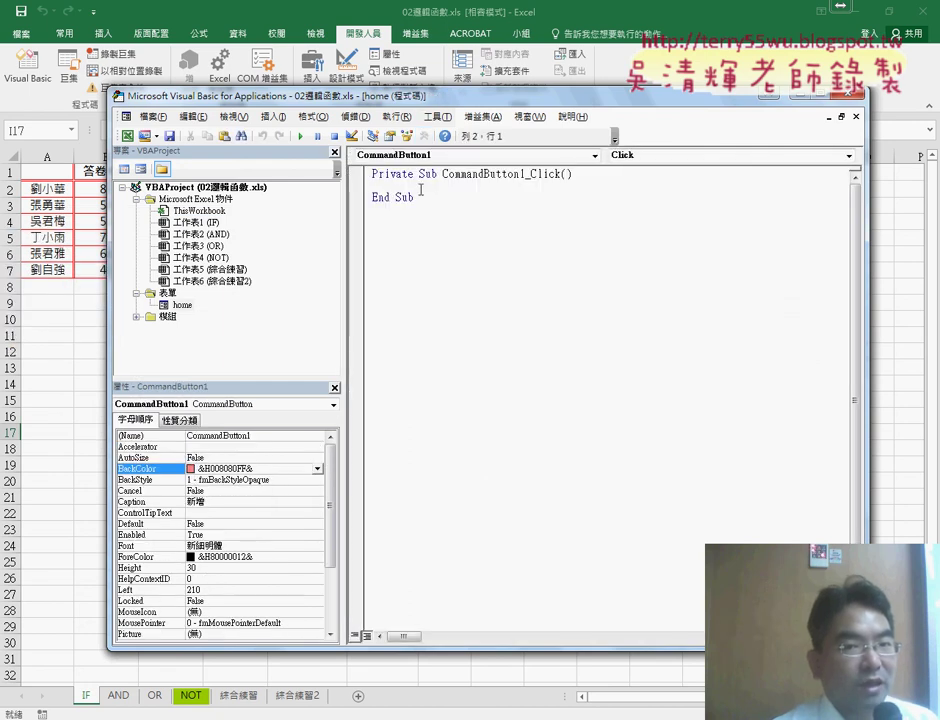
left_click_drag(413, 174, 438, 174)
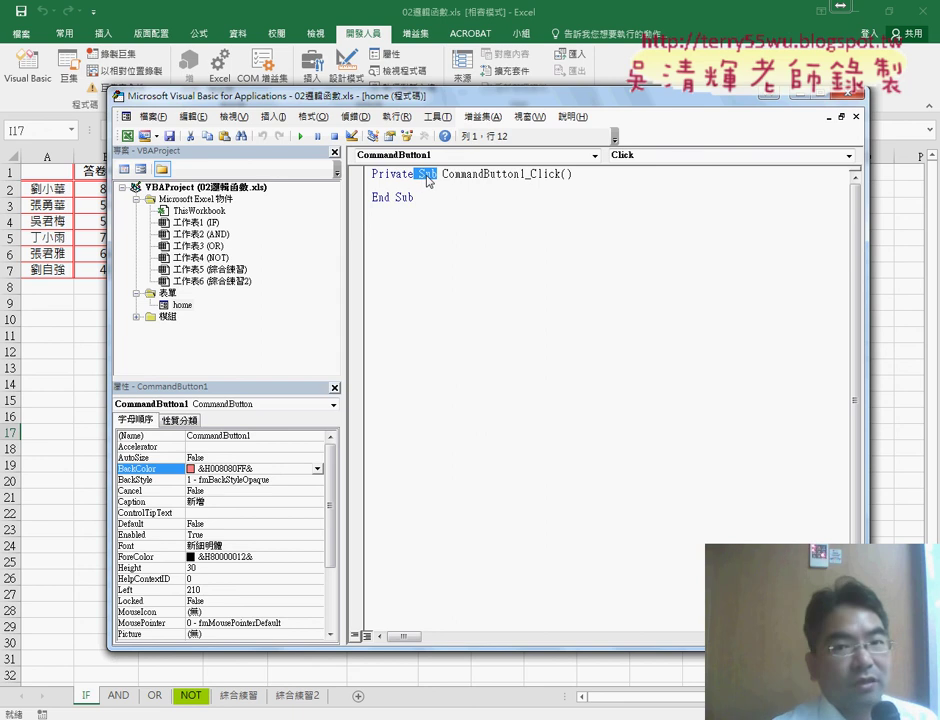
left_click_drag(414, 197, 372, 197)
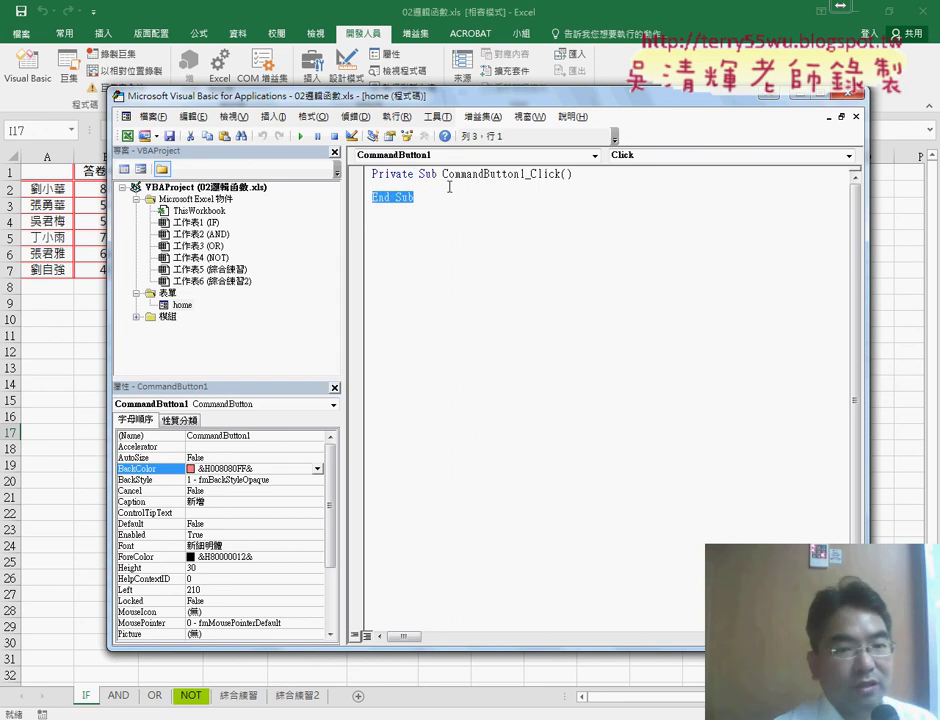
left_click_drag(443, 174, 524, 174)
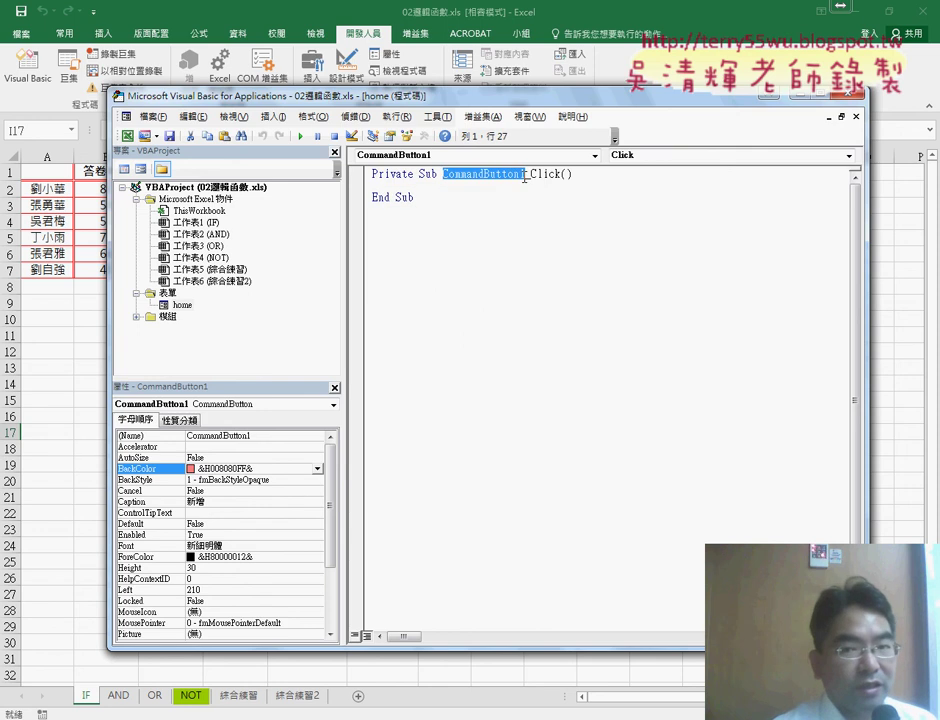
- Check the button's CommandButton1 name property, then go back to its Click event code
double_click(182, 305)
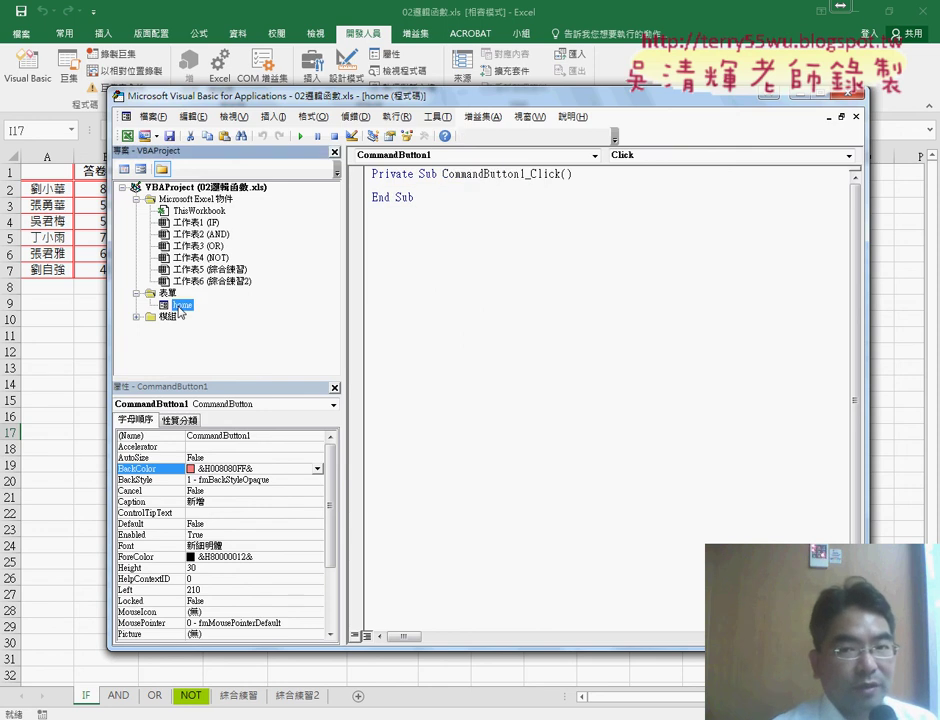
left_click(150, 436)
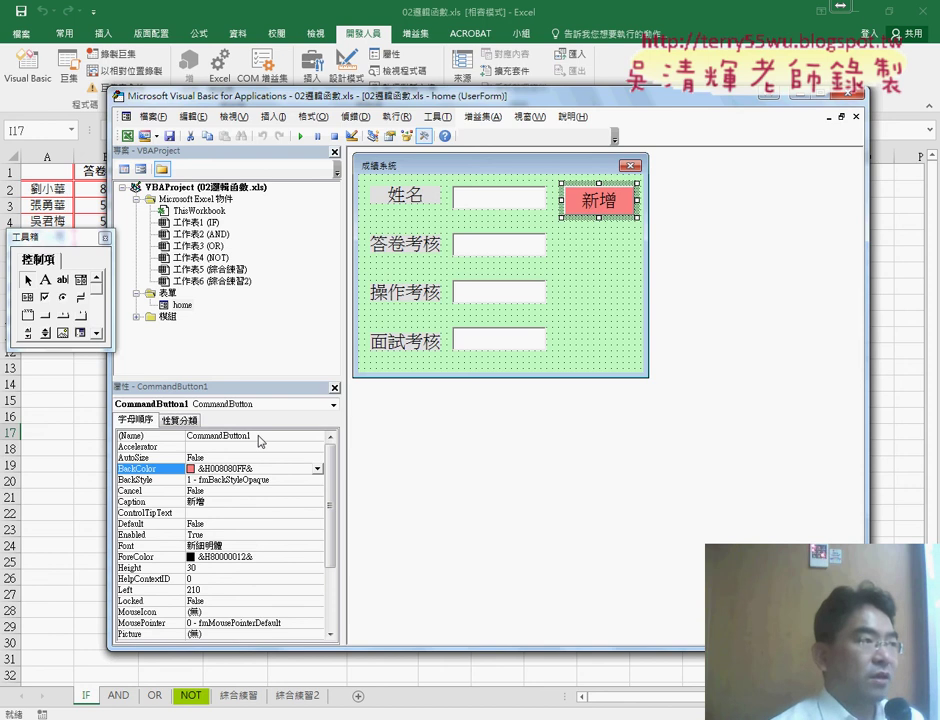
double_click(596, 210)
left_click_drag(532, 175, 562, 176)
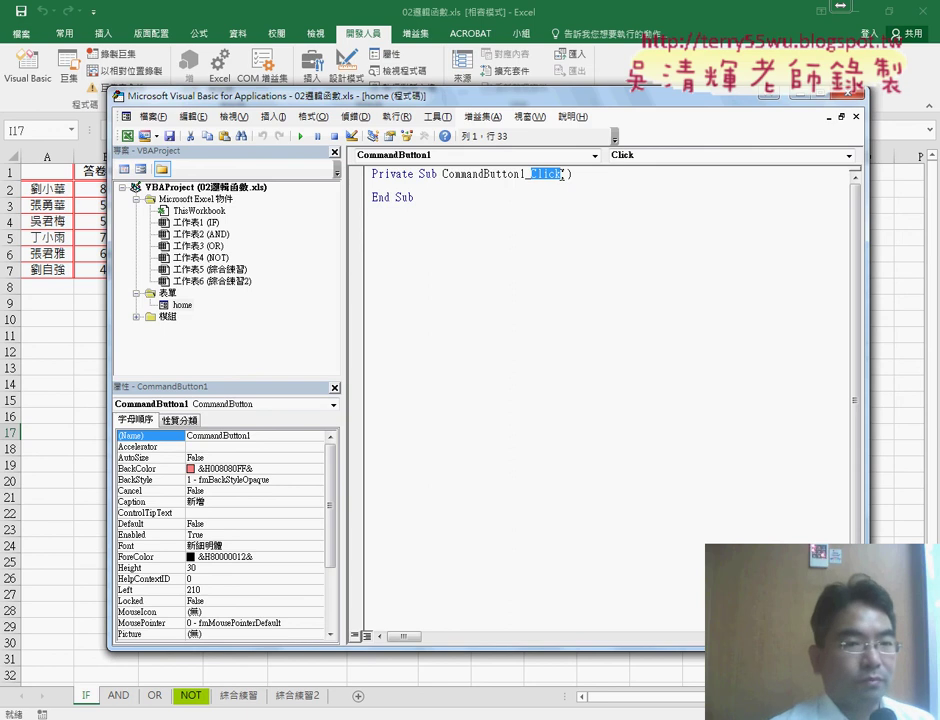
- Indent the blank line inside the procedure and widen the code area
left_click(396, 186)
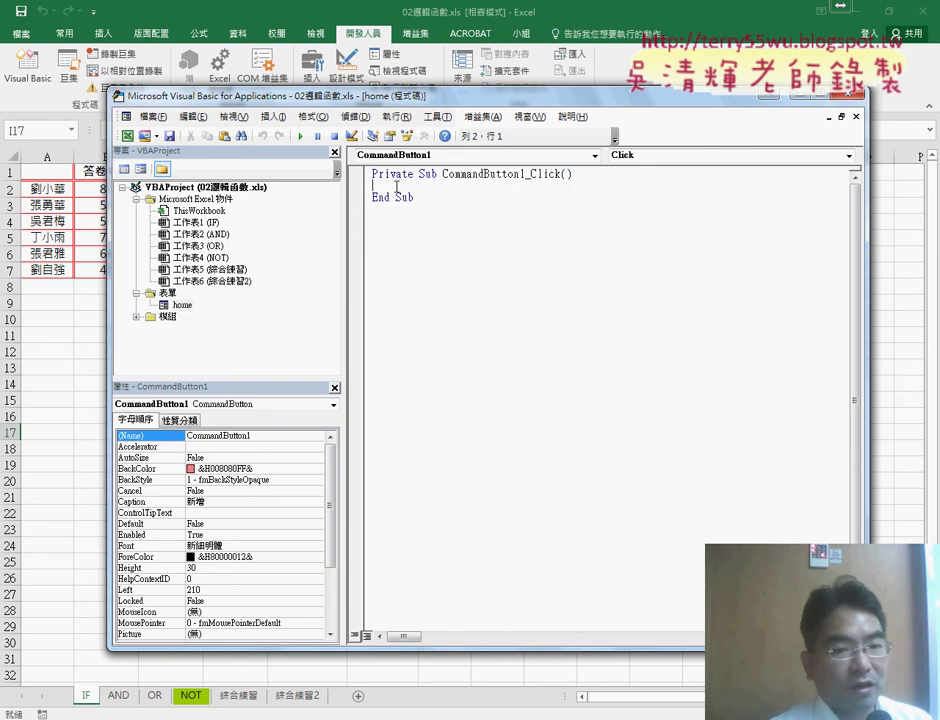
key("Tab")
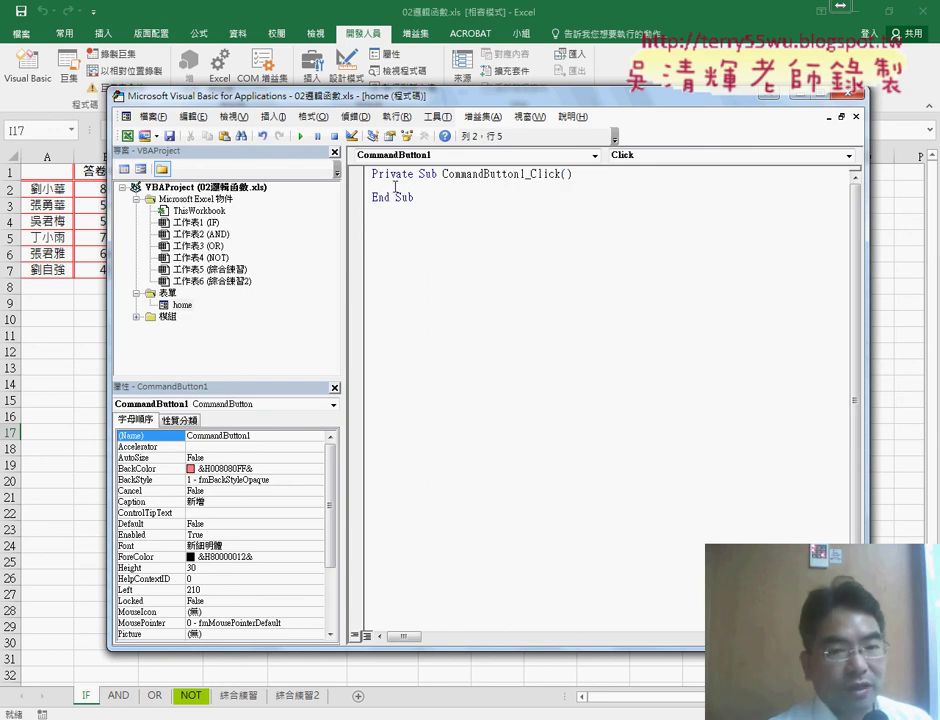
left_click_drag(346, 240, 258, 237)
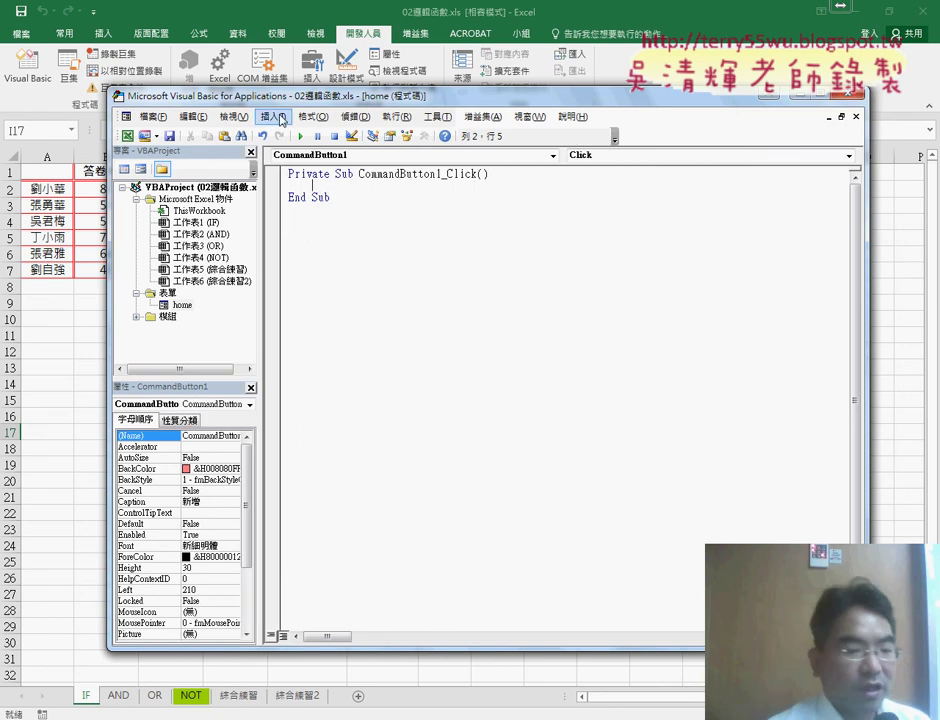
- Move the editor below the grade table, reopen the home form design, and review its four text boxes
mouse_move(283, 98)
left_mouse_down()
mouse_move(323, 163)
mouse_move(284, 321)
left_mouse_up()
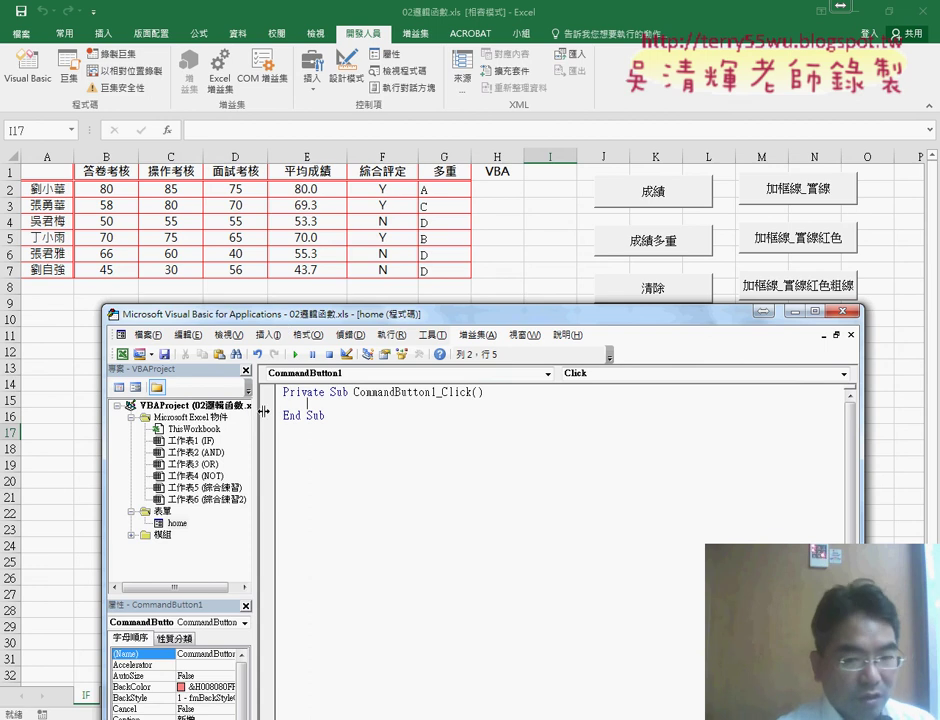
double_click(177, 523)
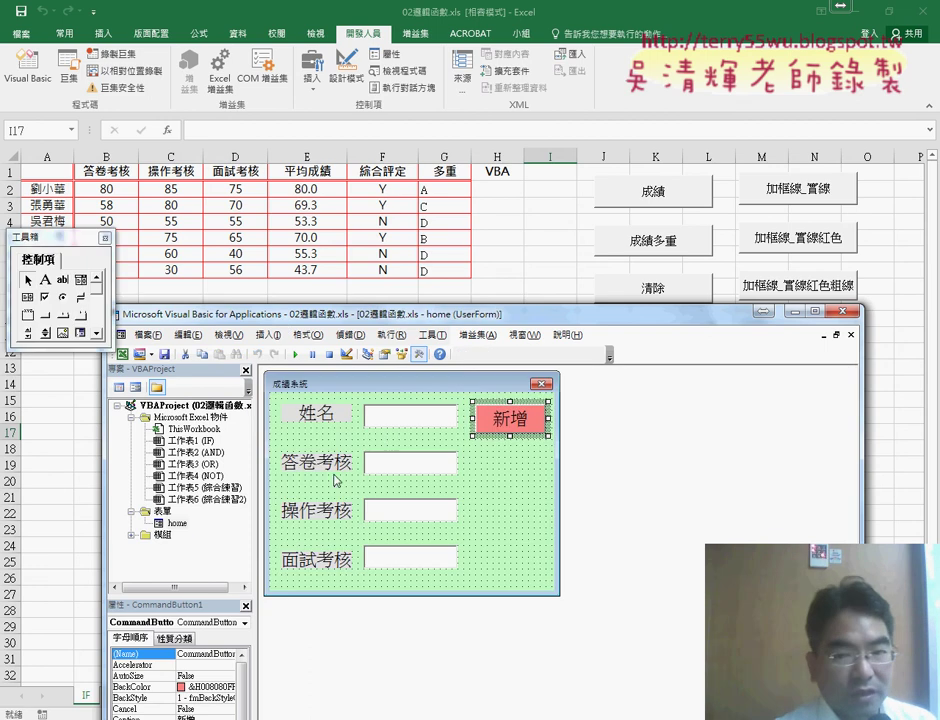
left_click(403, 424)
left_click(405, 462)
left_click(405, 510)
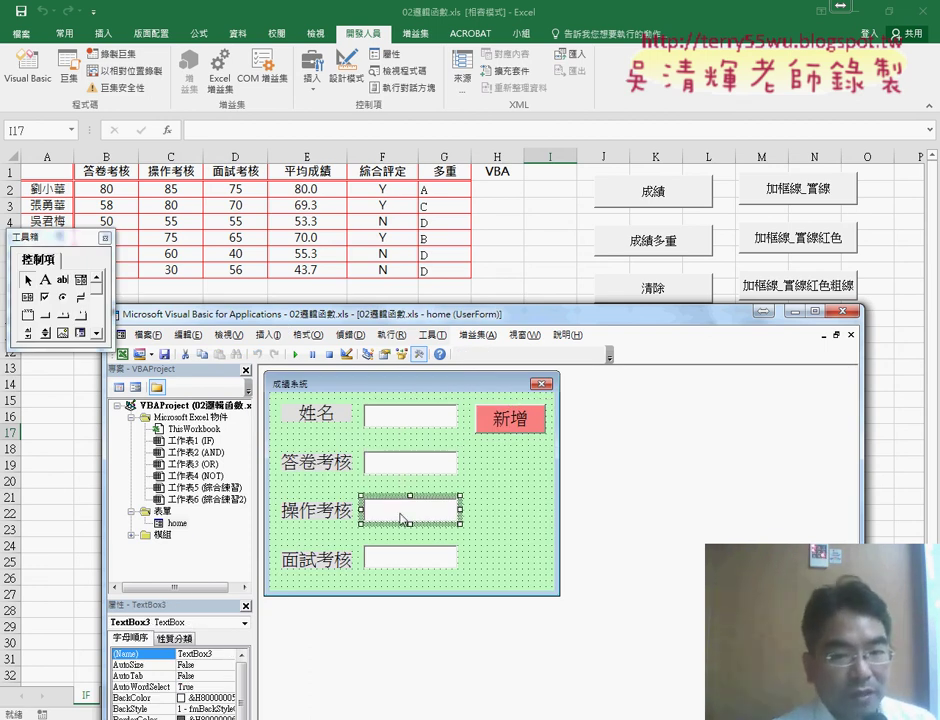
left_click(410, 560)
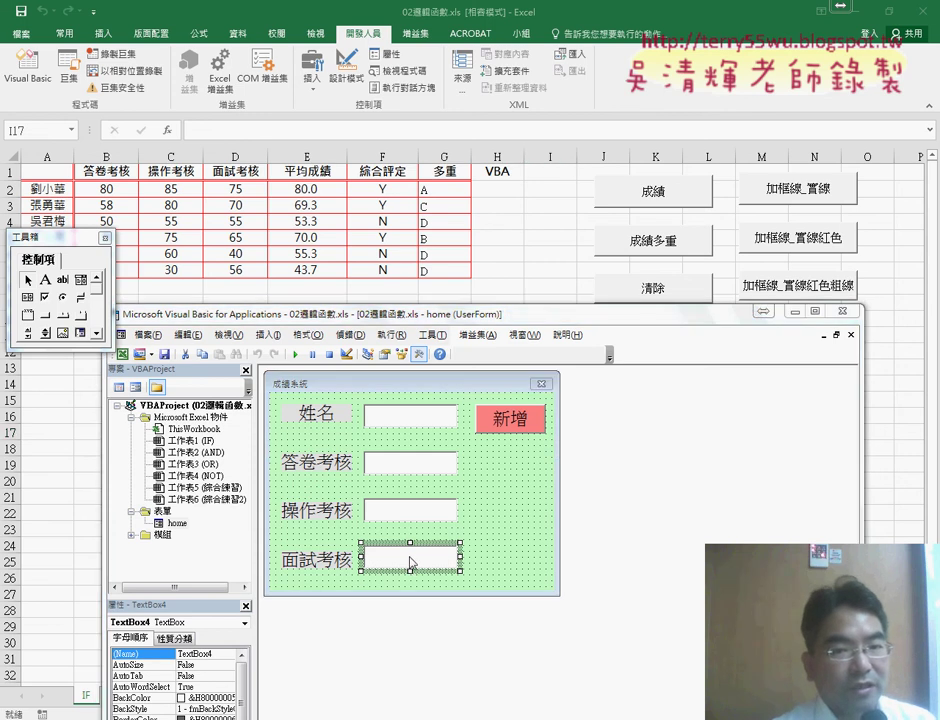
left_click_drag(73, 241, 677, 415)
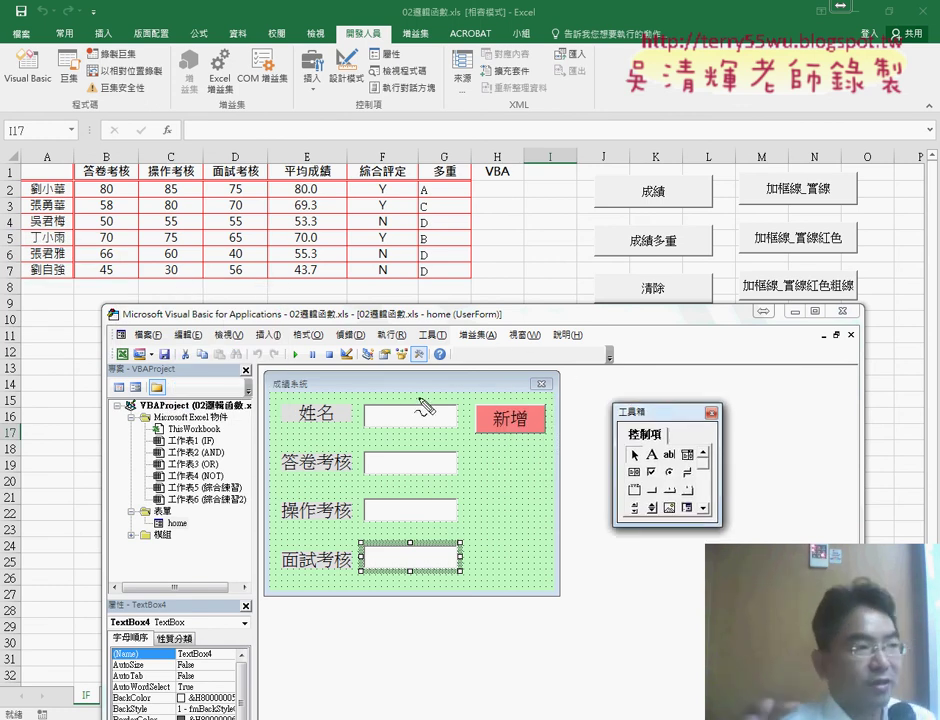
mouse_move(361, 399)
left_mouse_down()
mouse_move(367, 487)
mouse_move(371, 395)
mouse_move(474, 420)
mouse_move(468, 578)
mouse_move(362, 577)
left_mouse_up()
mouse_move(24, 305)
left_mouse_down()
mouse_move(24, 287)
mouse_move(155, 271)
mouse_move(262, 292)
mouse_move(24, 298)
left_mouse_up()
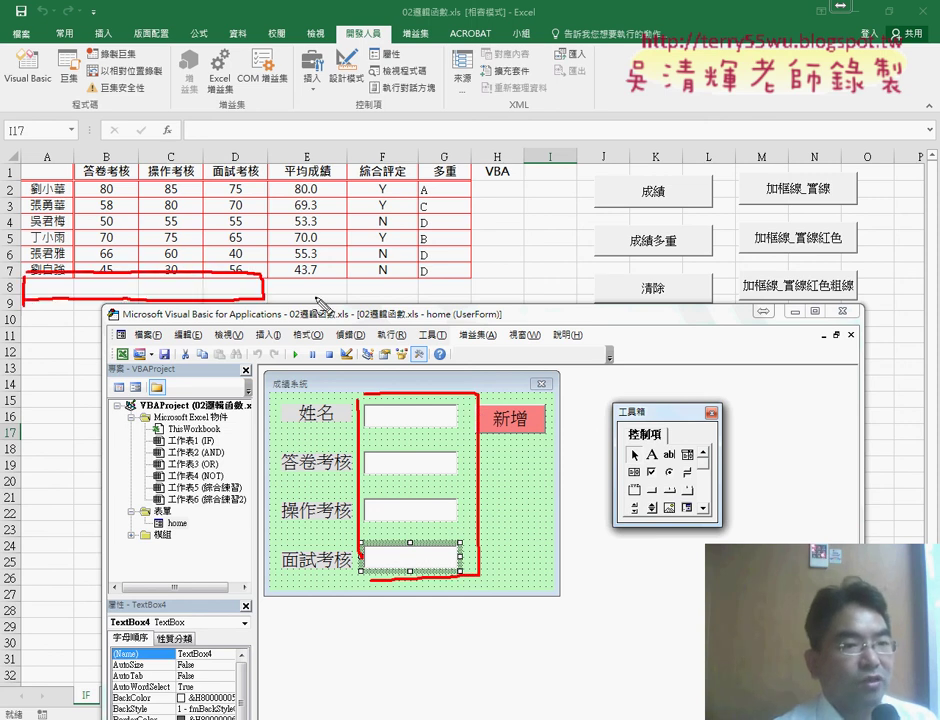
left_click_drag(300, 283, 332, 285)
mouse_move(395, 283)
left_mouse_down()
mouse_move(390, 294)
mouse_move(443, 295)
left_mouse_up()
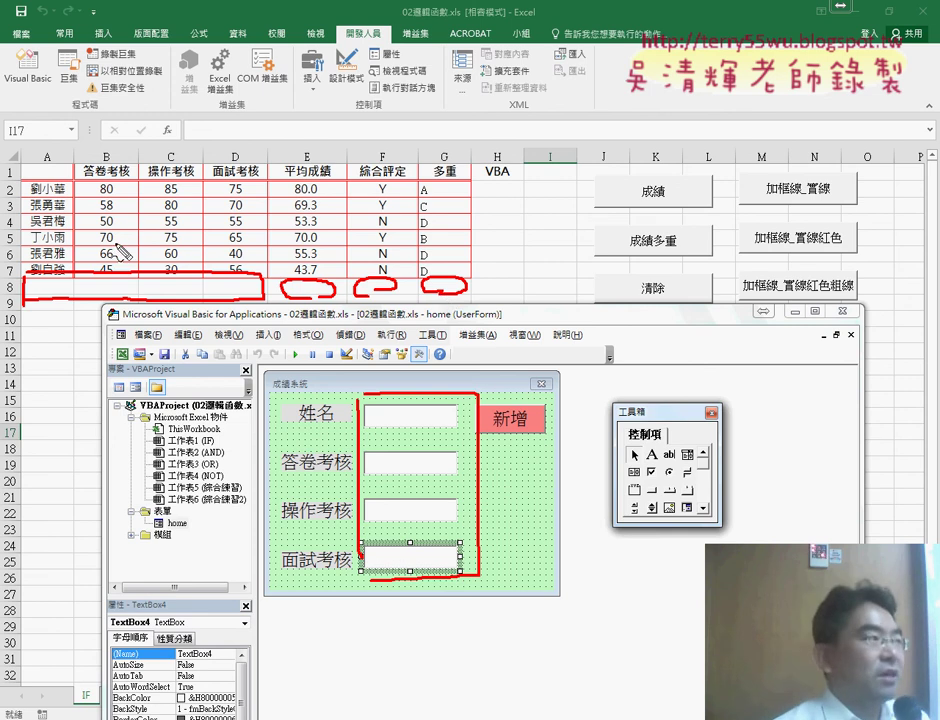
mouse_move(45, 178)
left_mouse_down()
mouse_move(55, 240)
mouse_move(40, 265)
mouse_move(55, 188)
left_mouse_up()
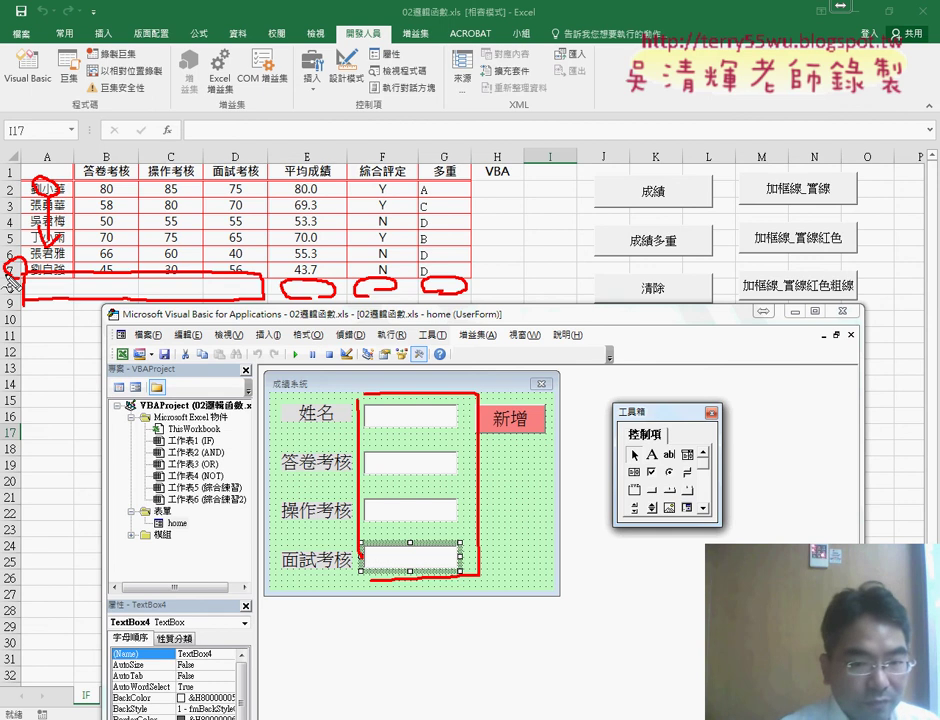
key("Escape")
- Write r = Range("A2").End(xlDown).Row + 1 as the first line of the 新增 click procedure
double_click(497, 422)
type("ra")
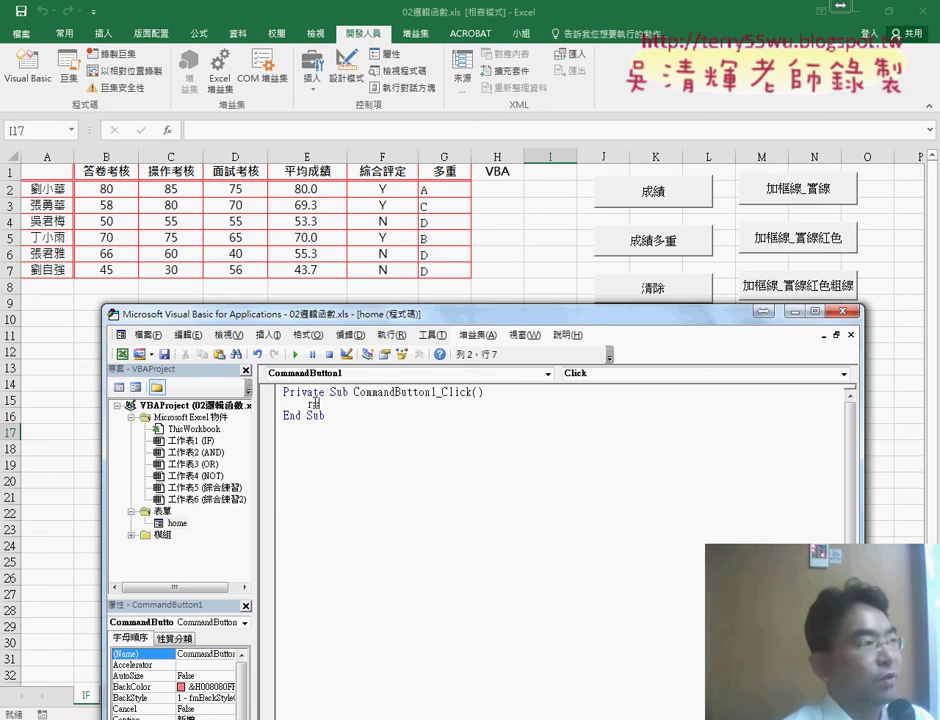
type("=")
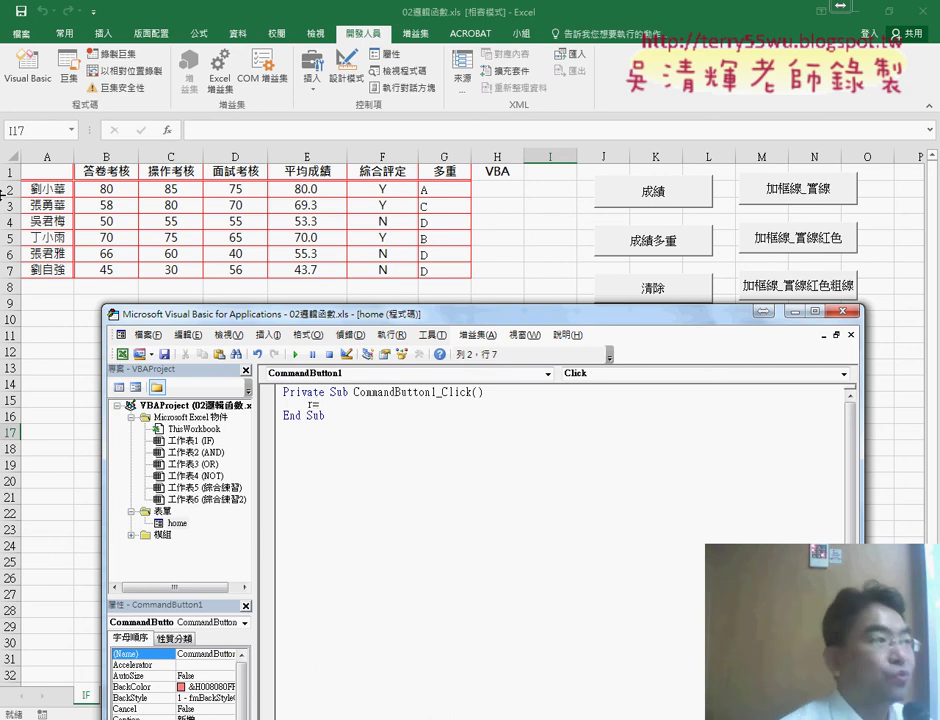
type("ra")
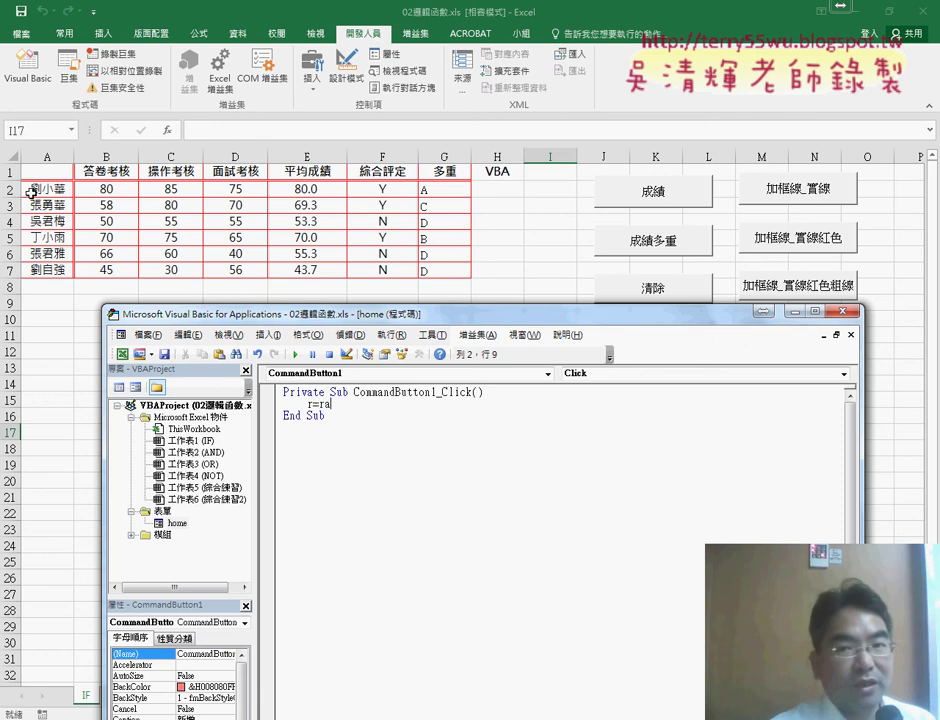
type("nge(")
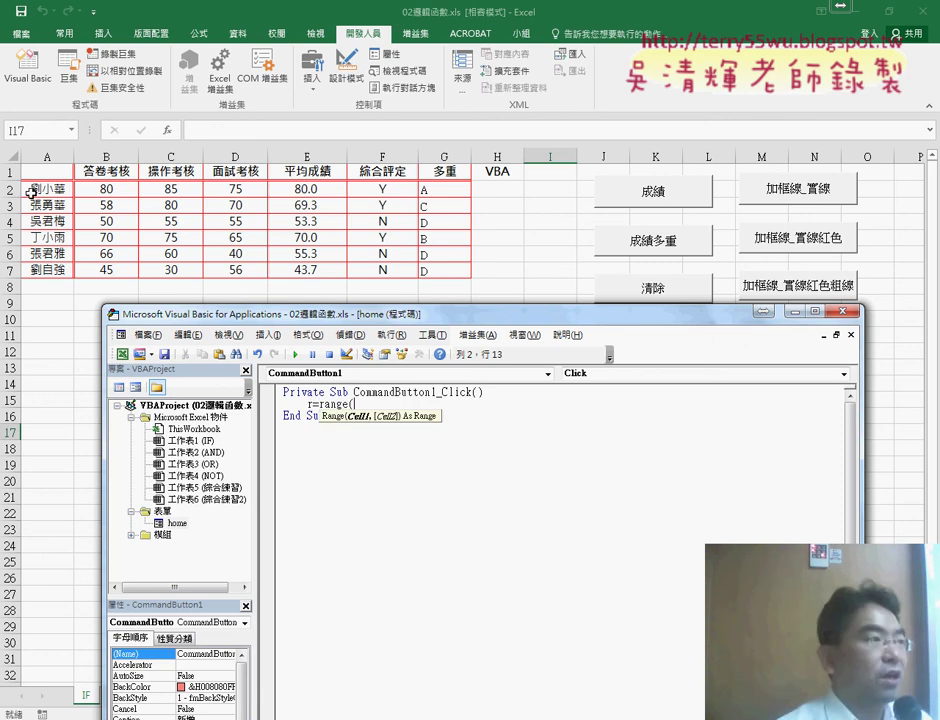
type("\"A2\"")
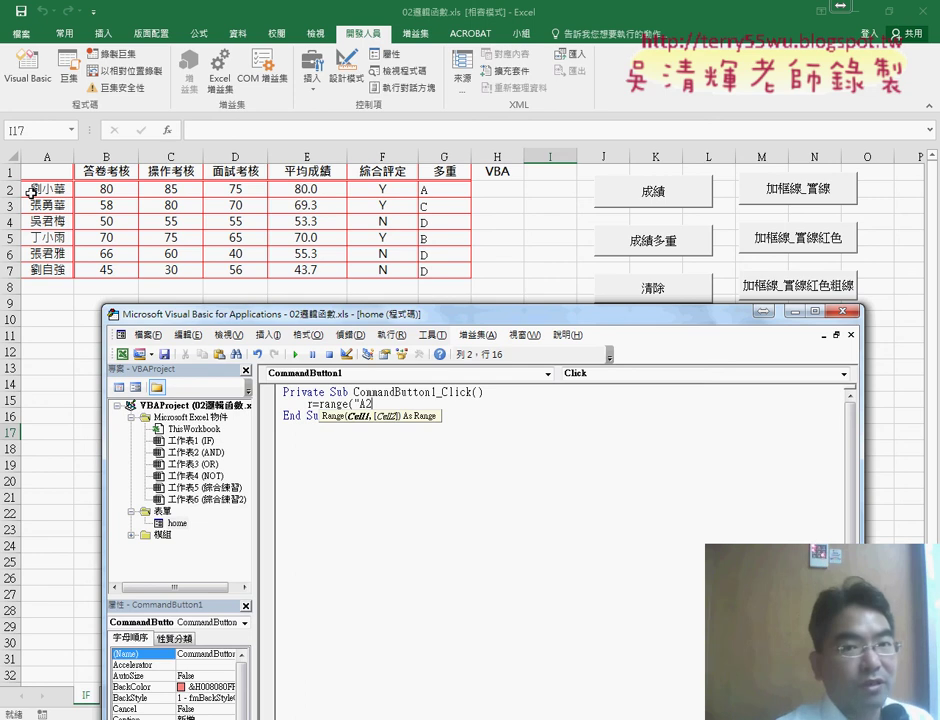
type(").")
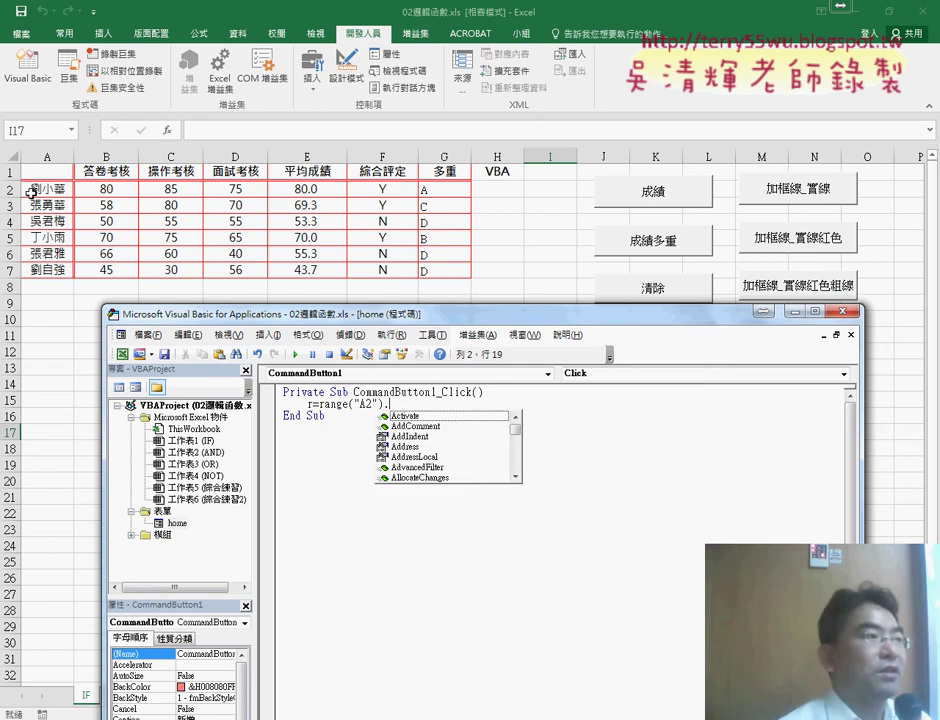
type("E")
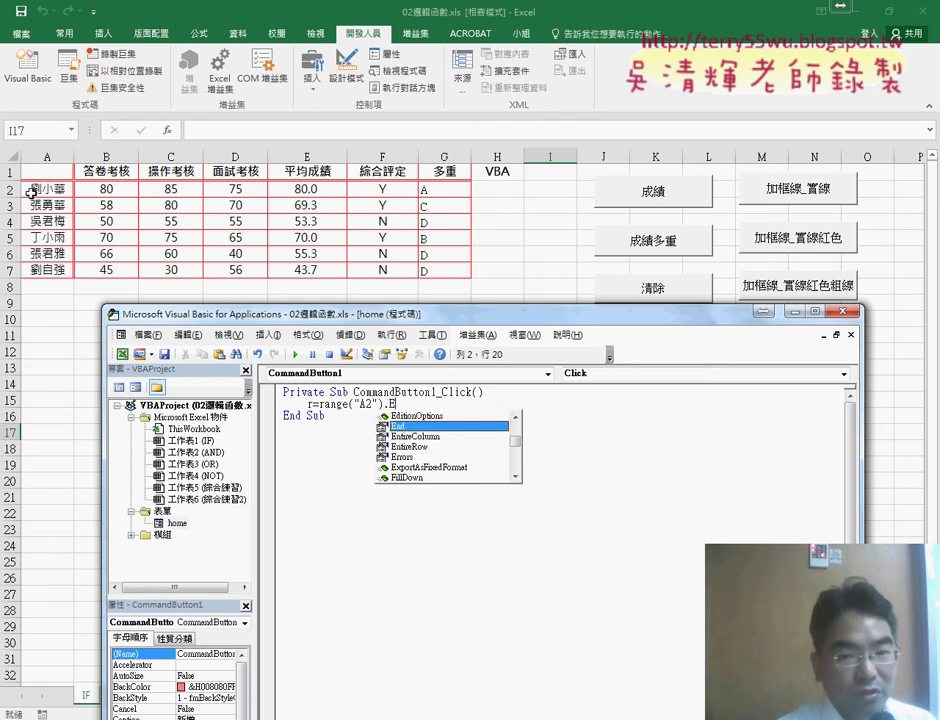
key("space")
type("(")
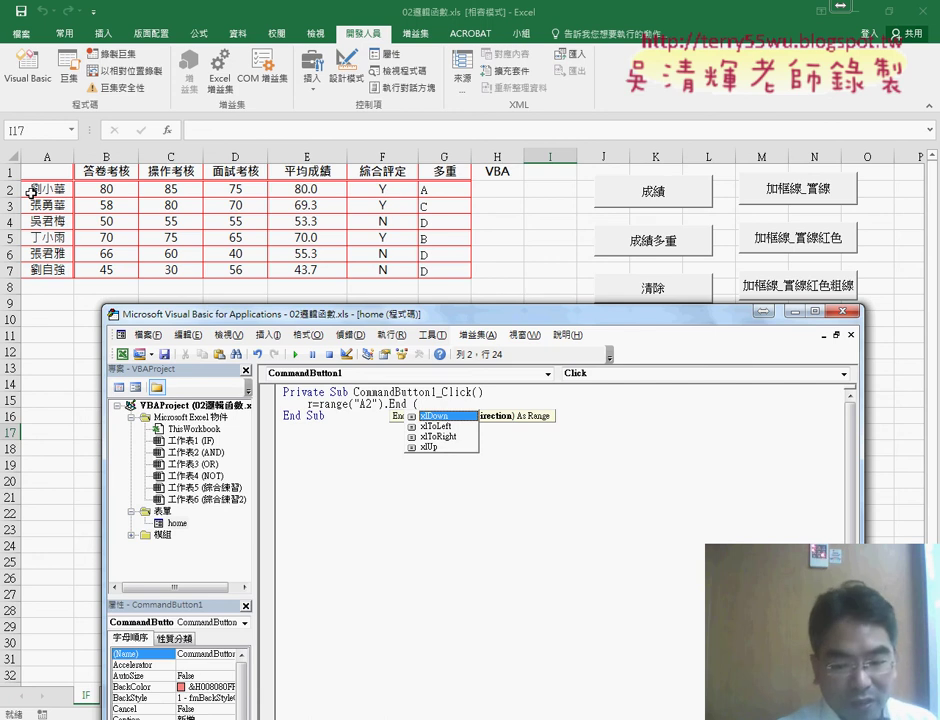
key("Down")
key("Down")
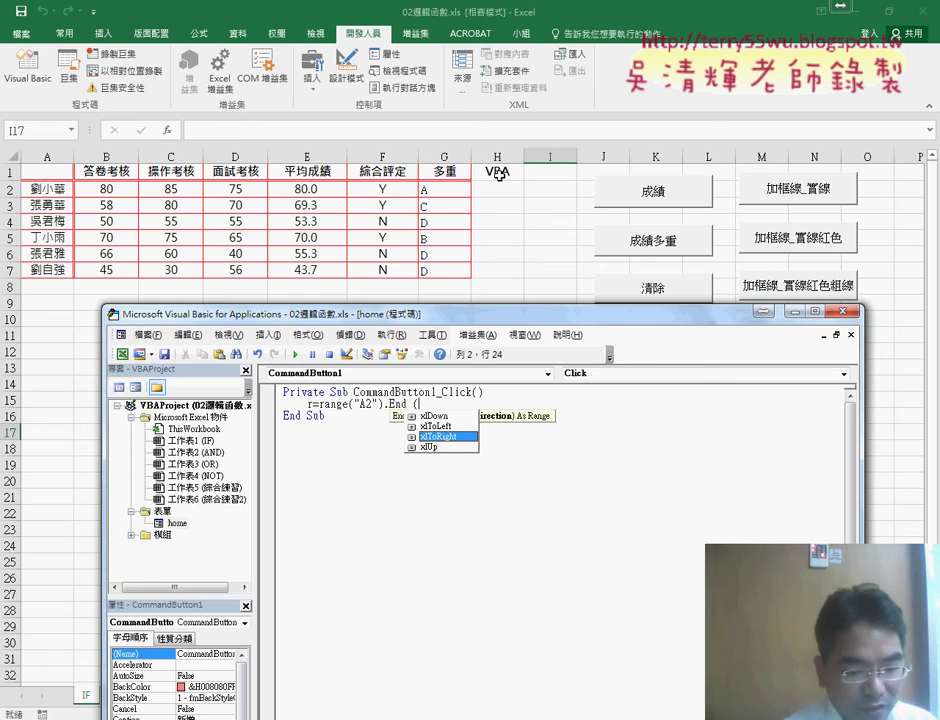
key("Up")
key("Up")
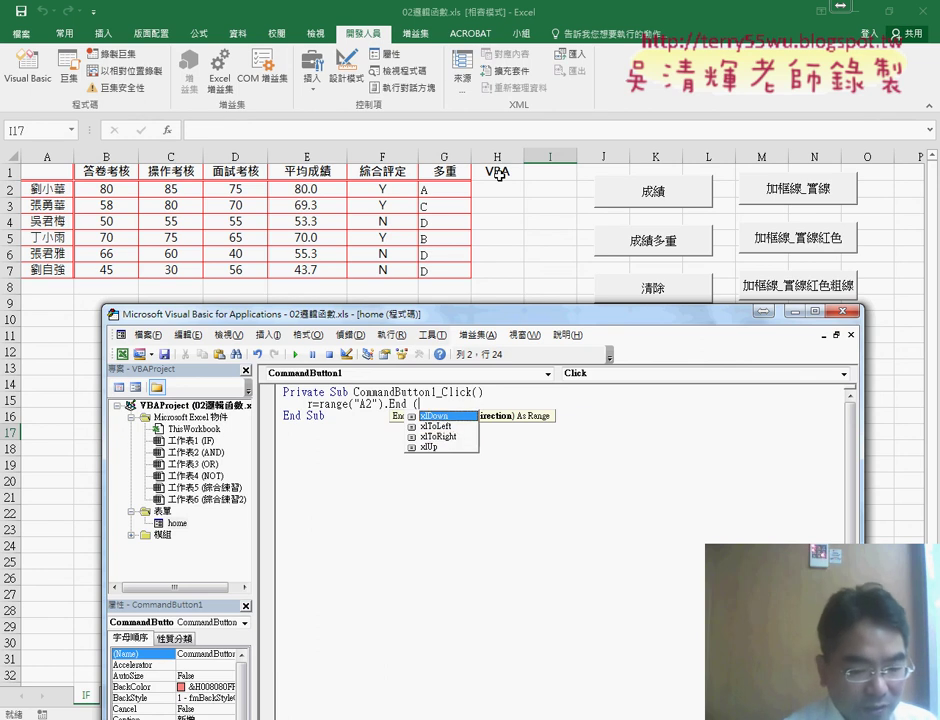
key("space")
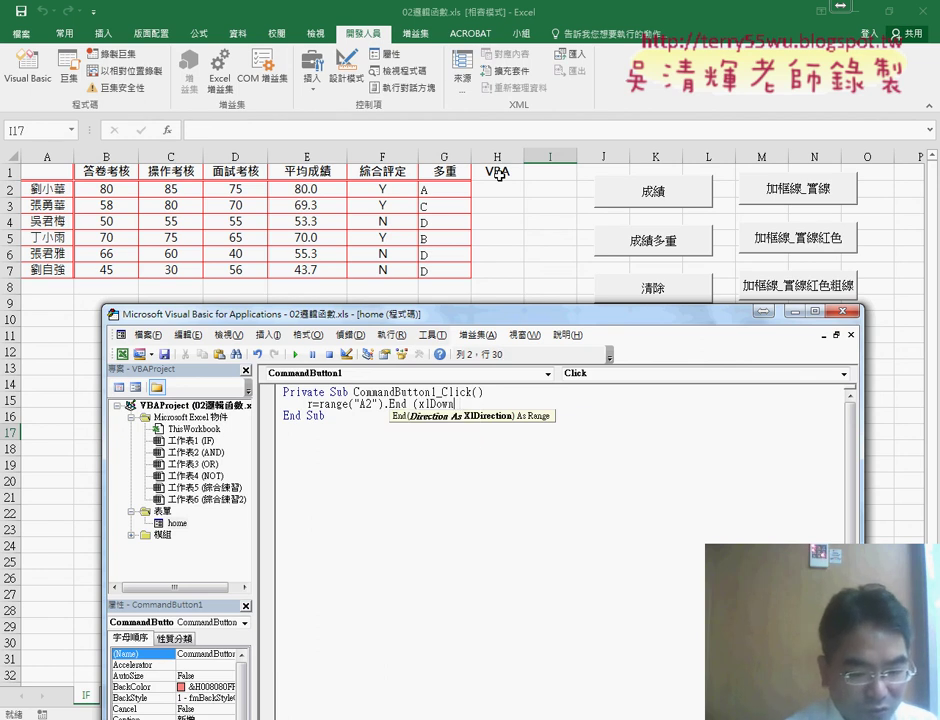
type(").")
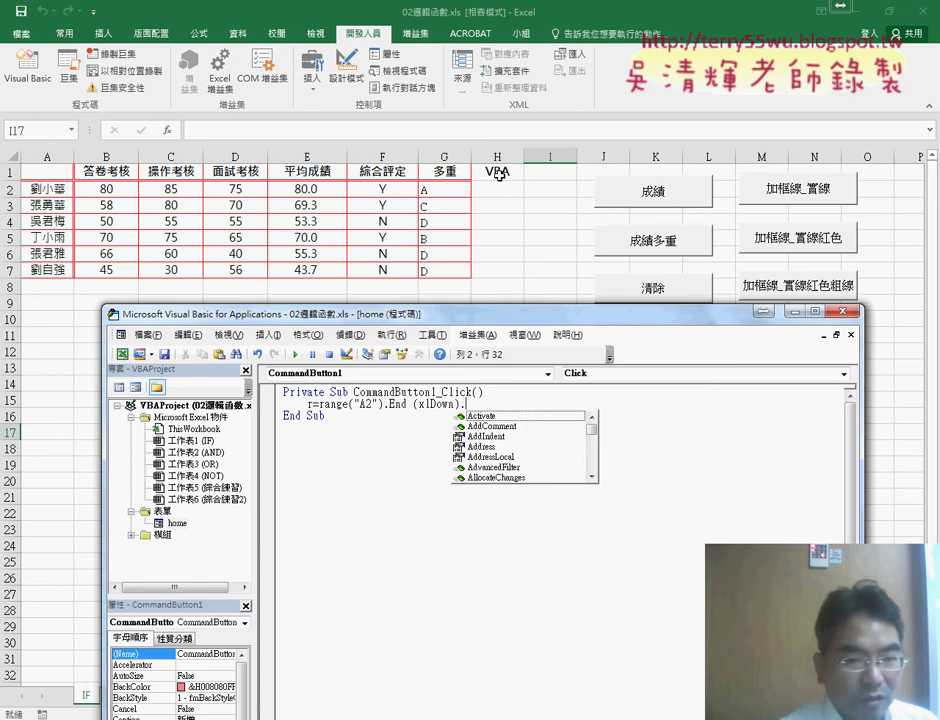
type("row")
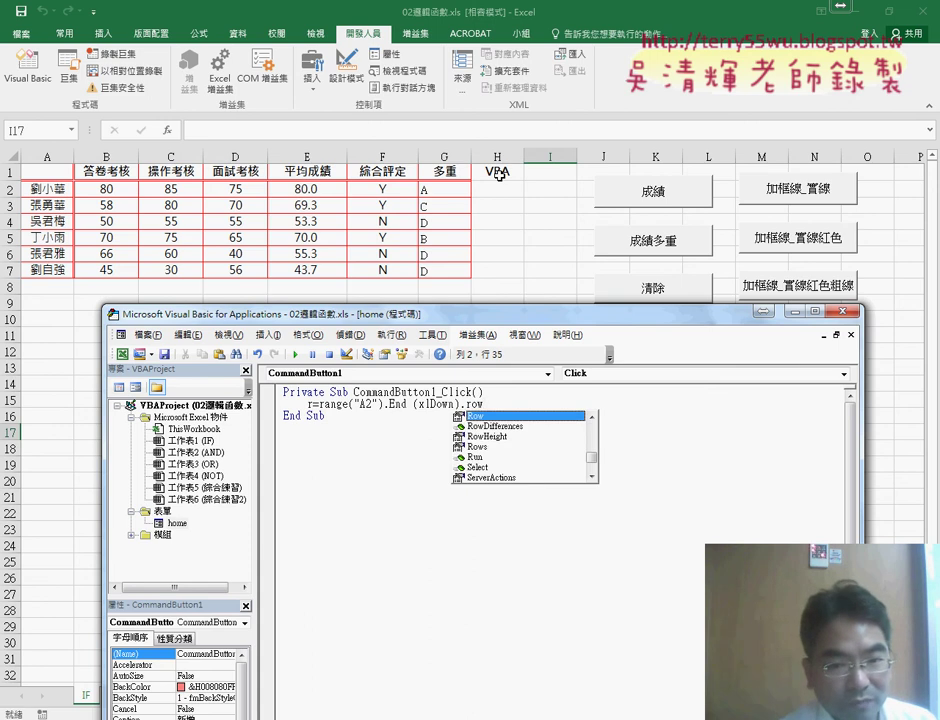
key("space")
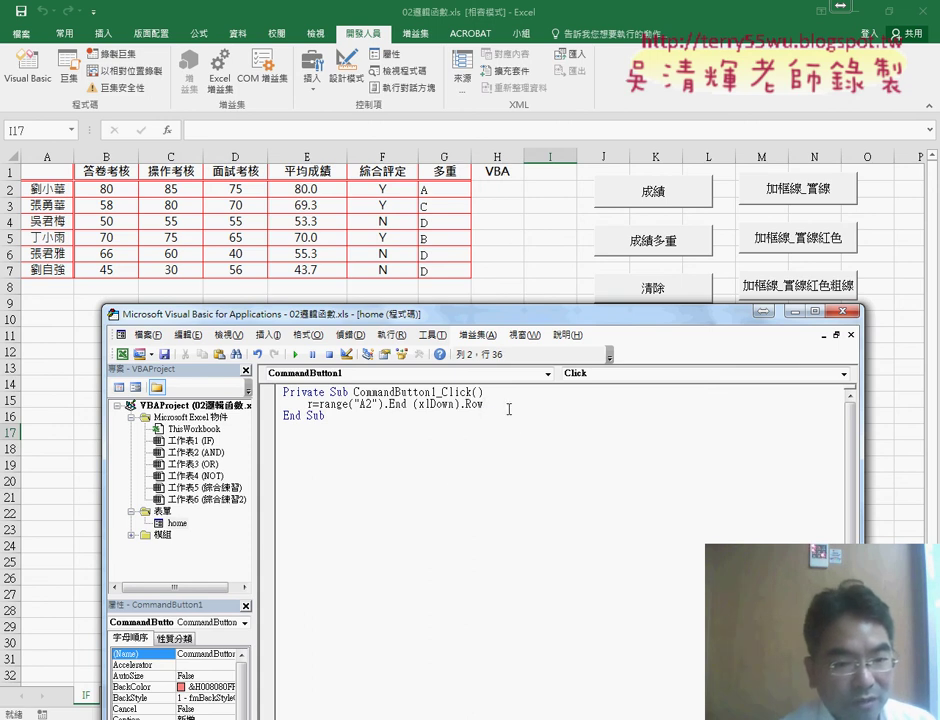
type("+ 1")
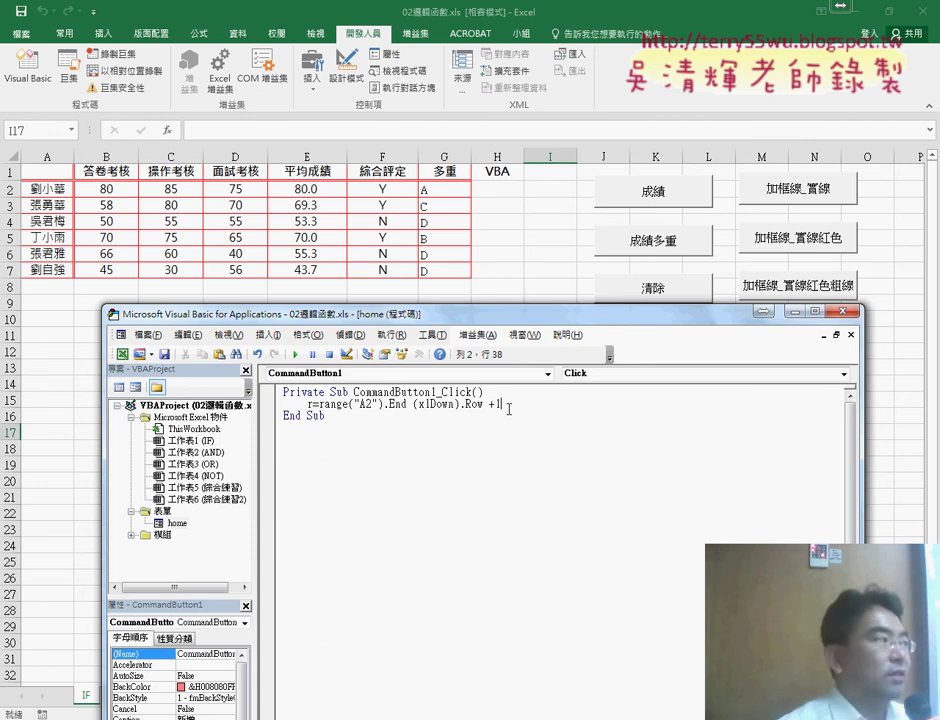
key("Return")
type("ce")
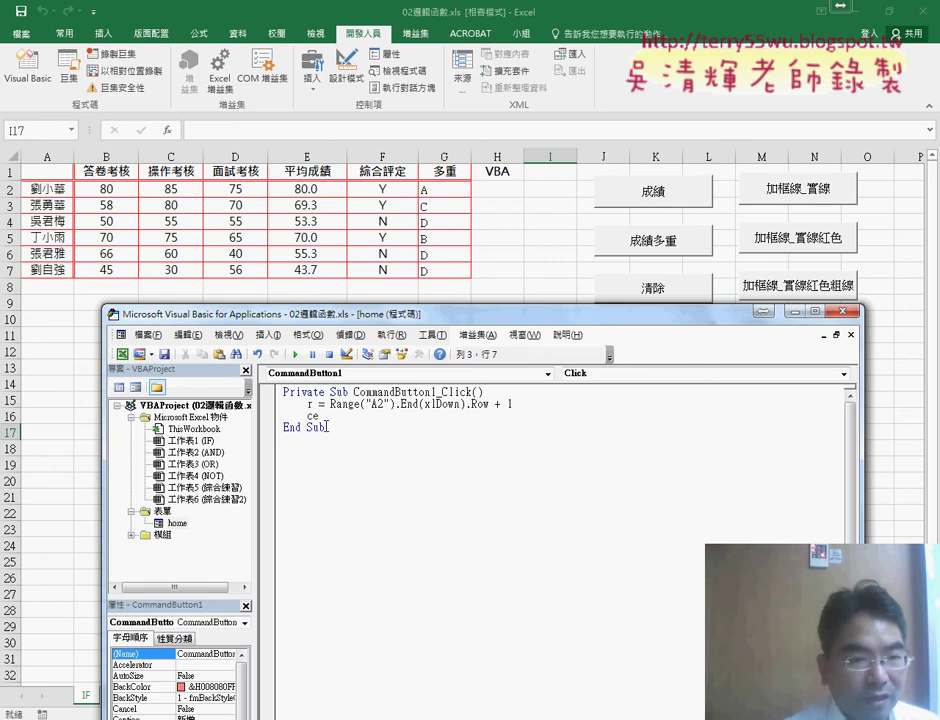
- Begin the next statement as cells(r,"A") on the line below
type("lls")
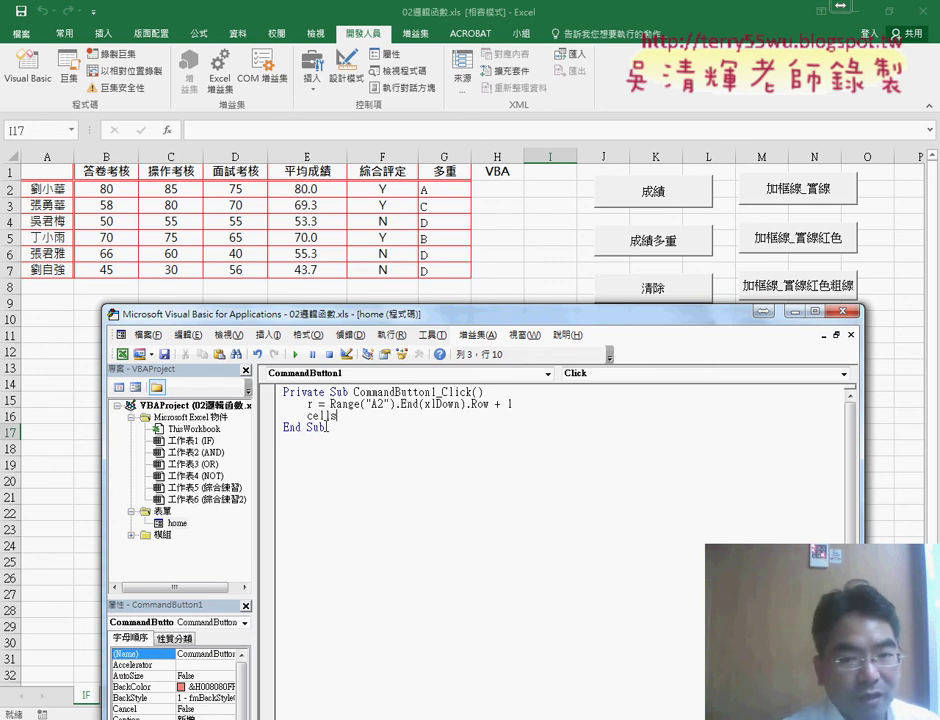
type("(")
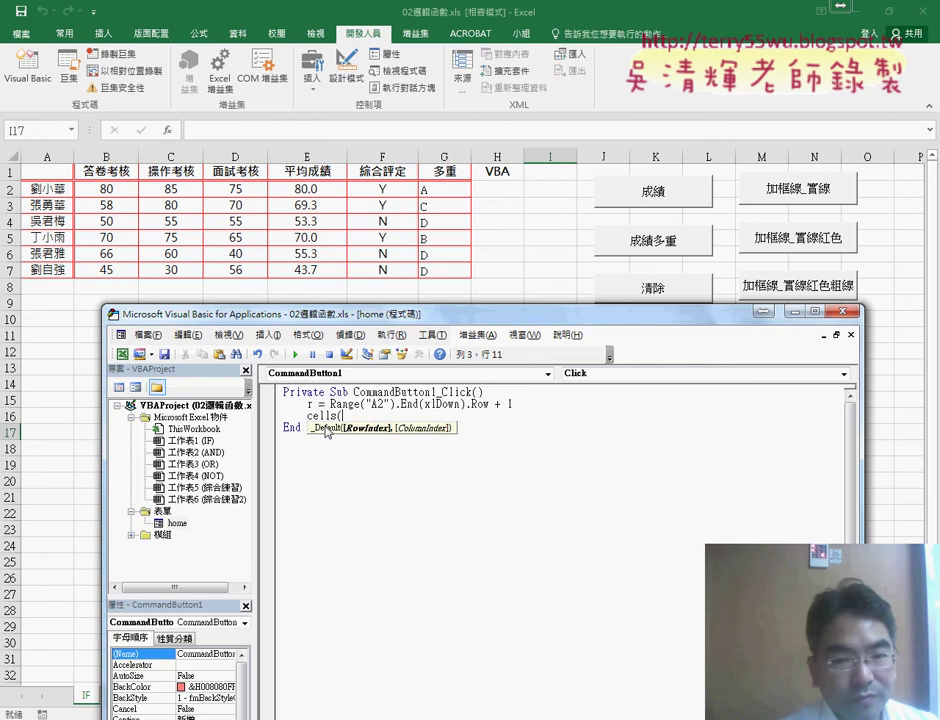
type("r,")
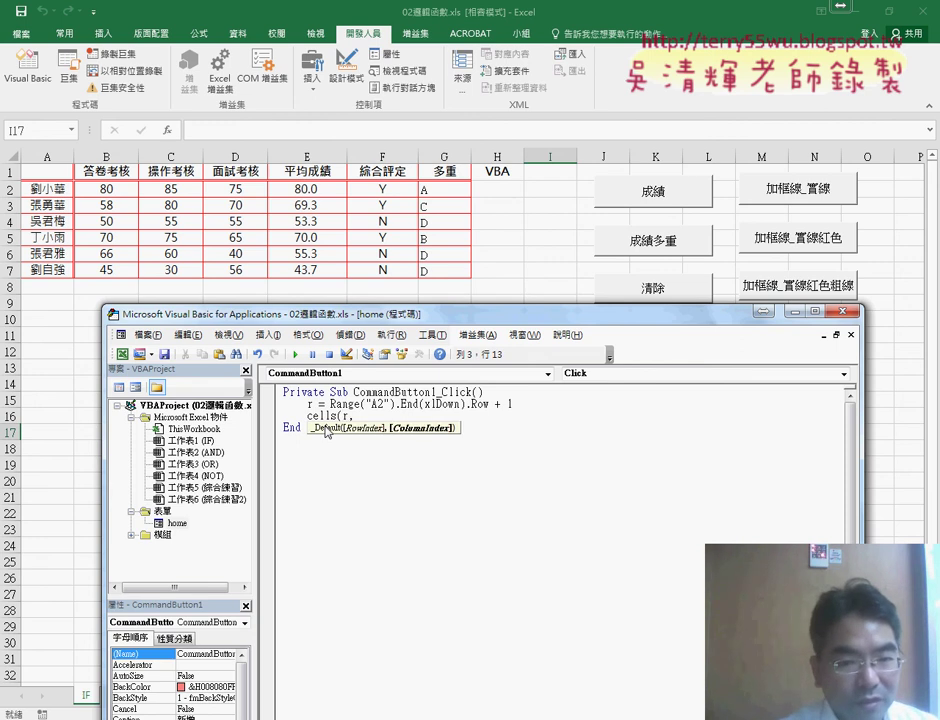
type("\"A")
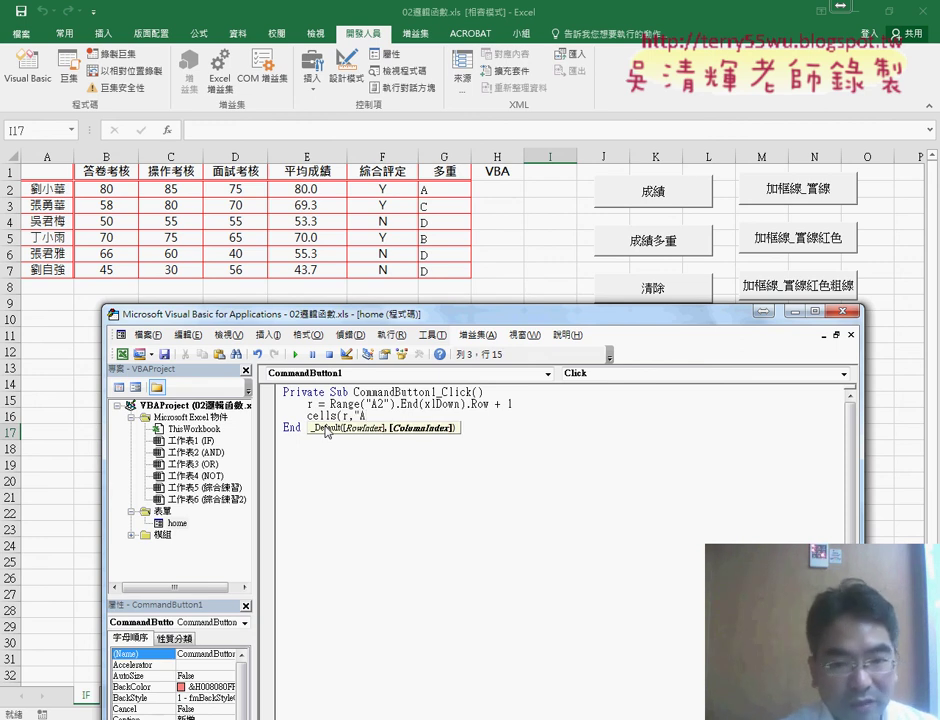
type("\")=")
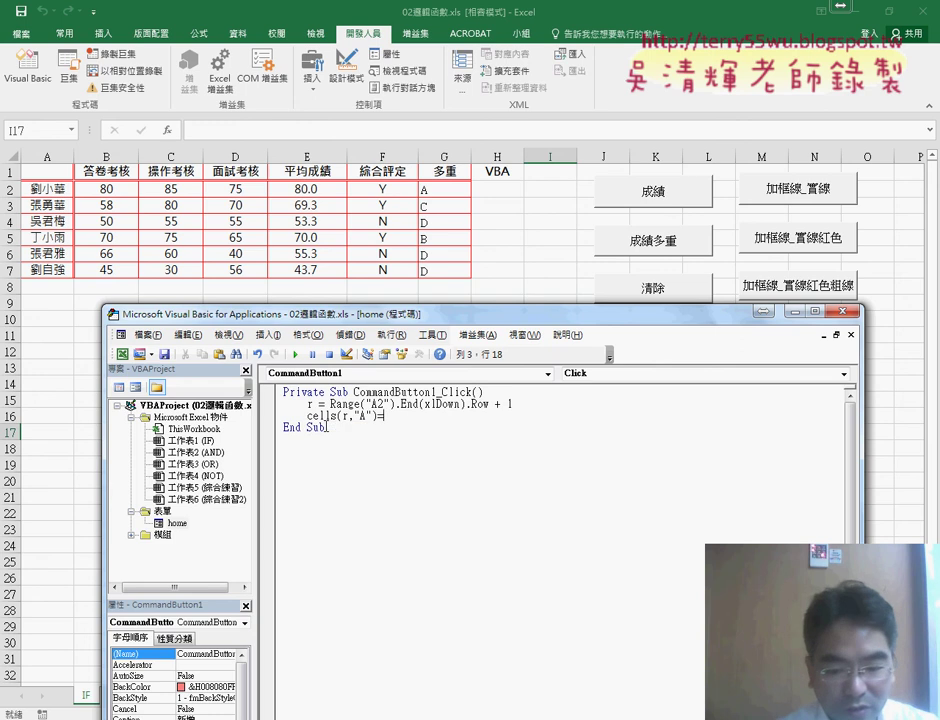
left_click(178, 524)
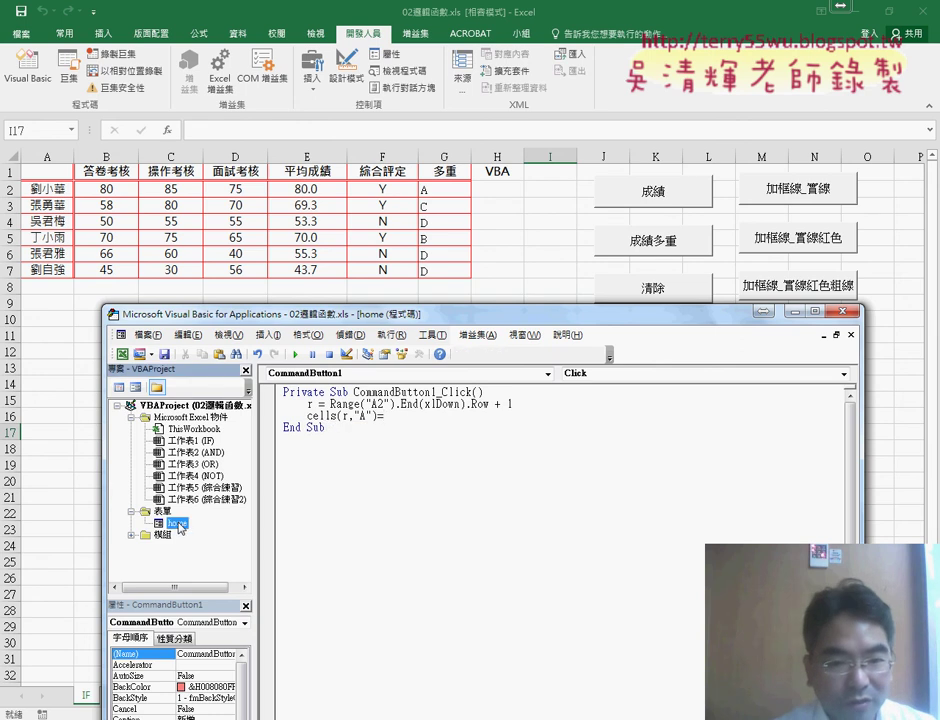
double_click(178, 524)
left_click(410, 417)
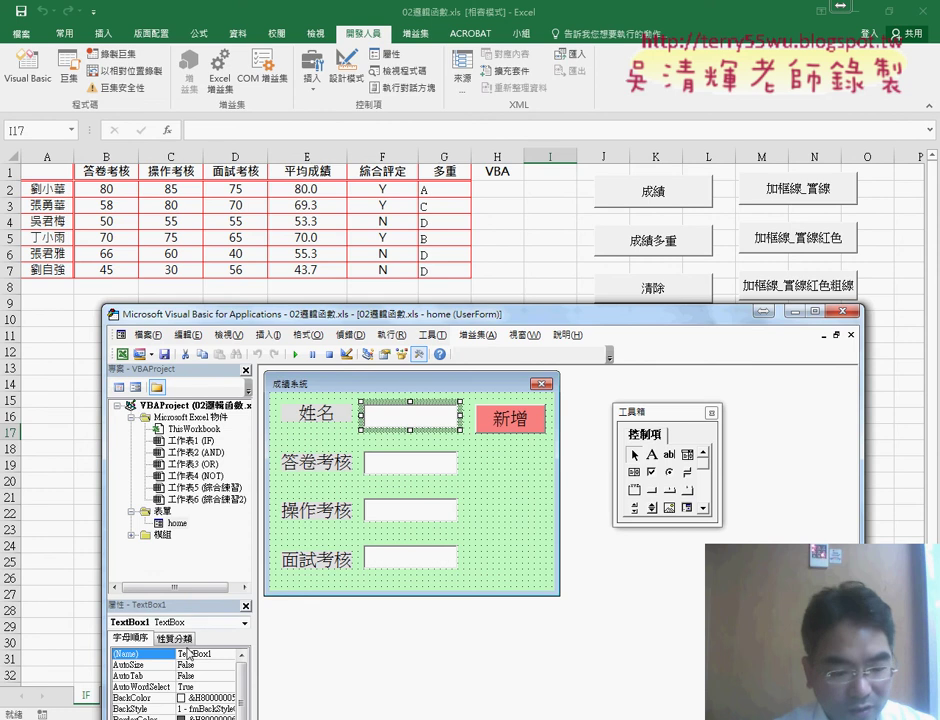
double_click(217, 656)
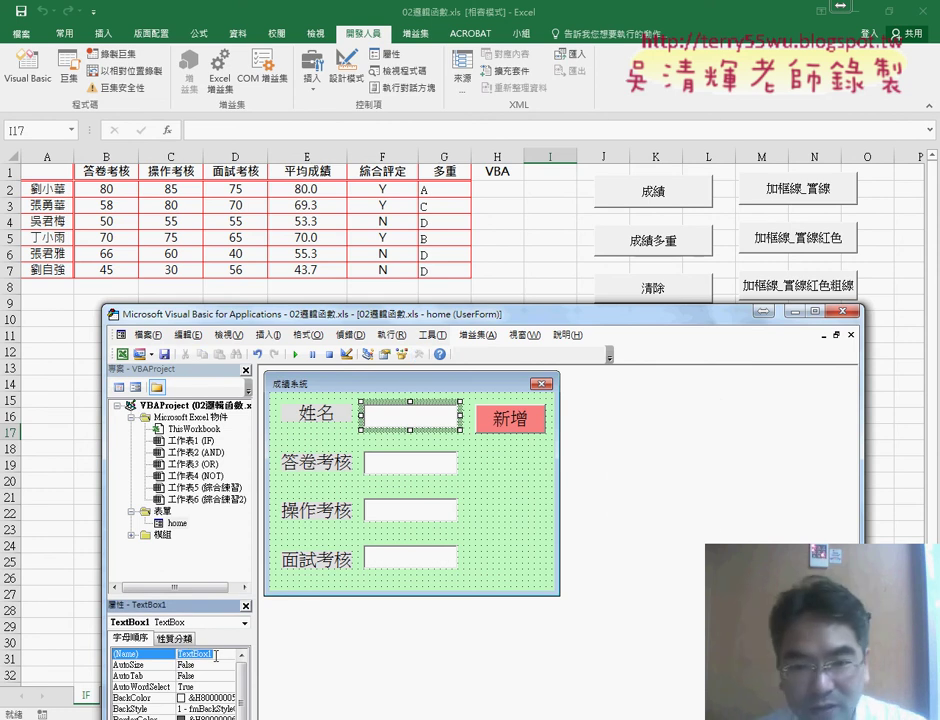
- Complete the first assignment as Cells(r, "A") = TextBox1.Text
double_click(510, 418)
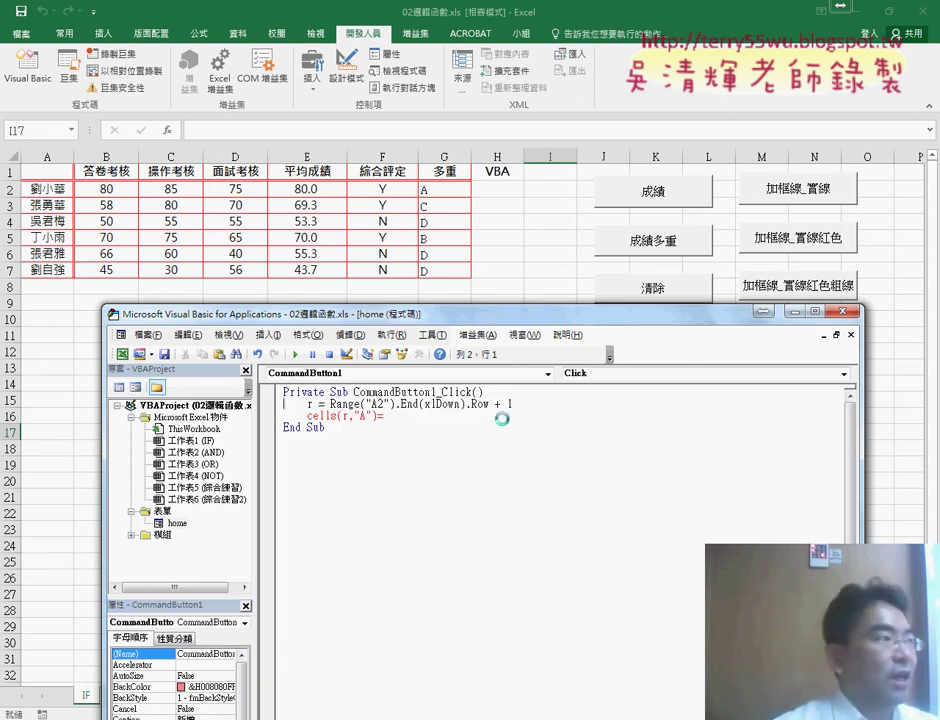
left_click(396, 415)
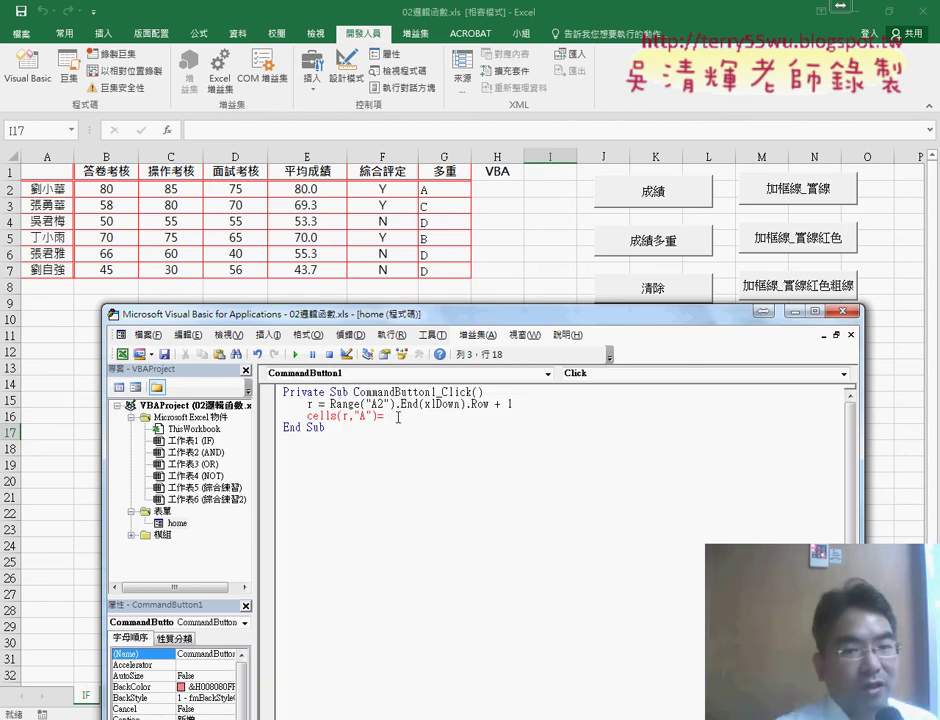
type("text")
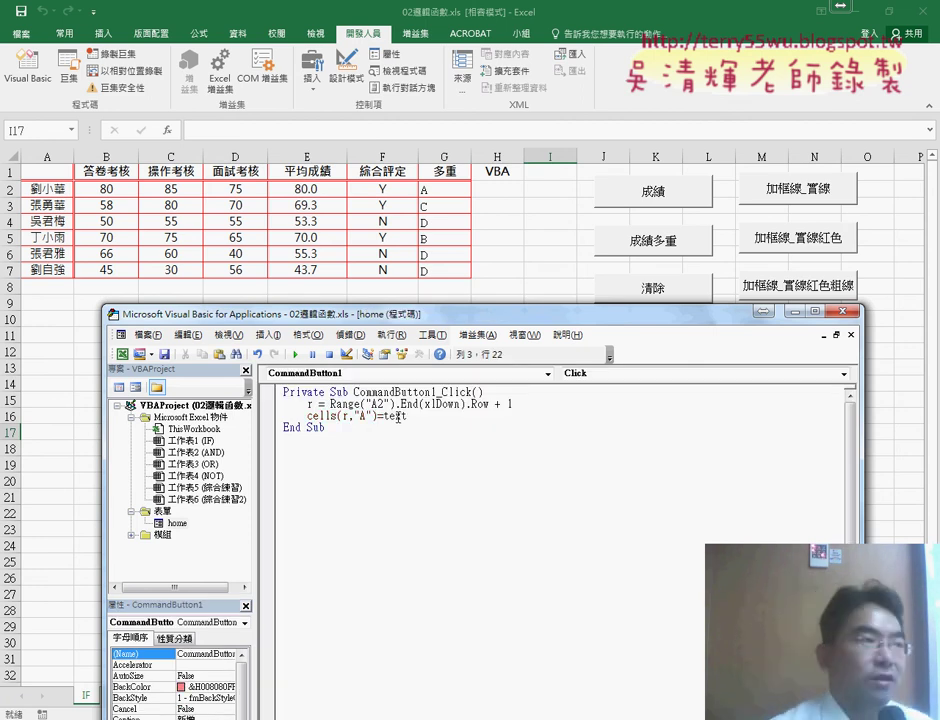
type("box1")
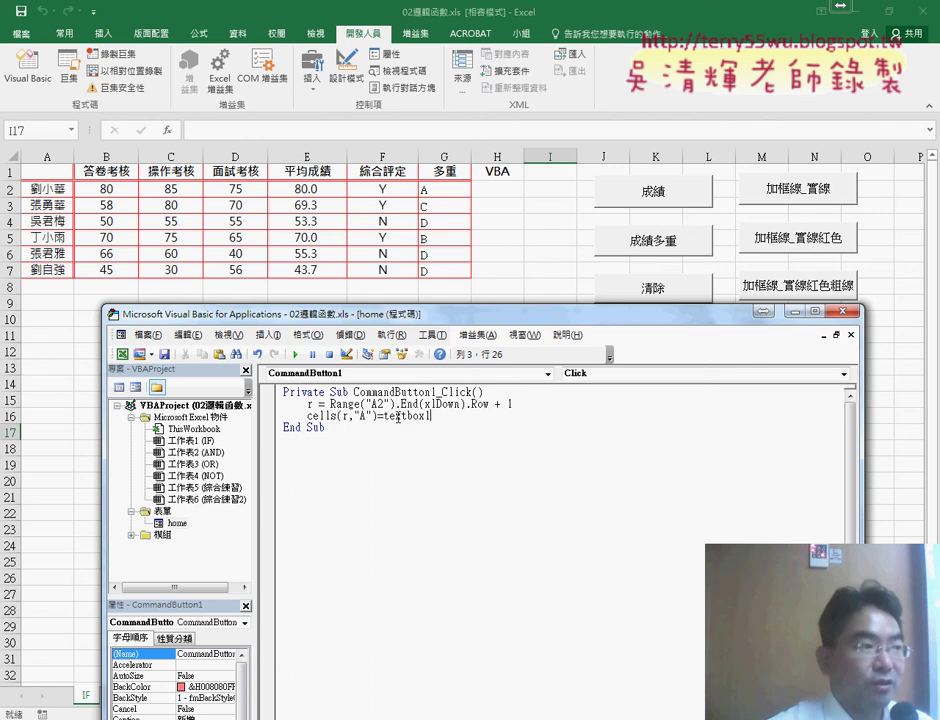
type(".")
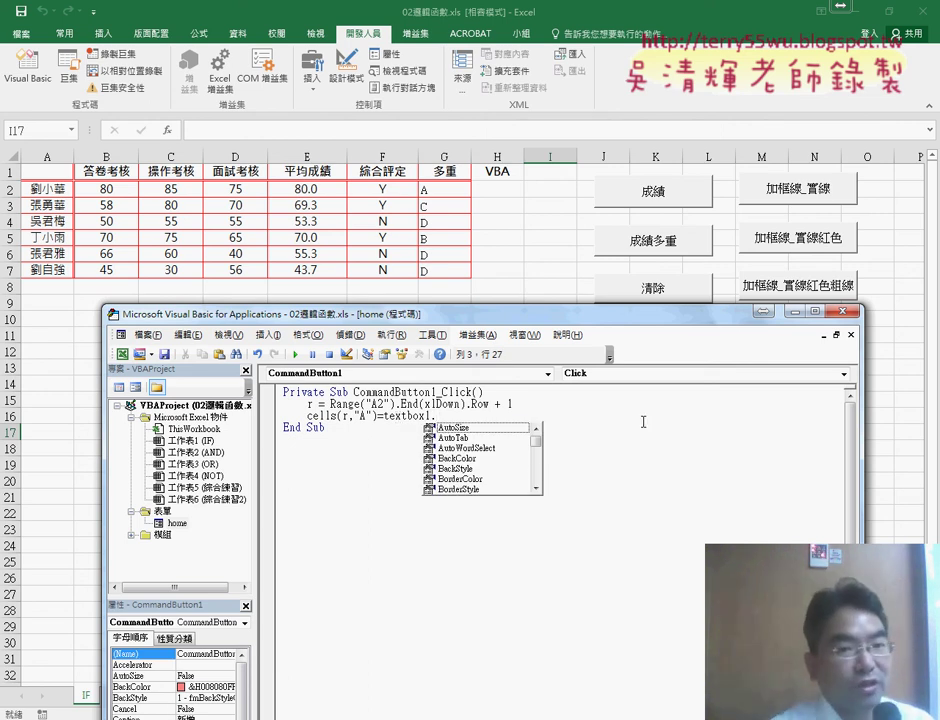
type("te")
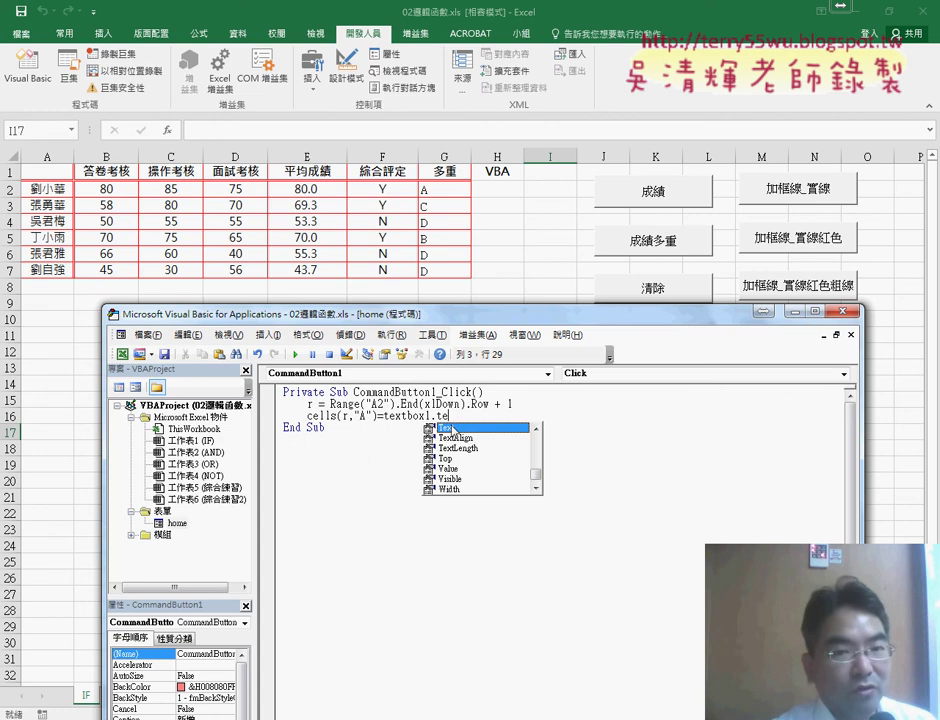
double_click(453, 430)
left_click_drag(460, 415, 384, 415)
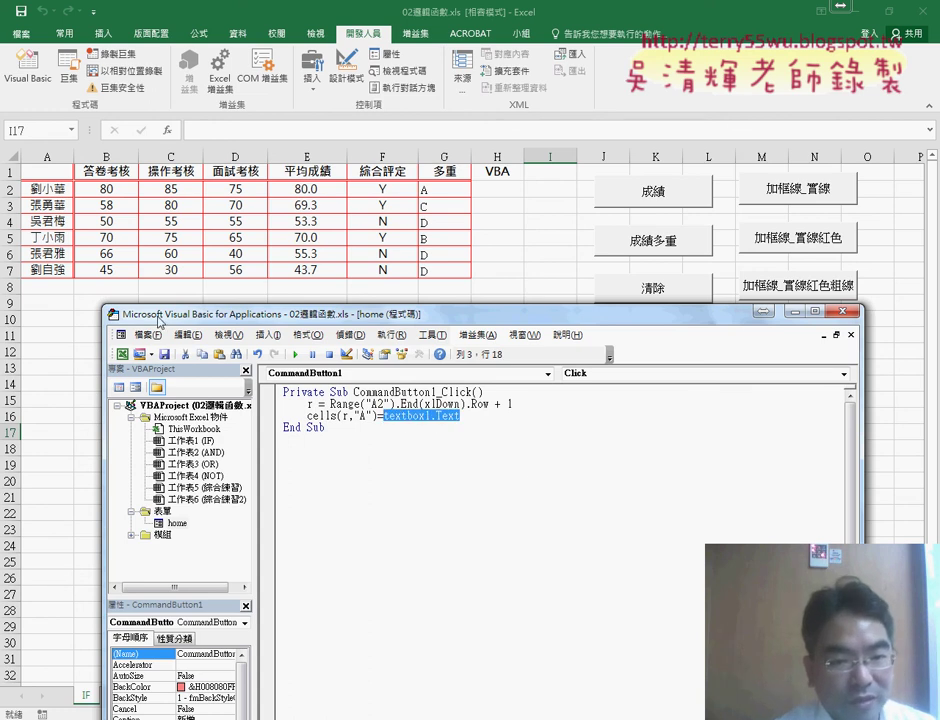
left_click(471, 415)
key("Return")
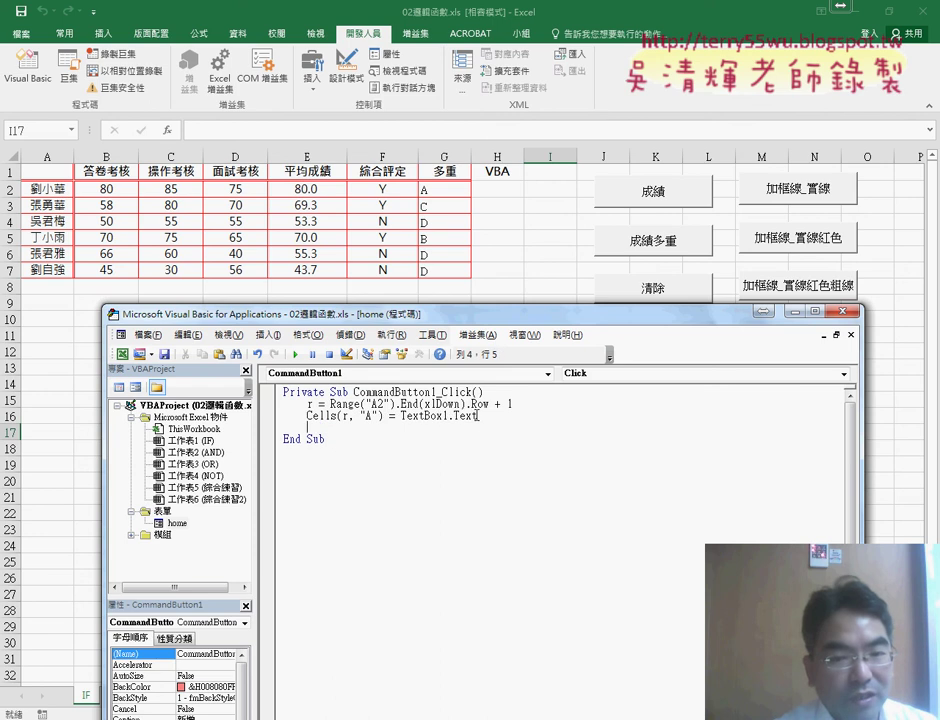
- Copy the assignment line into a second line targeting column B
left_click_drag(477, 421, 409, 419)
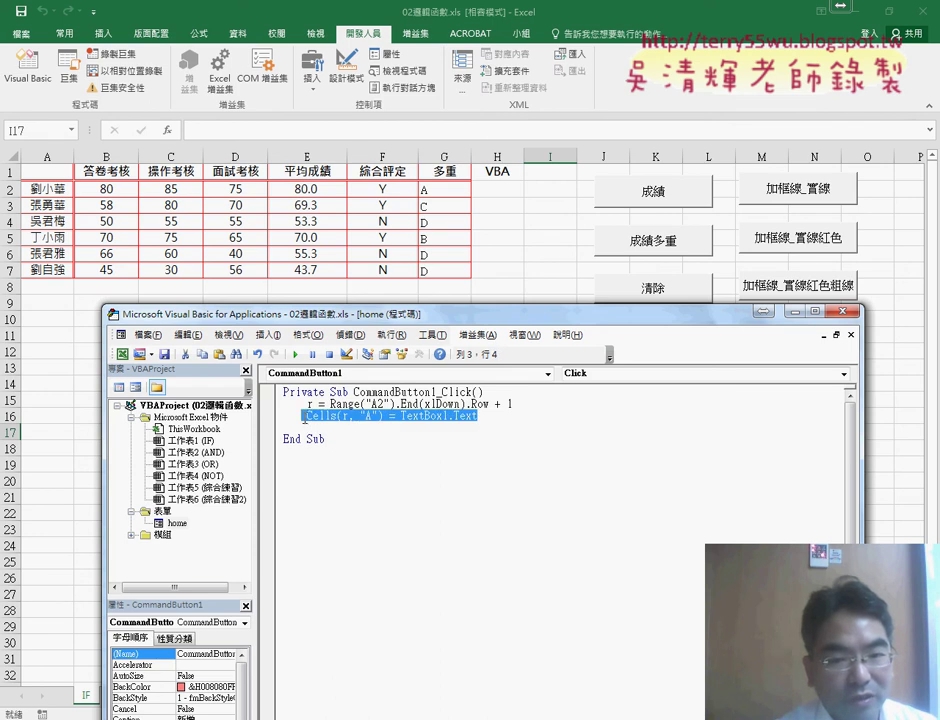
key("ctrl+c")
key("End")
key("Return")
key("ctrl+v")
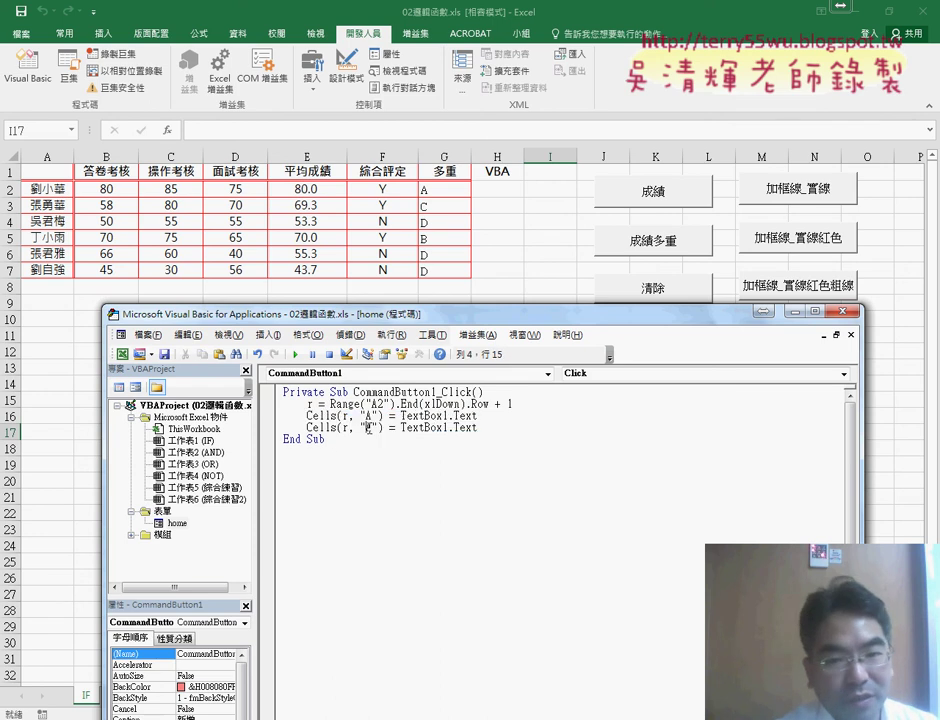
double_click(368, 427)
type("B")
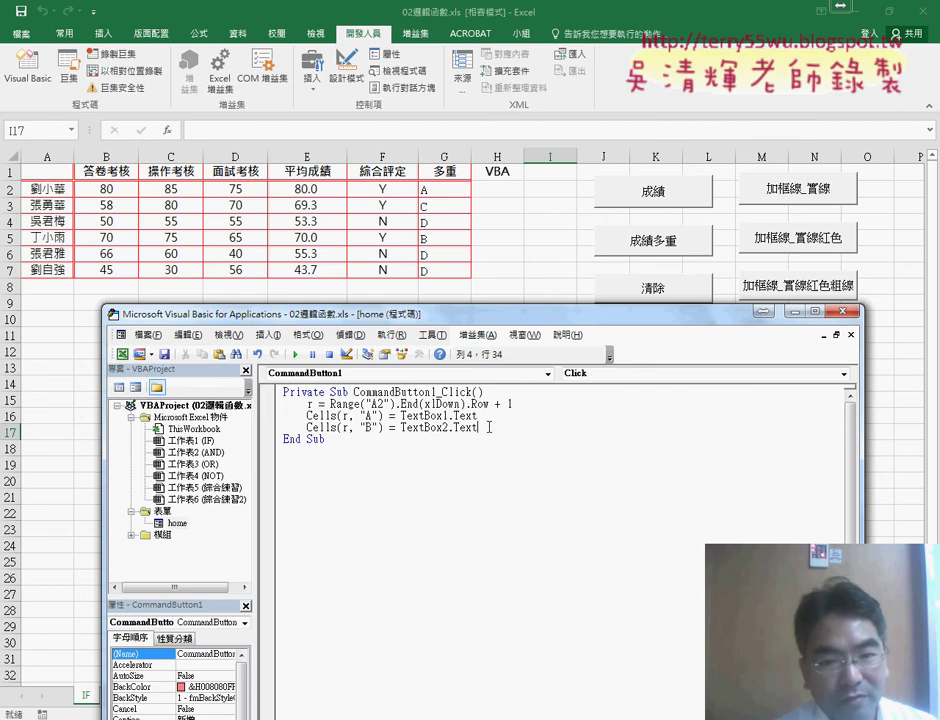
key("Return")
key("Return")
- Paste the pair again and set the copies to columns C and D with TextBox3 and TextBox4
left_click_drag(478, 427, 306, 416)
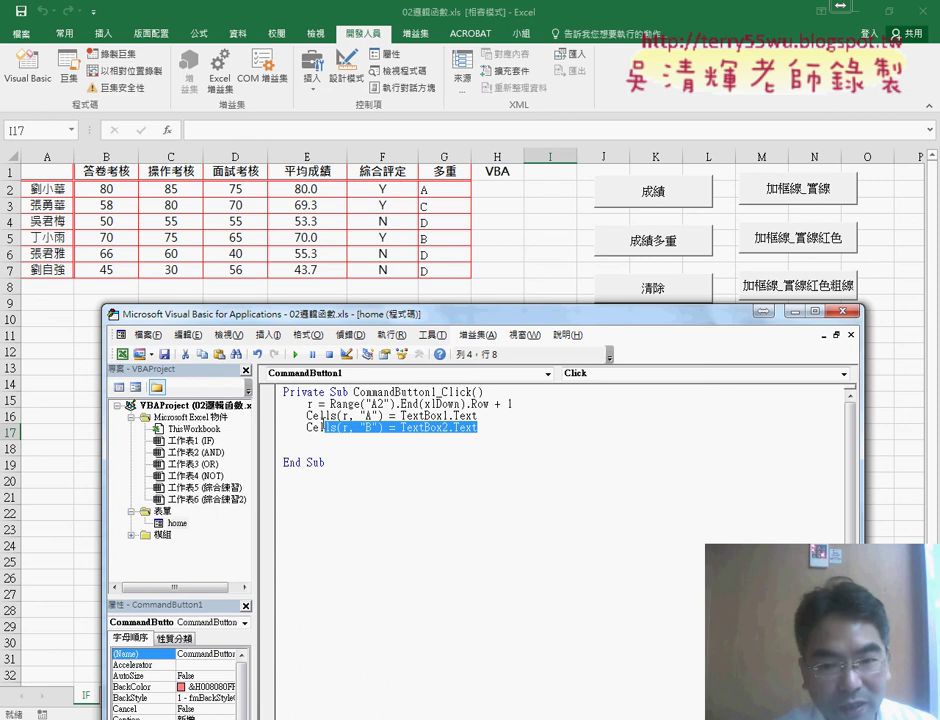
key("ctrl+c")
left_click(340, 440)
key("ctrl+v")
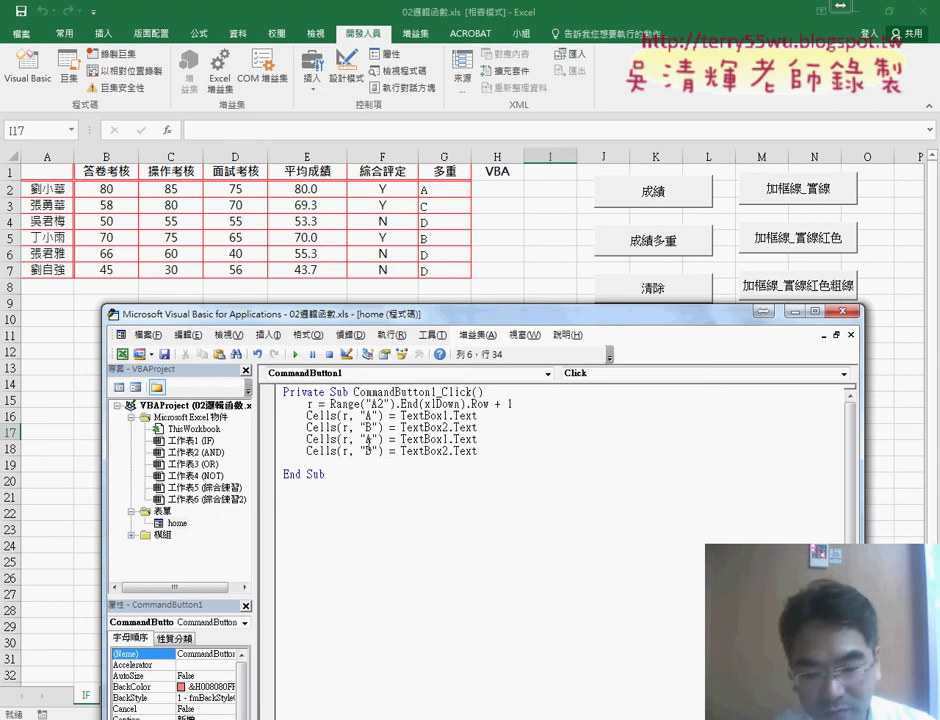
double_click(368, 451)
type("D")
double_click(368, 439)
type("C")
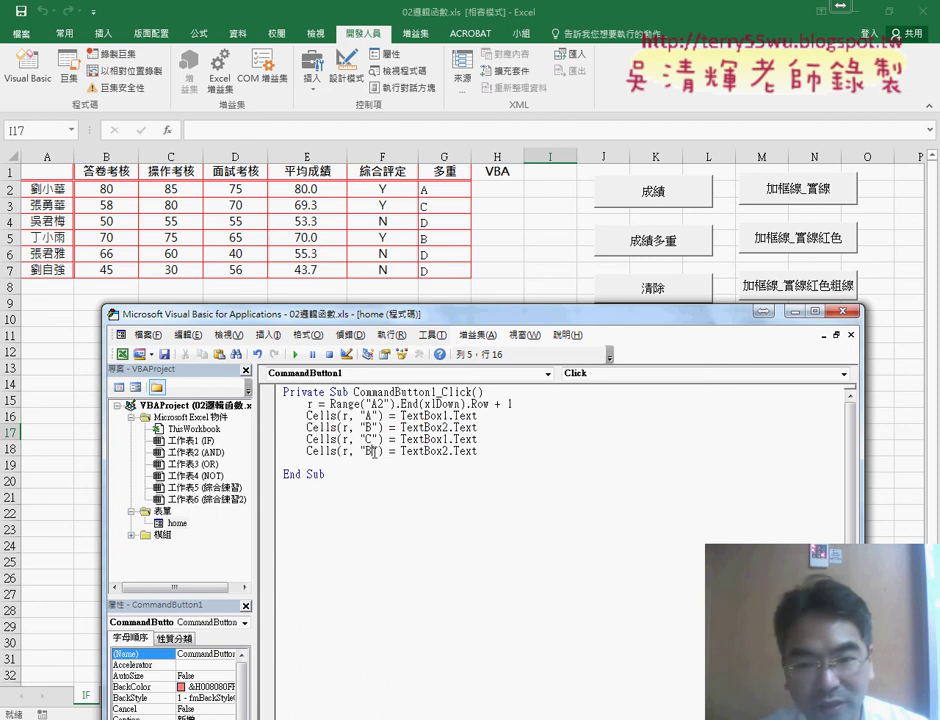
double_click(369, 451)
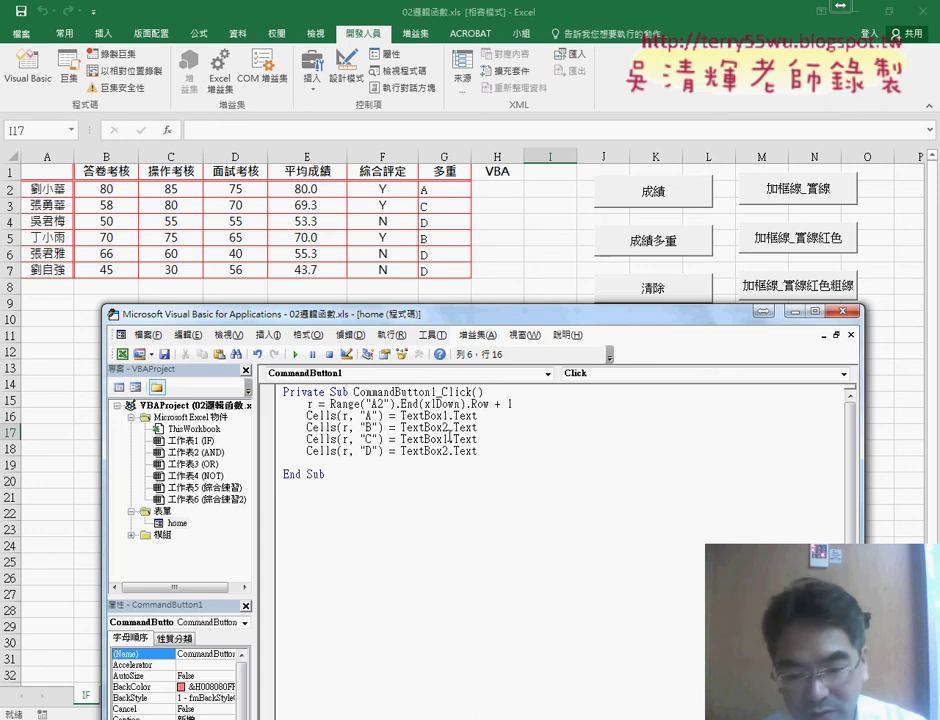
left_click_drag(449, 439, 443, 451)
type("3")
type("4")
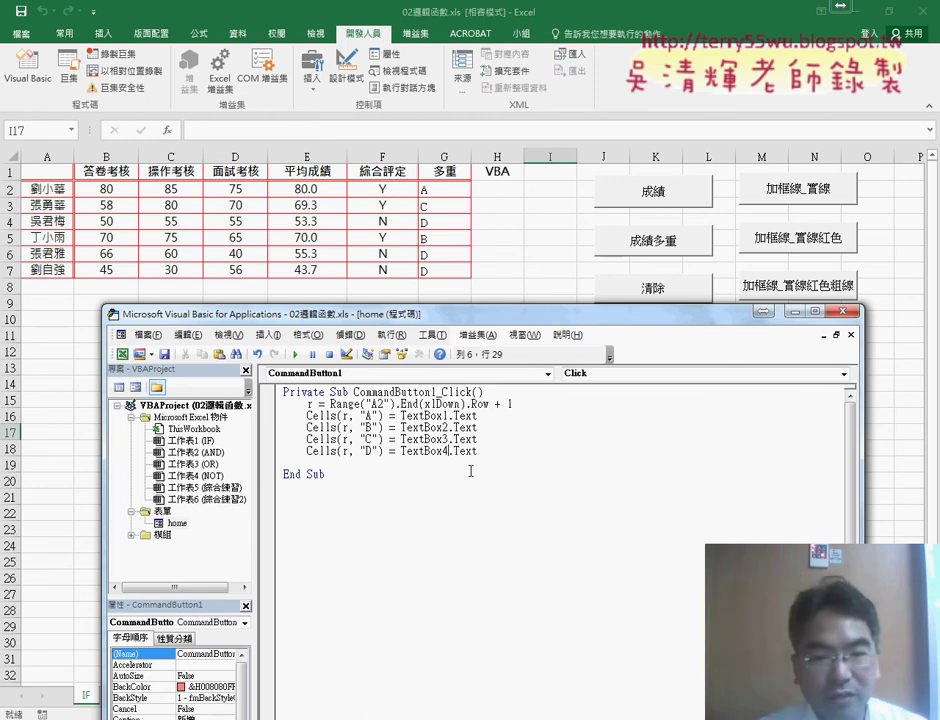
left_click(485, 461)
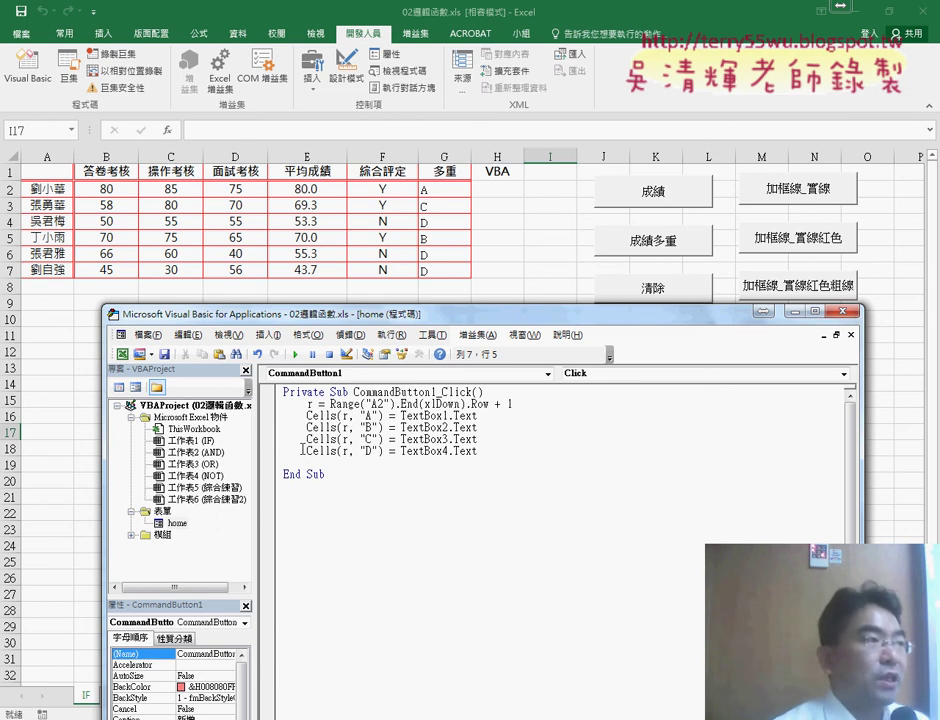
- Copy the Cells(r, "D") = start onto a new line below
left_click_drag(303, 450, 396, 451)
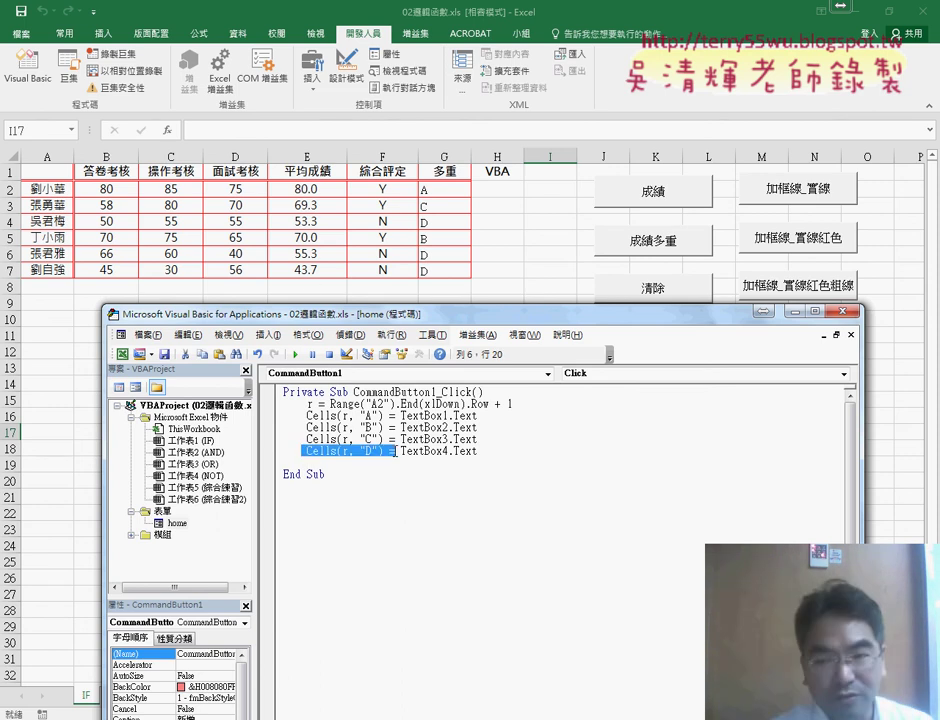
left_click(393, 451)
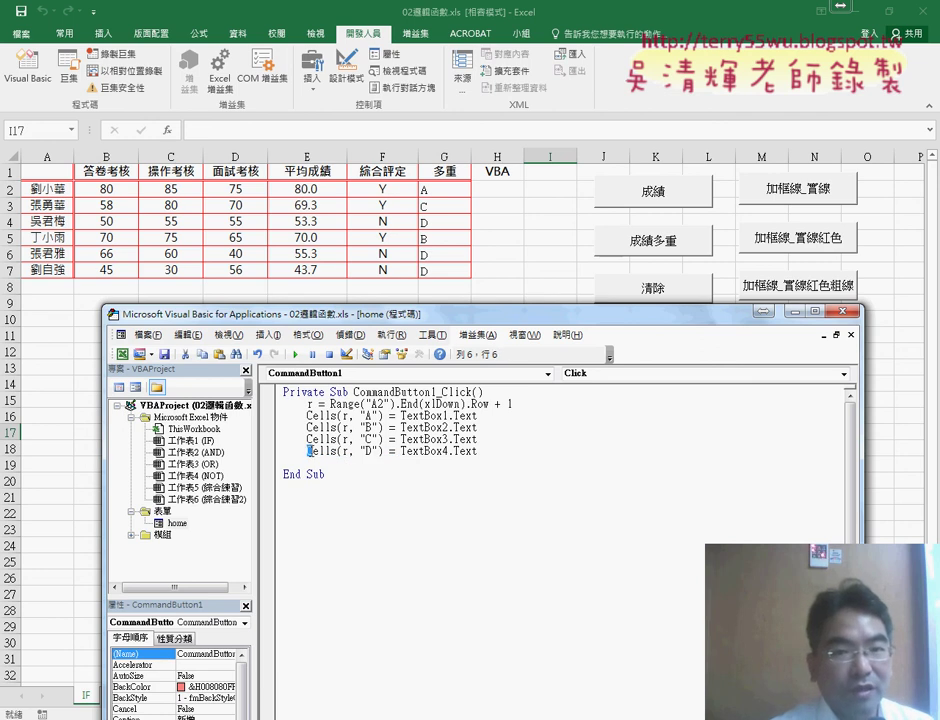
left_click_drag(308, 451, 391, 453)
key("ctrl+c")
key("End")
key("Return")
key("ctrl+v")
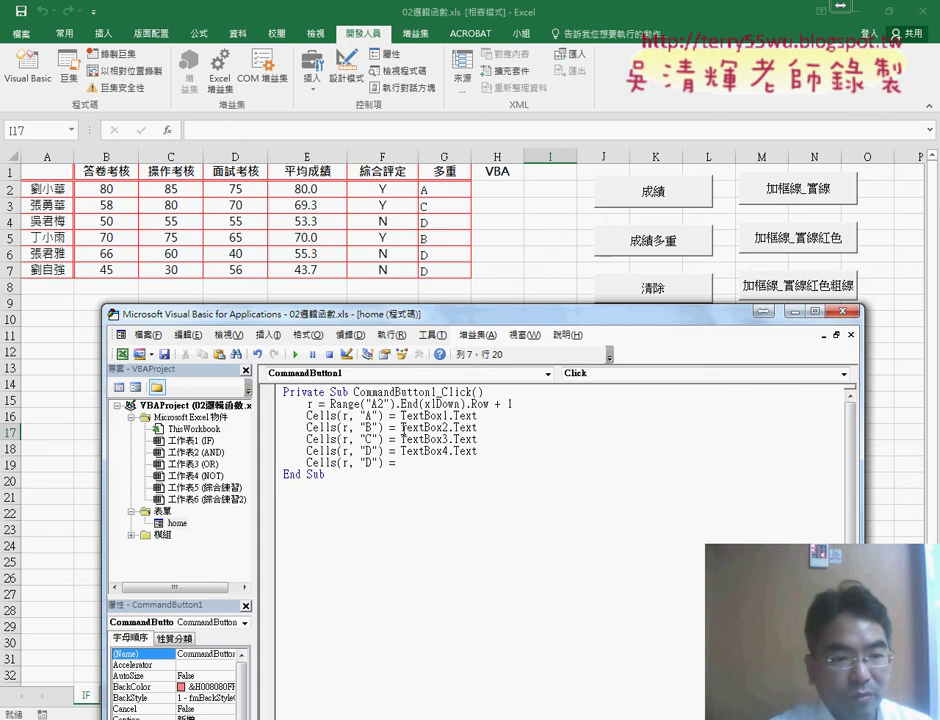
left_click(403, 429)
key("Return")
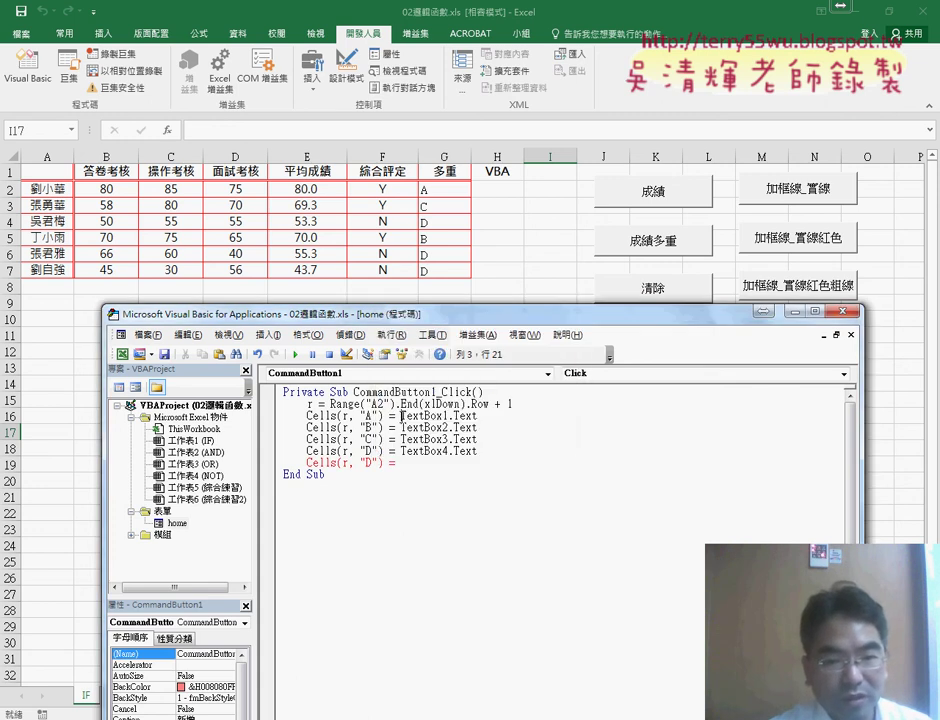
- Build the sum TextBox2.Text + TextBox3.Text + TextBox4.Text on the new line
mouse_move(401, 427)
left_mouse_down()
mouse_move(473, 427)
mouse_move(402, 463)
mouse_move(523, 463)
mouse_move(482, 463)
left_mouse_up()
type("+4")
type("3.Text")
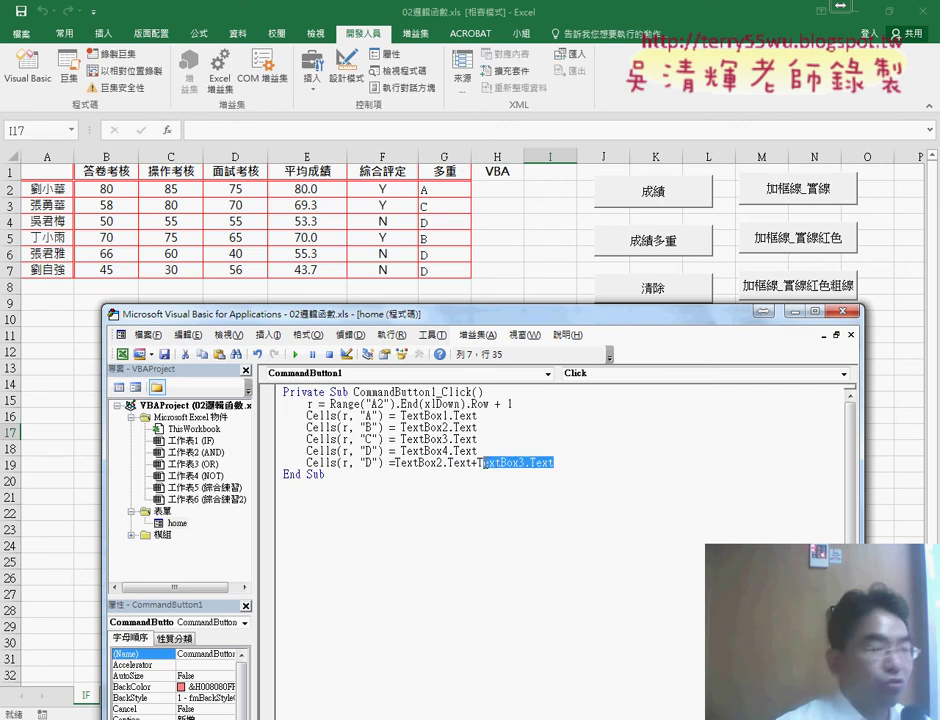
key("ctrl+c")
left_click(560, 463)
type("+")
key("ctrl+v")
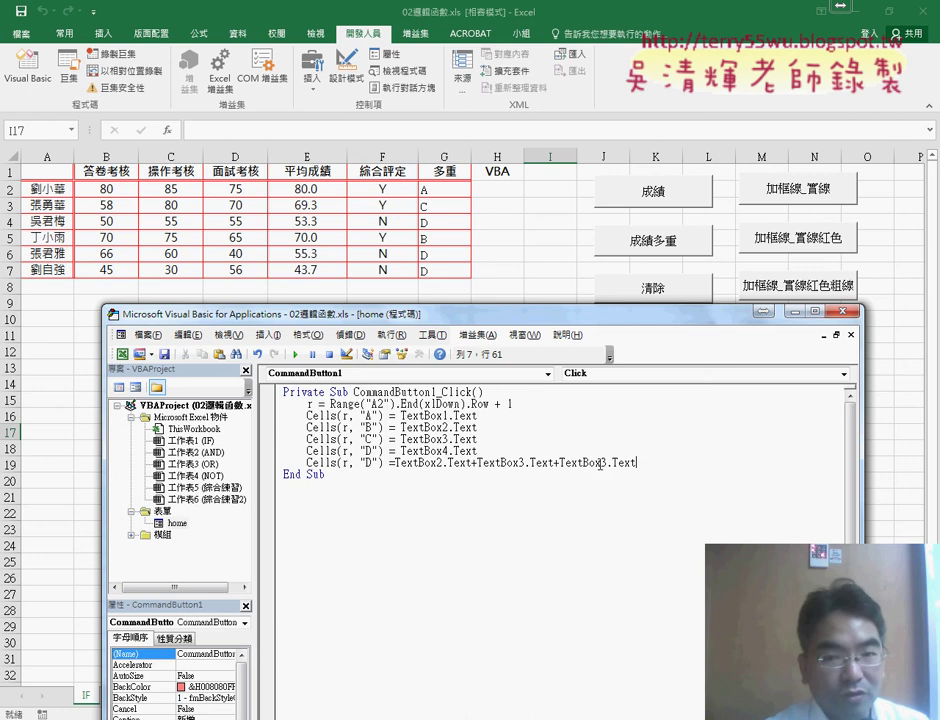
left_click_drag(600, 464, 607, 463)
type("4")
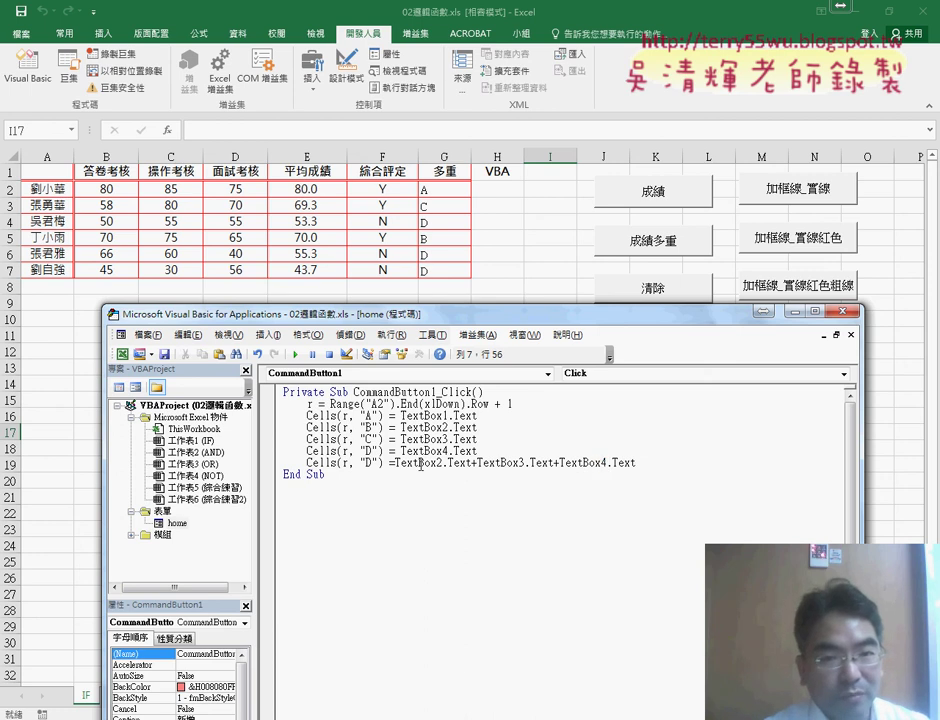
- Wrap the sum as Round((...) / 3, 1) and finish the line
left_click(398, 463)
type("(")
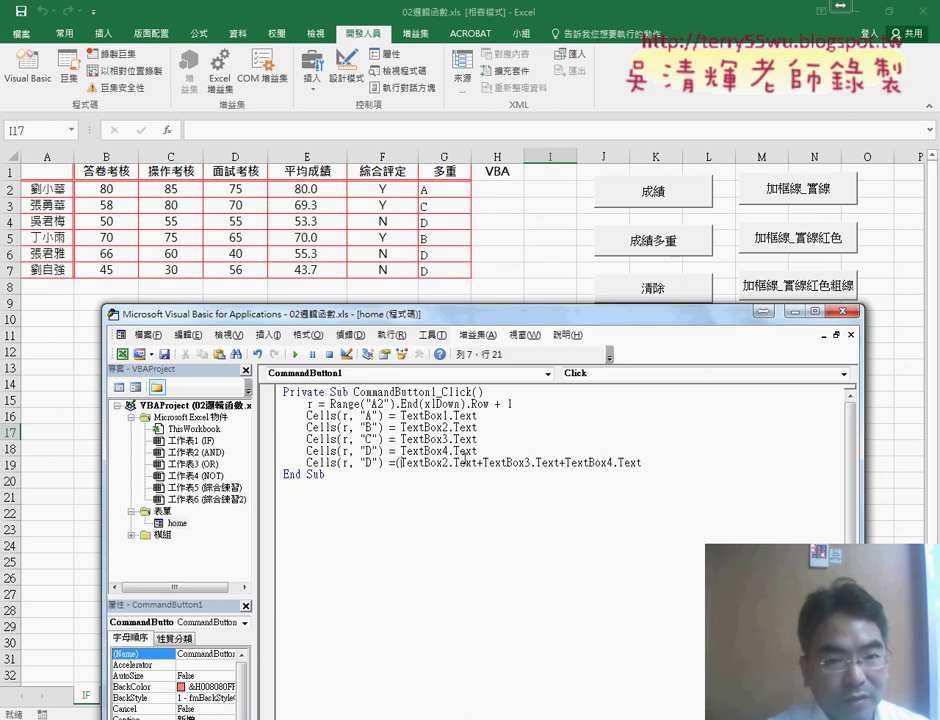
left_click(668, 461)
type(")")
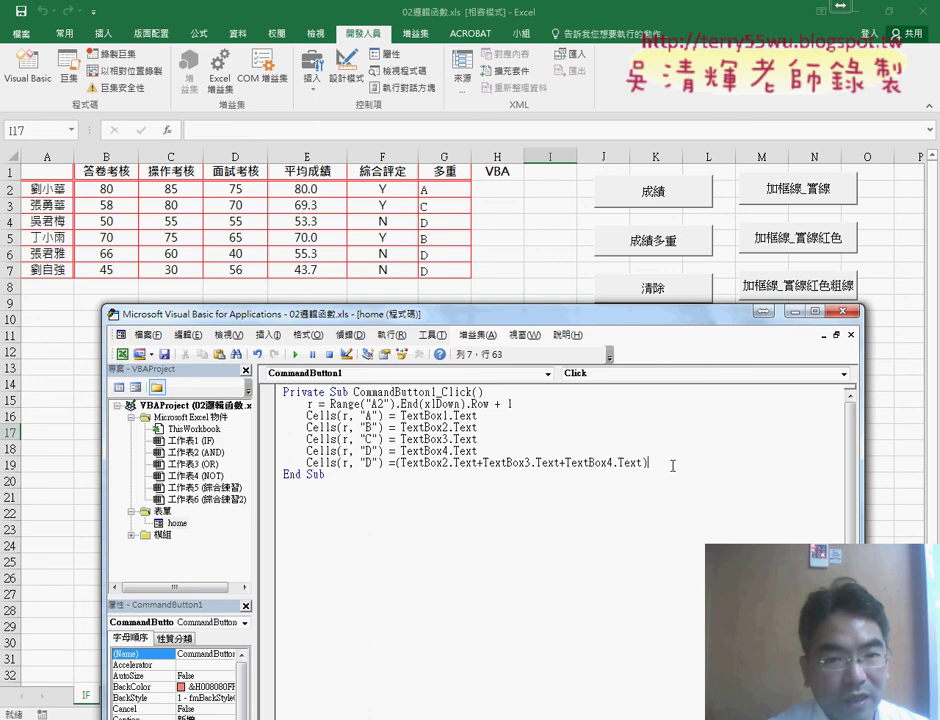
type("/3")
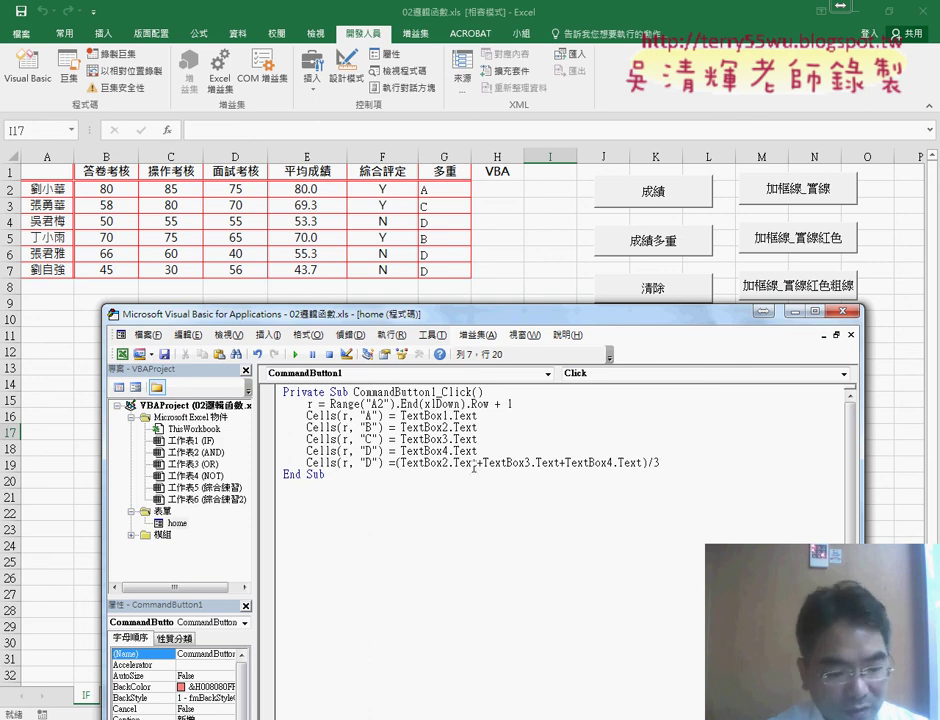
type("r")
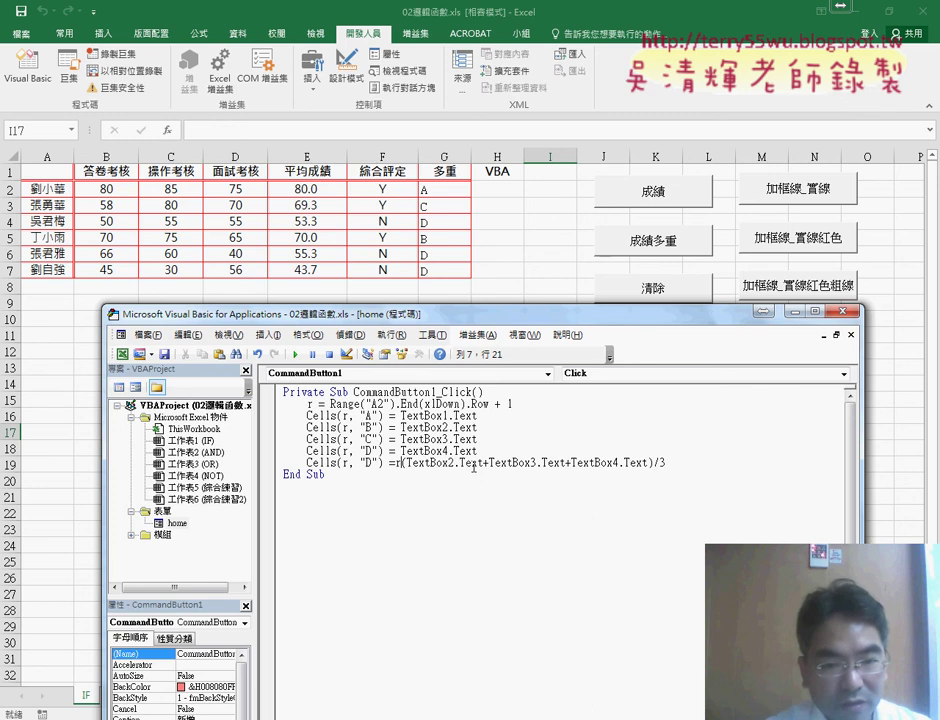
type("ound")
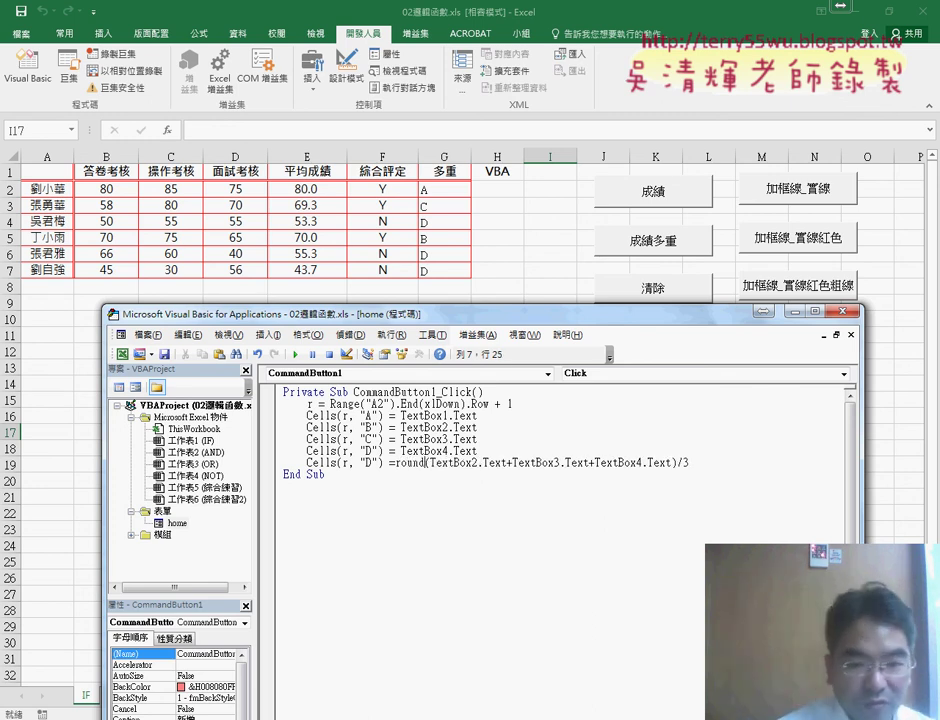
type("(")
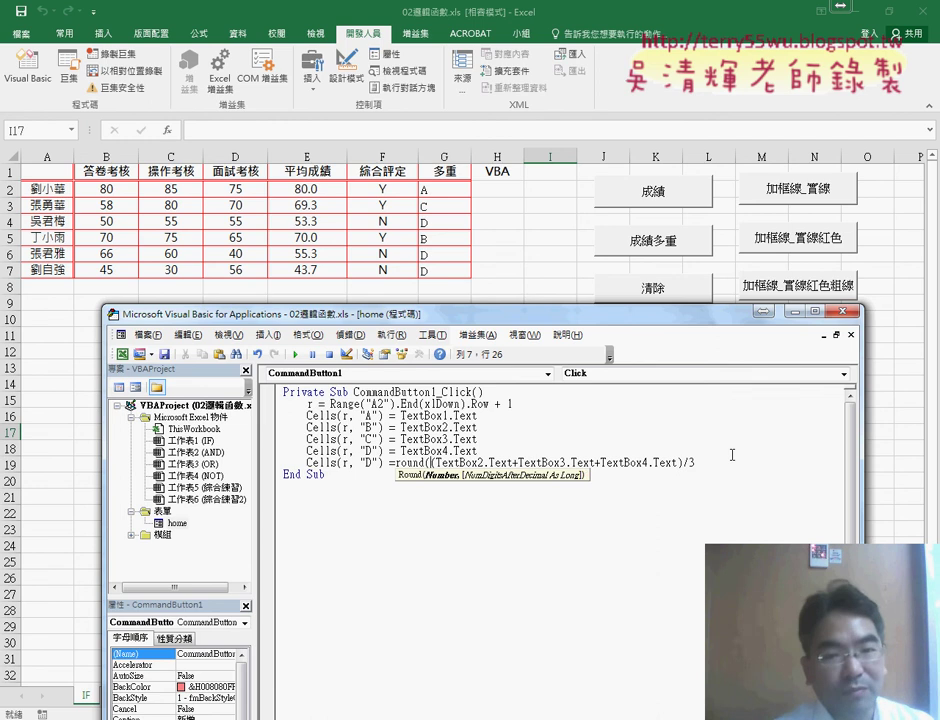
left_click(726, 460)
type(",")
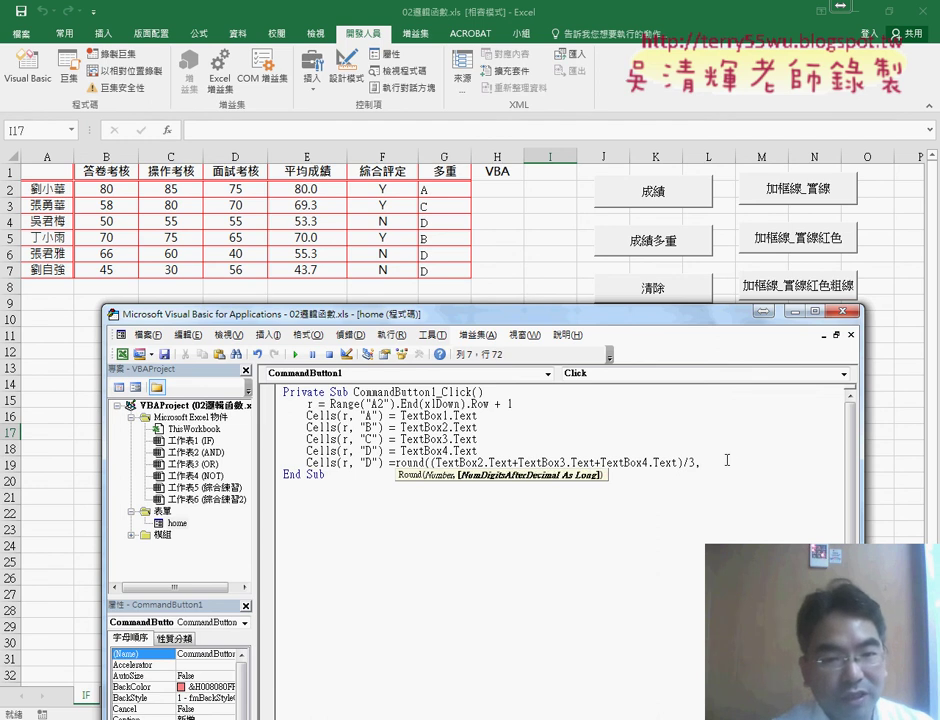
type("1)")
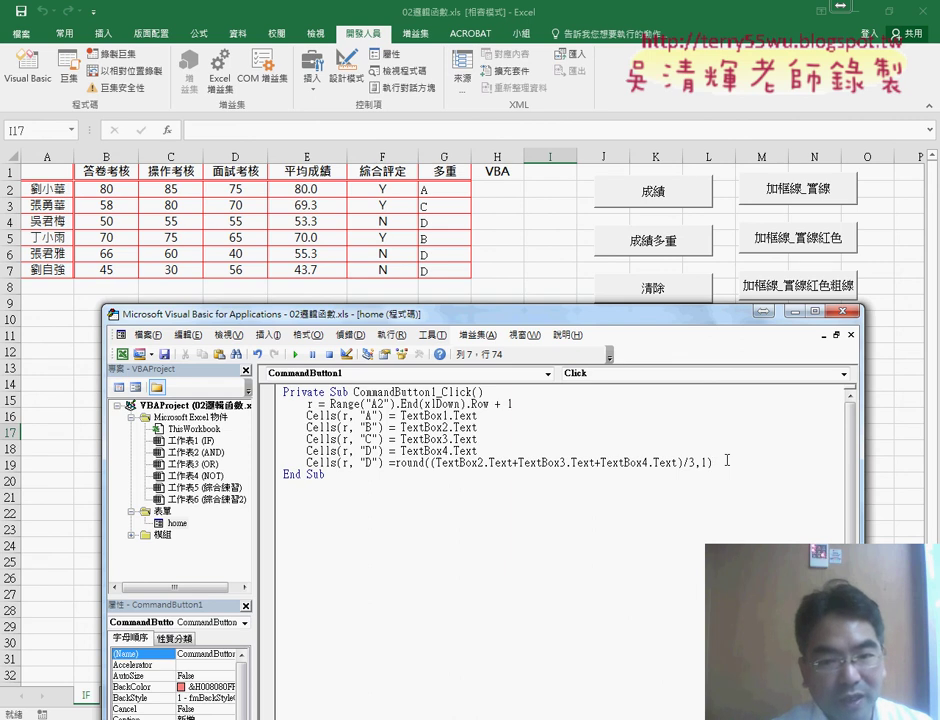
key("Return")
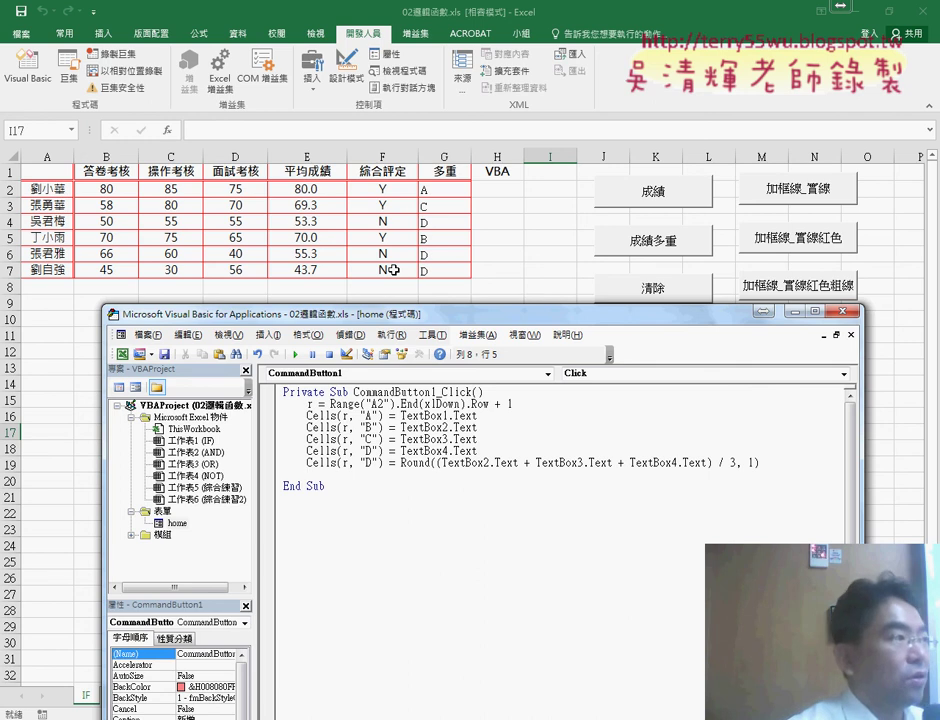
- Expand the 模組 folder and open Module1's code
left_click(132, 535)
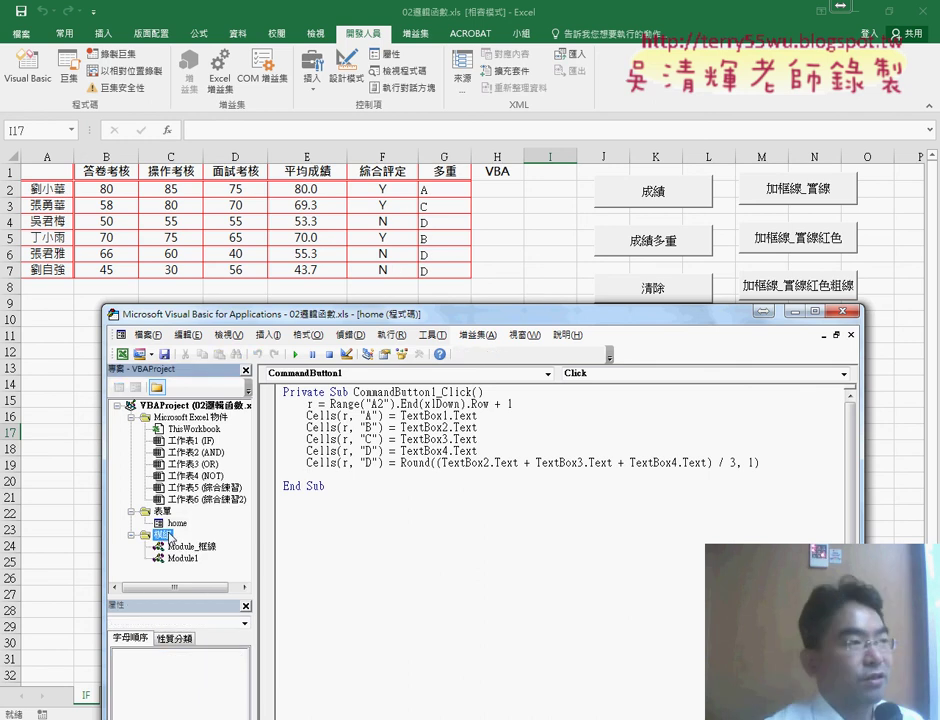
double_click(183, 558)
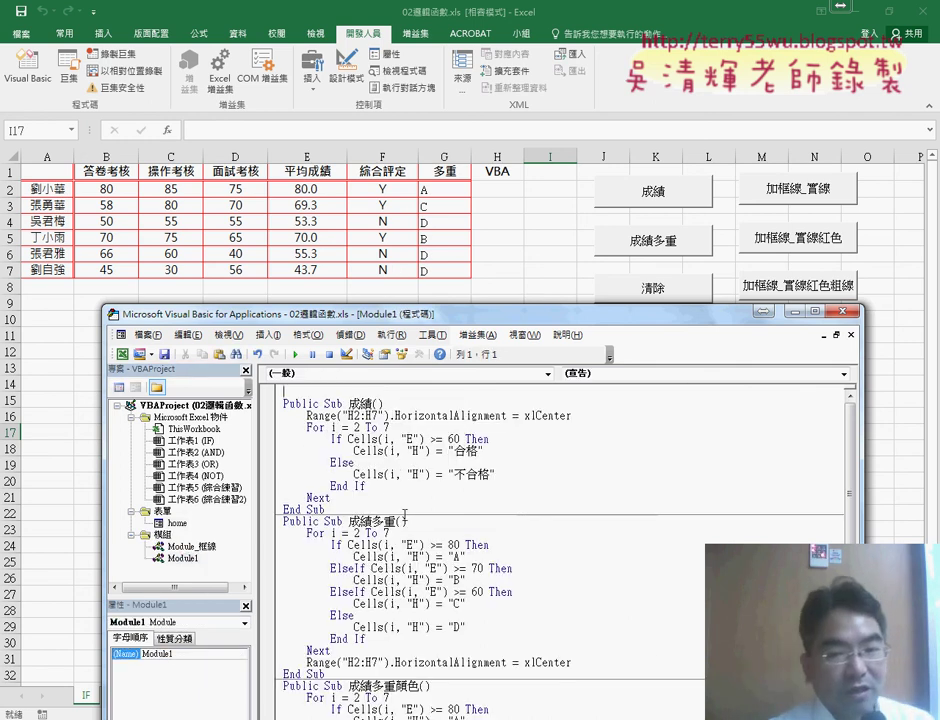
scroll(405, 514, "down", 3)
scroll(405, 514, "up", 3)
scroll(405, 514, "down", 4)
scroll(405, 514, "down", 3)
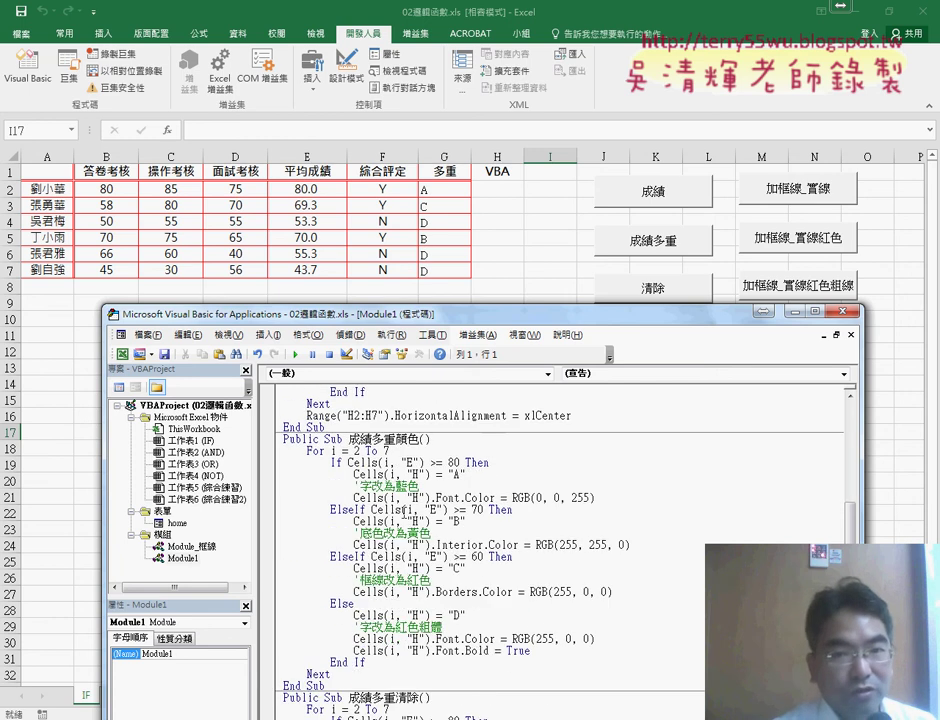
scroll(405, 514, "down", 2)
scroll(405, 514, "down", 5)
scroll(404, 510, "down", 4)
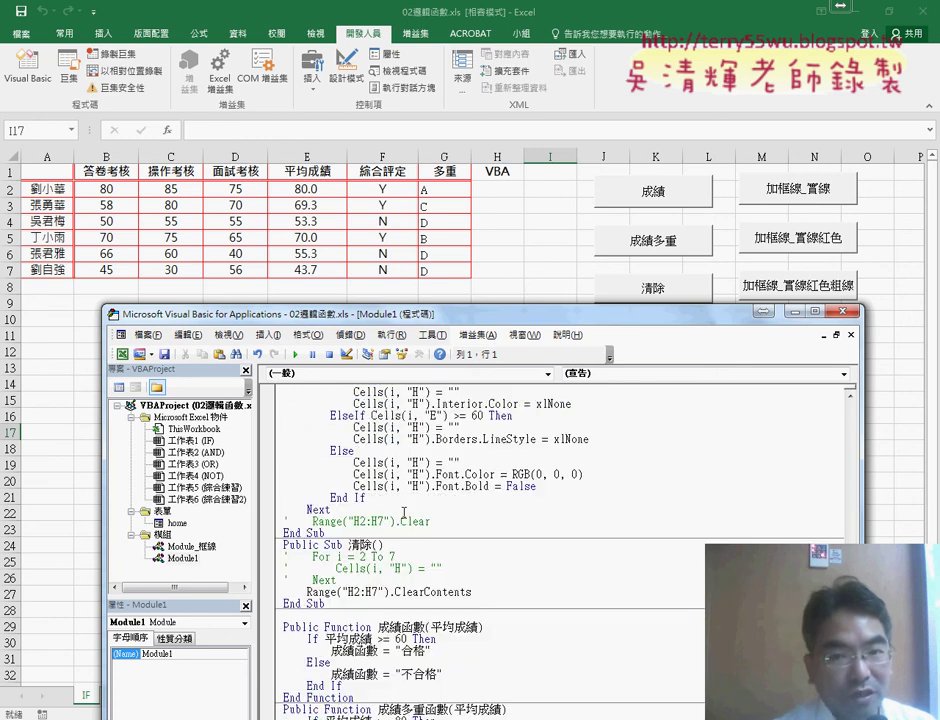
- Review the 成績函數 and 成績多重函數 grading function names in Module1
left_click_drag(418, 323, 396, 137)
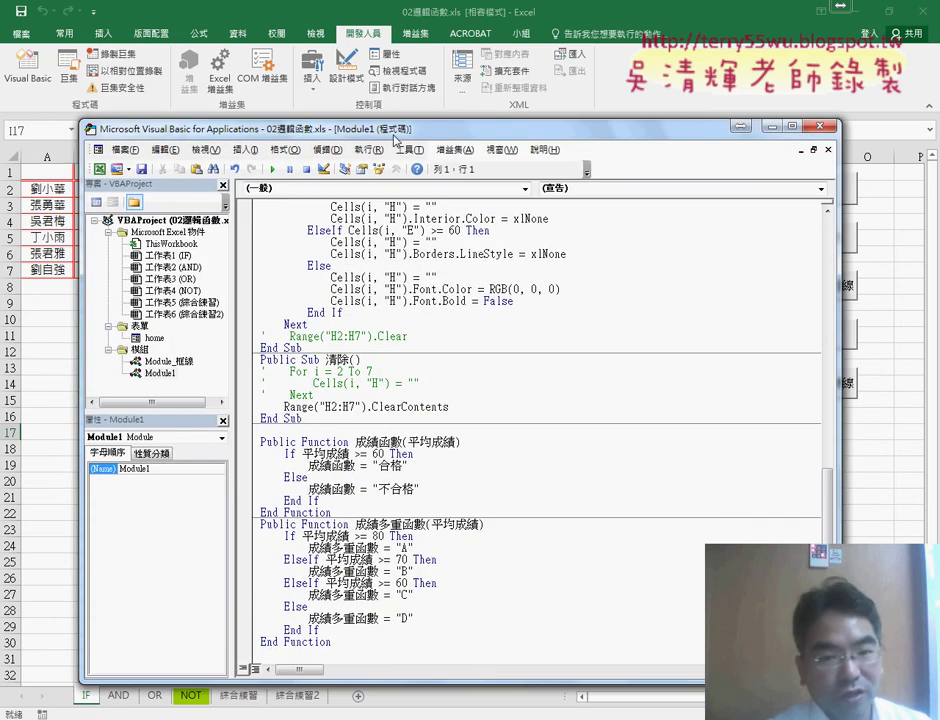
left_click(379, 441)
left_click_drag(355, 524, 416, 526)
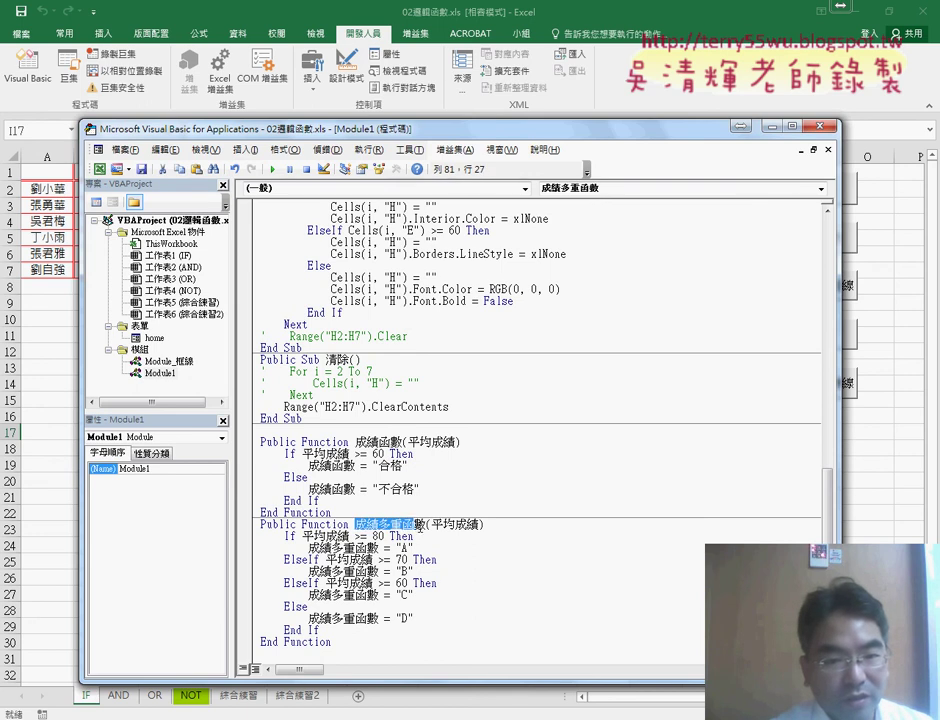
left_click_drag(356, 441, 402, 442)
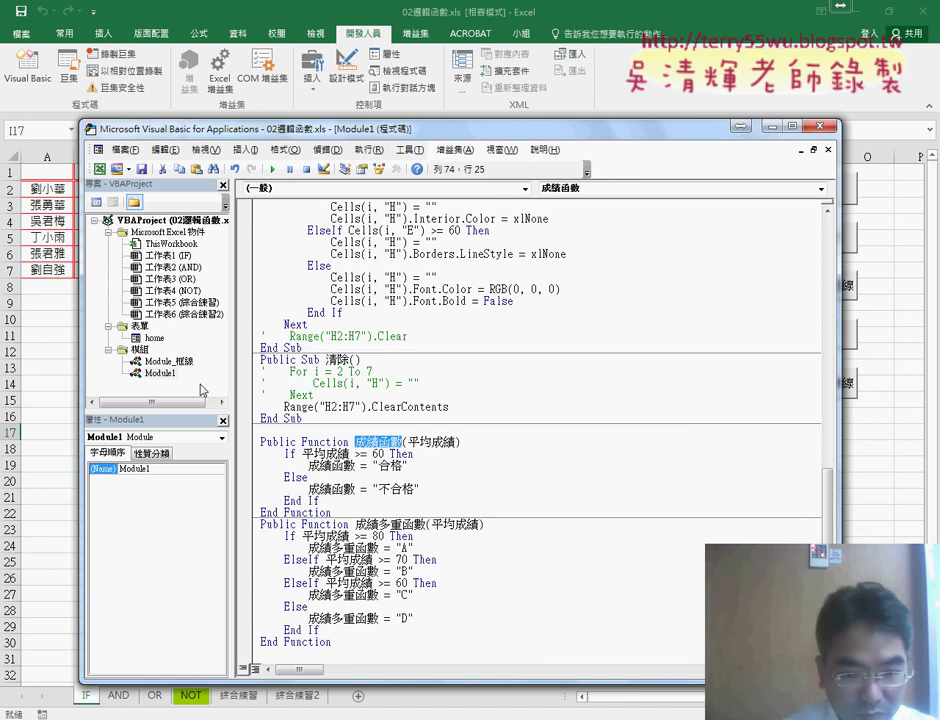
double_click(154, 338)
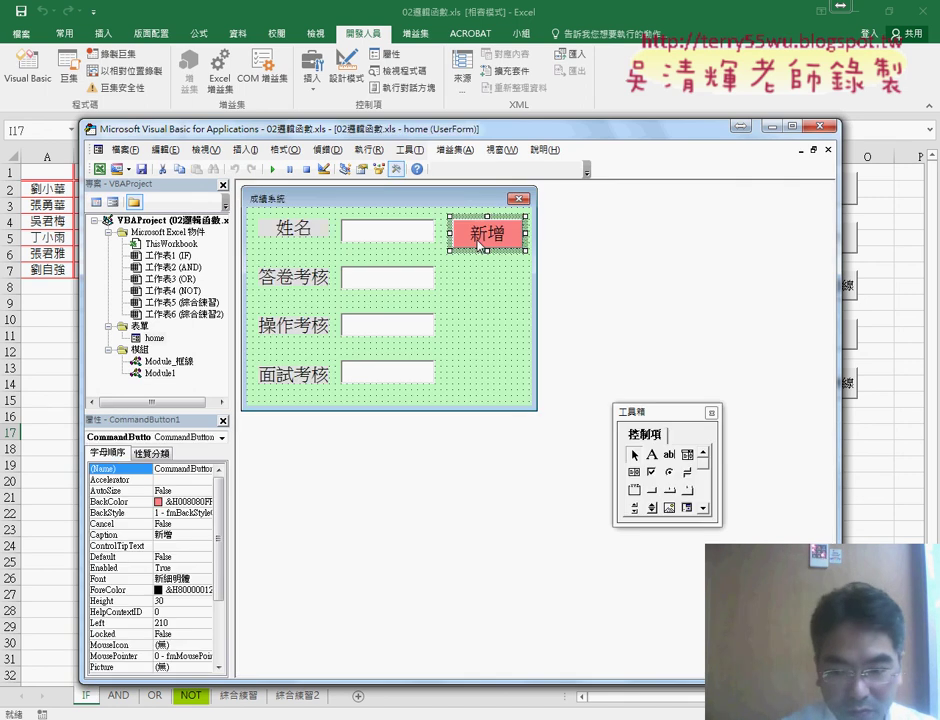
- Duplicate the Cells(r, "D") assignment onto a new line below the Round line
key("F7")
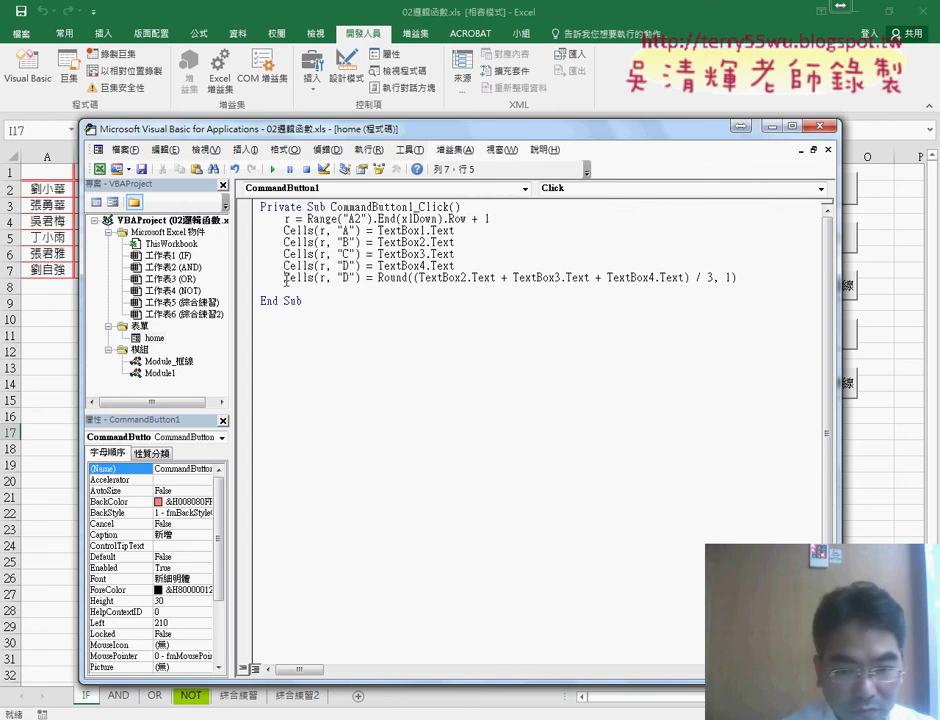
left_click_drag(284, 278, 358, 279)
key("ctrl+c")
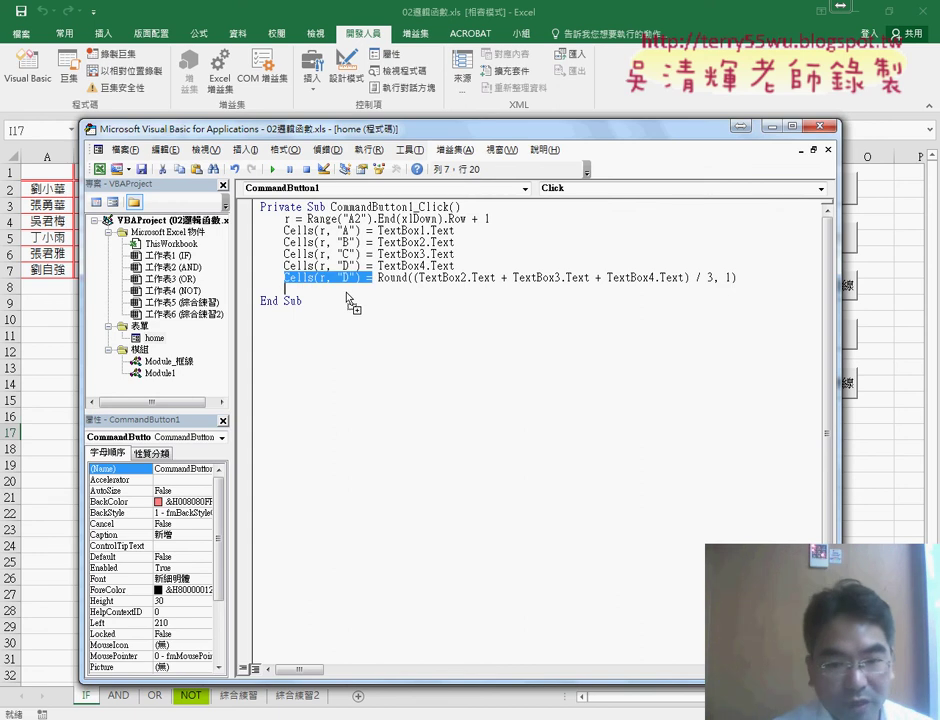
key("End")
key("Return")
key("ctrl+v")
left_click_drag(378, 128, 380, 301)
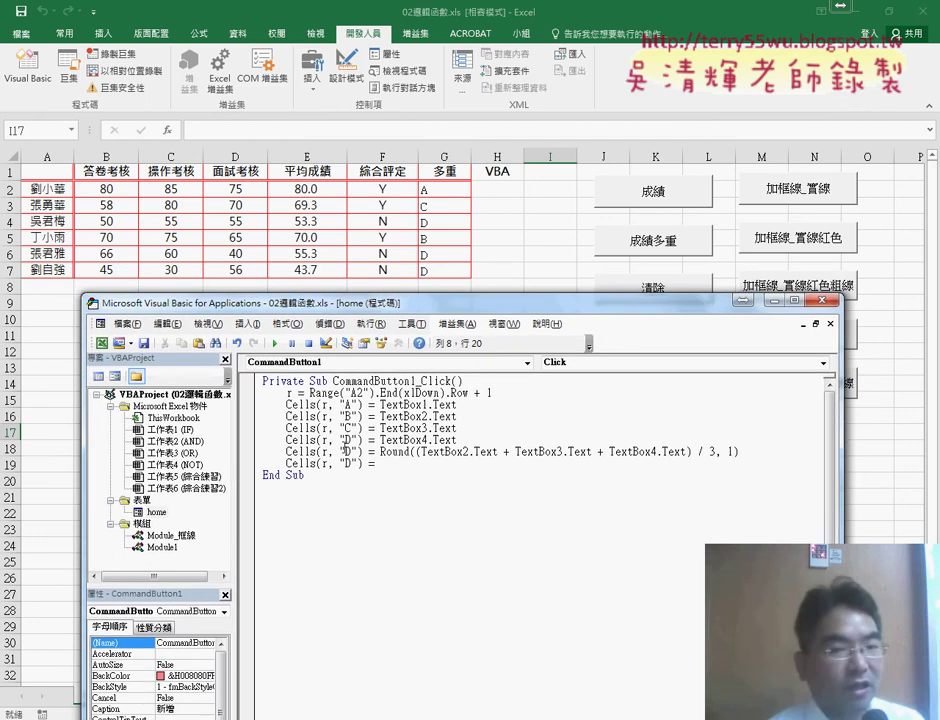
left_click(418, 444)
key("Return")
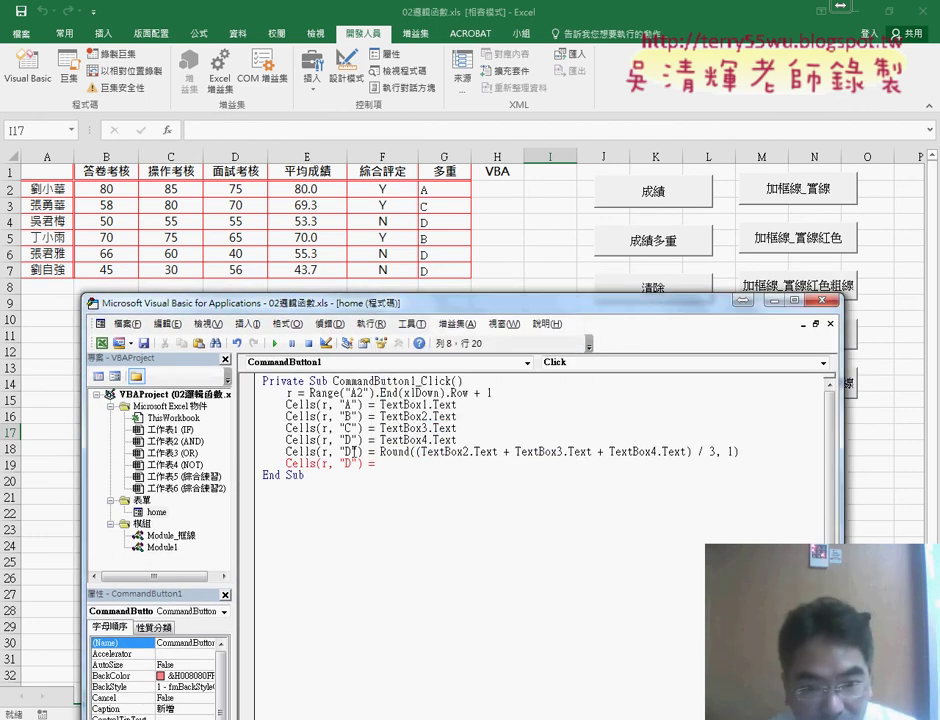
- Retarget the average to column E and begin Cells(r, "F") = 成績函數(
double_click(349, 452)
type("E")
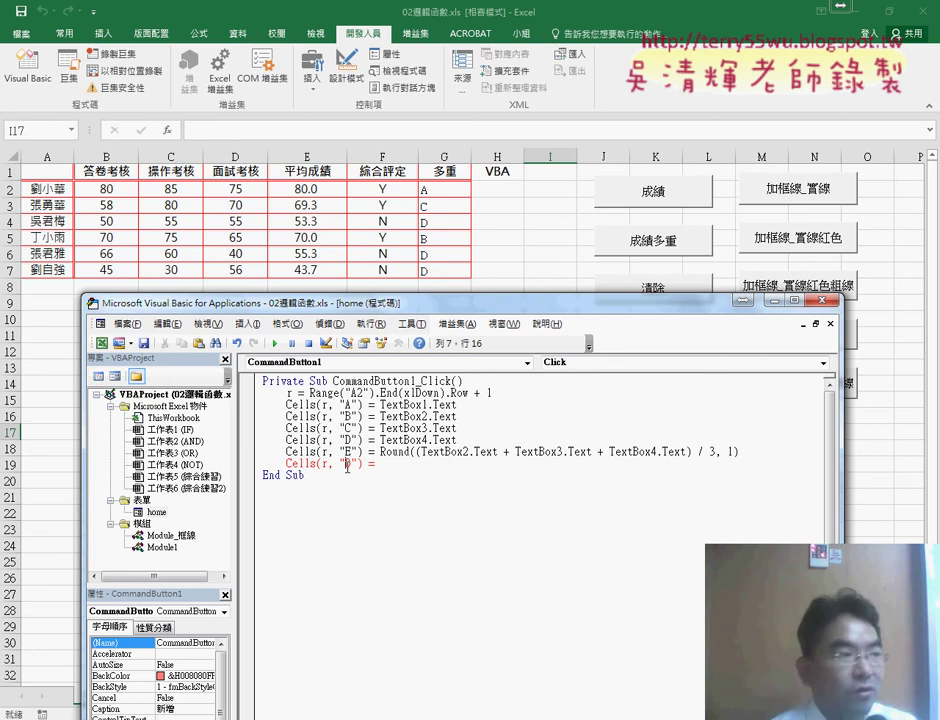
double_click(349, 464)
type("F")
key("End")
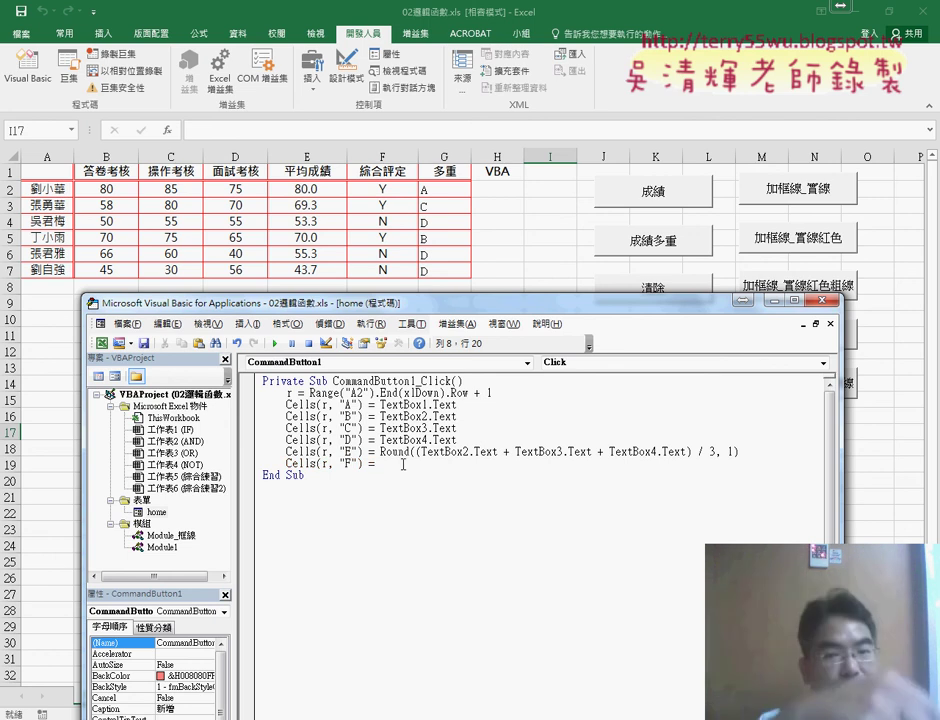
type("成績函數(")
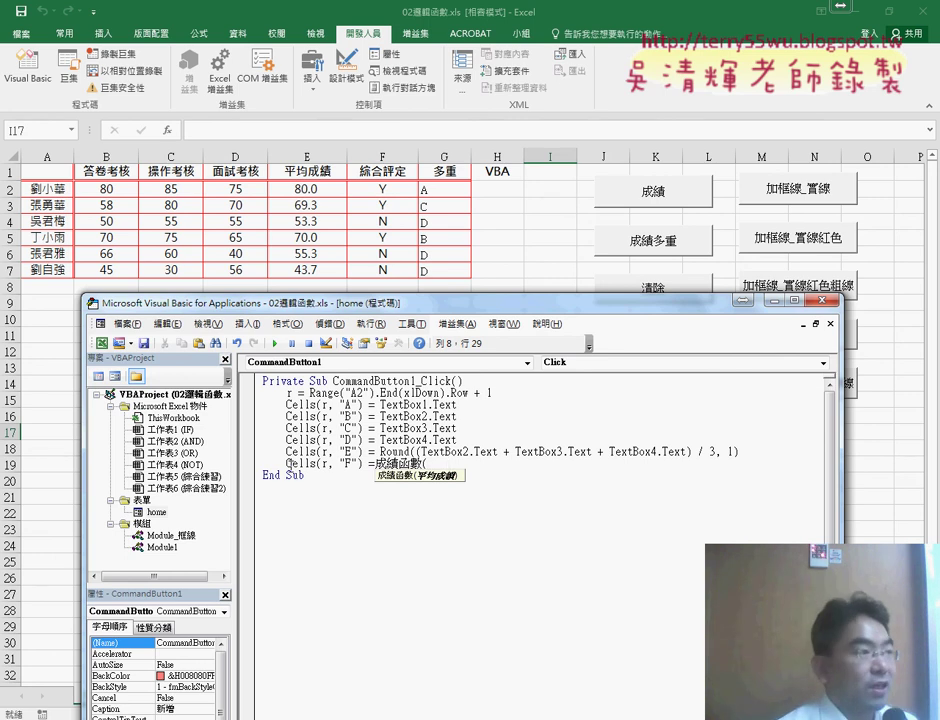
mouse_move(288, 463)
left_mouse_down()
mouse_move(359, 464)
mouse_move(306, 475)
left_mouse_up()
key("ctrl+z")
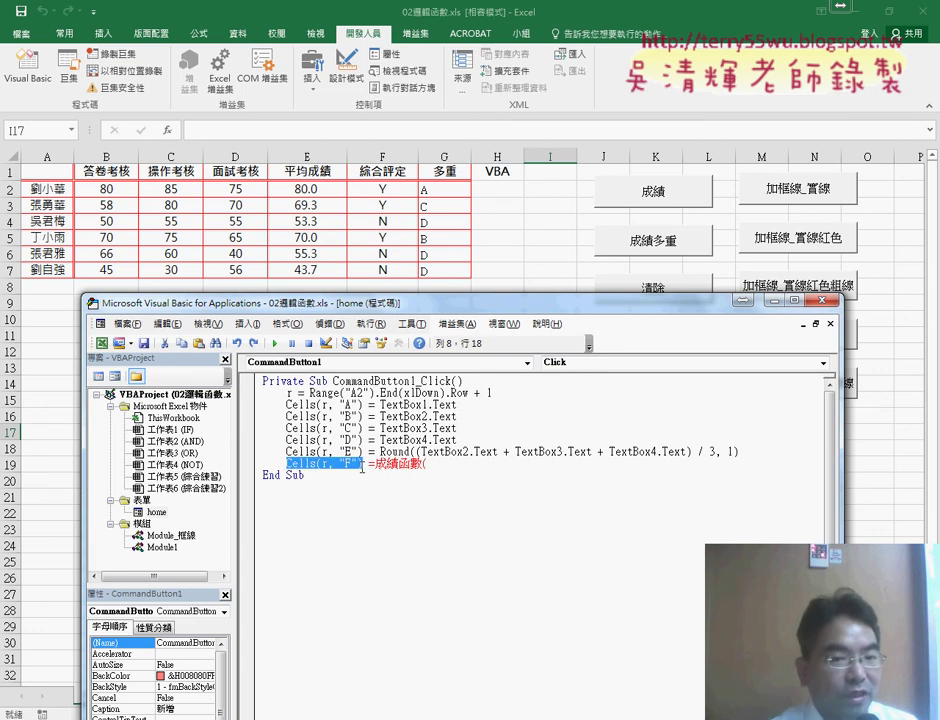
- Finish the call as 成績函數(Cells(r, "E")) and add a blank line after it
left_click_drag(355, 464, 427, 464)
double_click(489, 463)
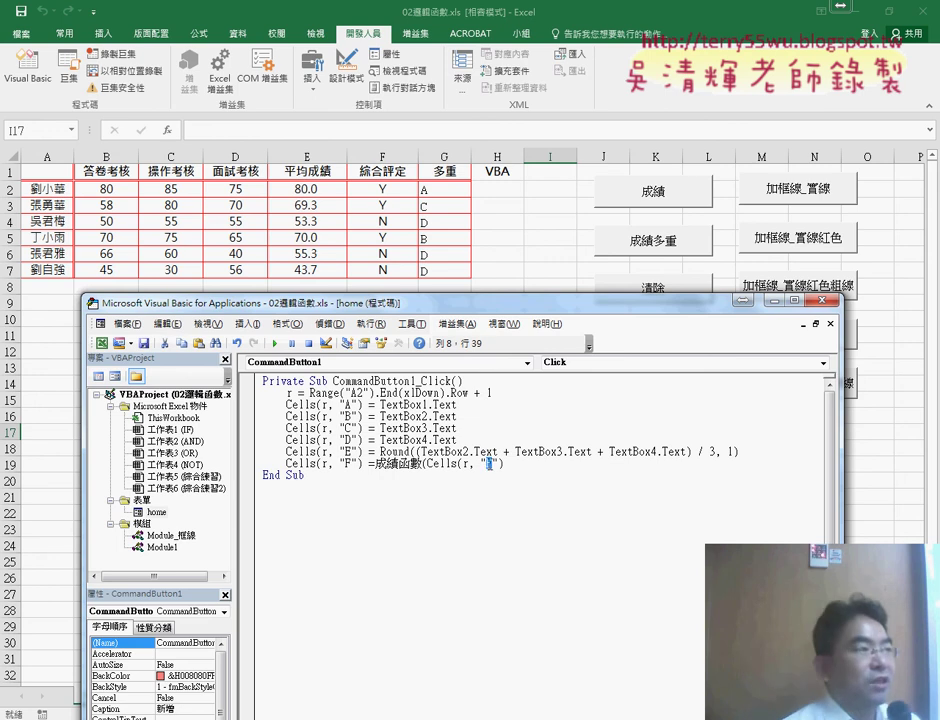
type("E")
left_click(519, 461)
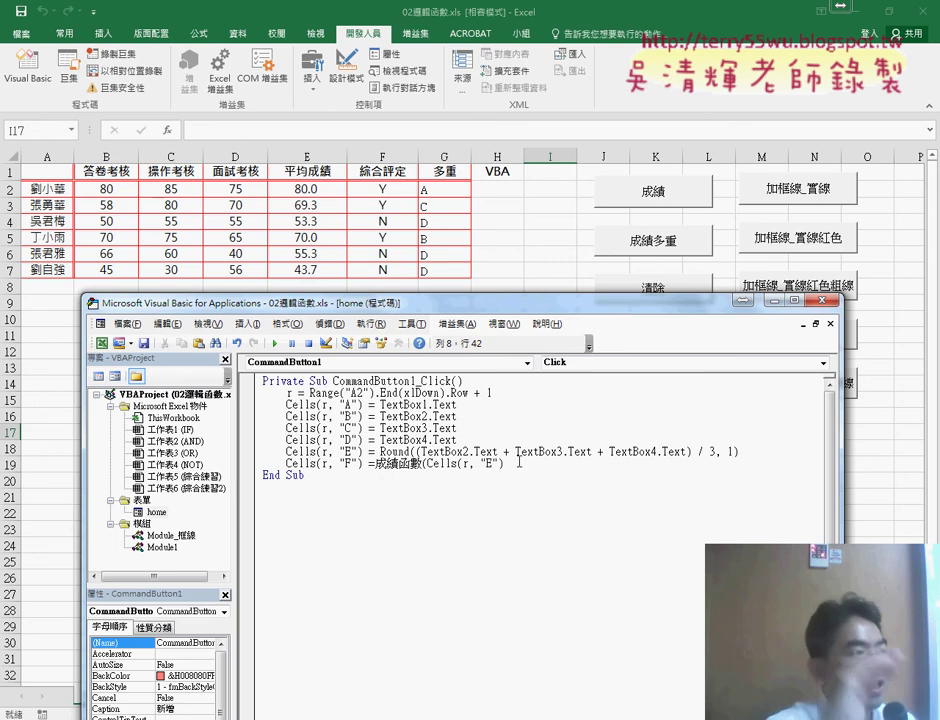
type(")")
left_click(482, 546)
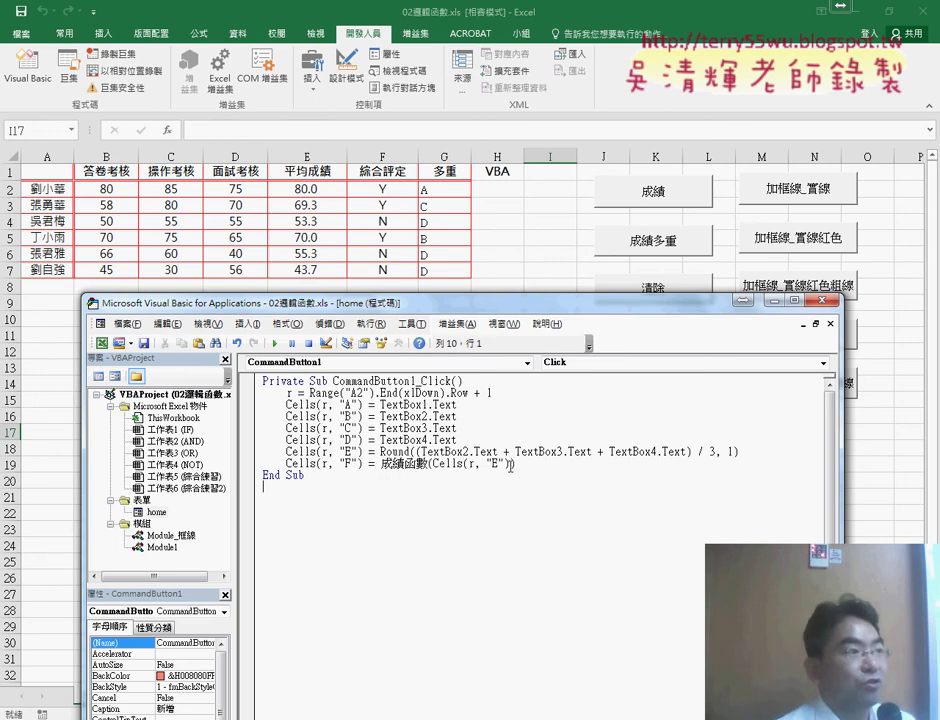
left_click_drag(510, 466, 458, 464)
left_click(367, 466)
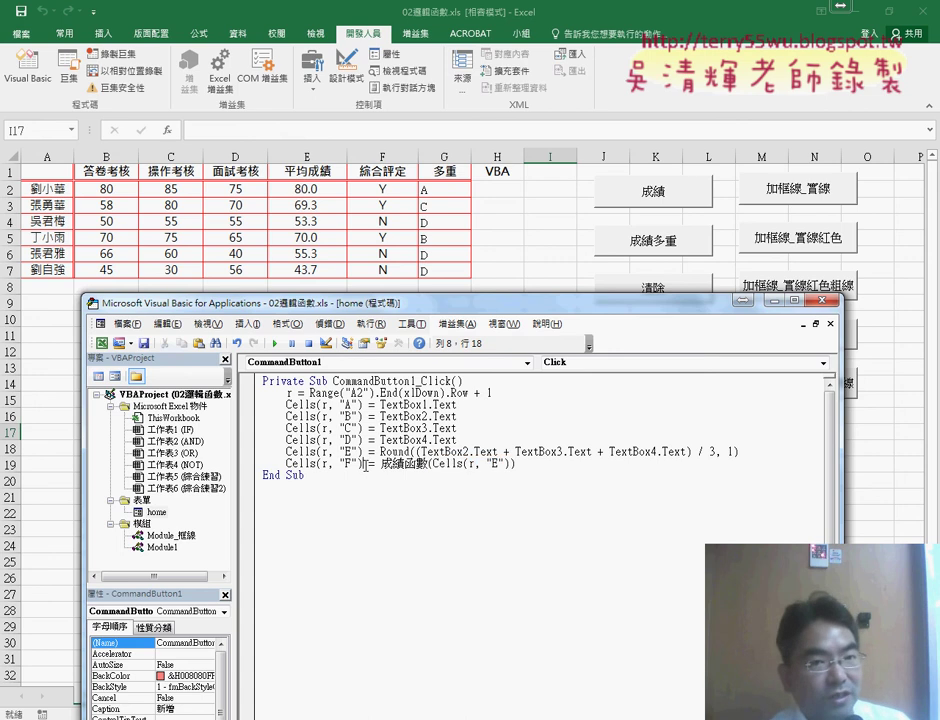
left_click_drag(365, 464, 287, 464)
left_click_drag(380, 465, 417, 465)
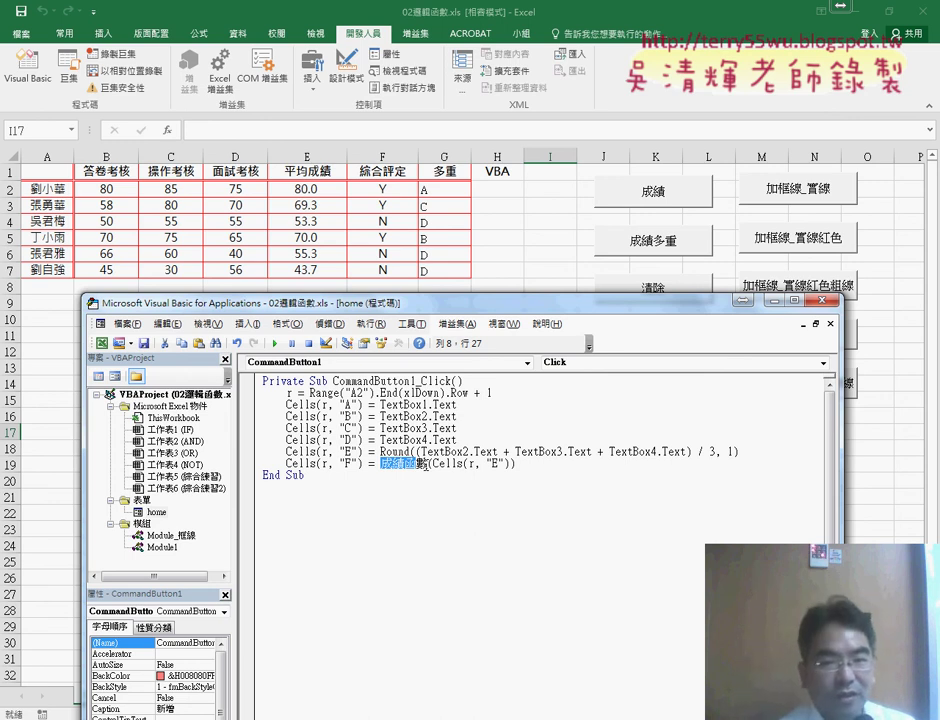
left_click(522, 466)
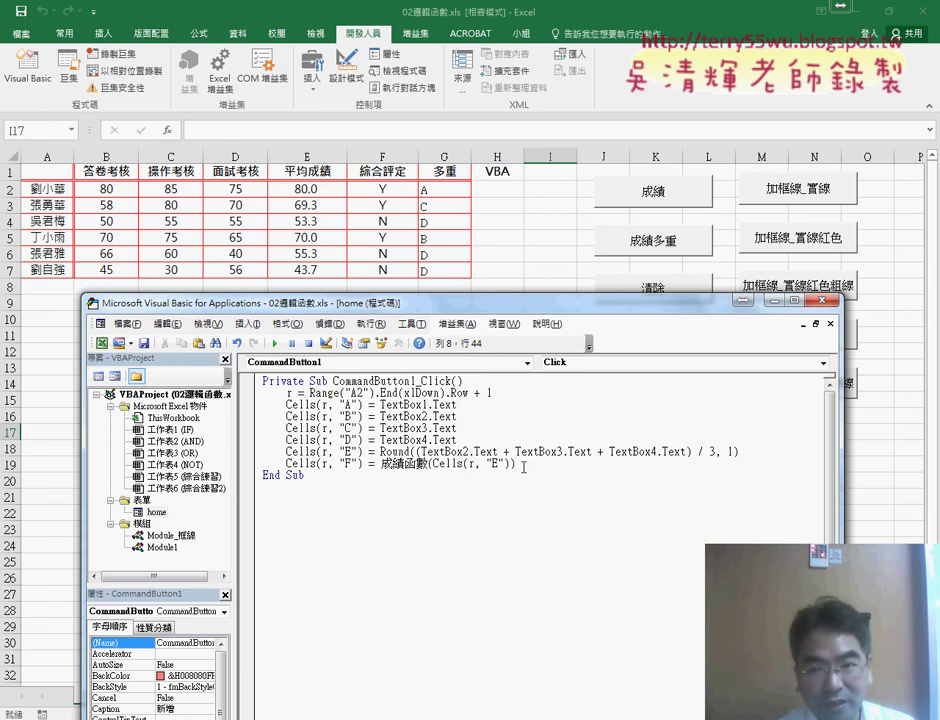
key("Return")
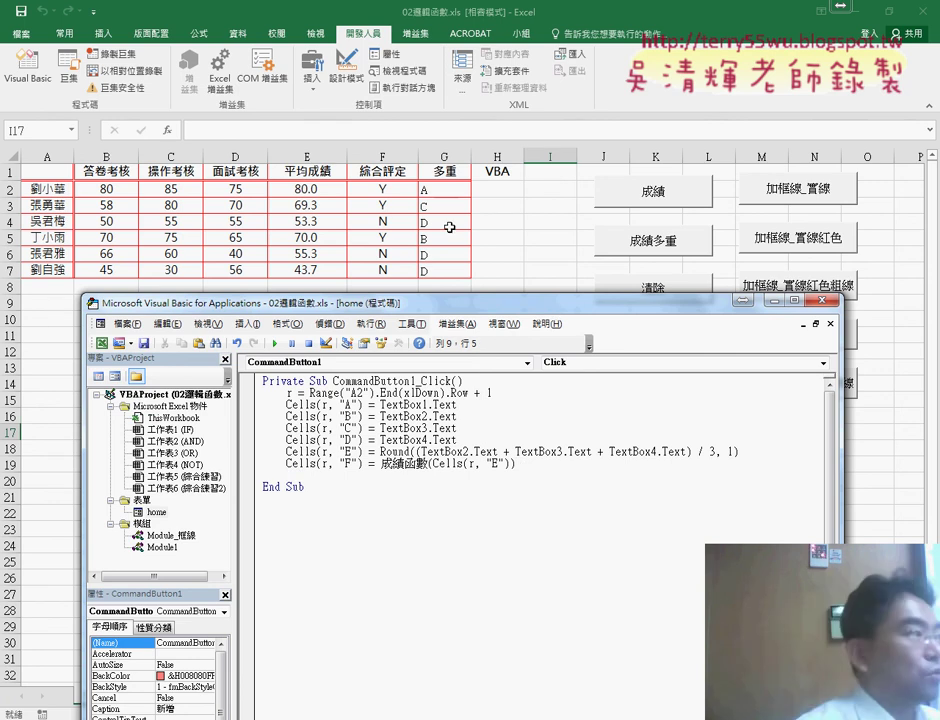
- Duplicate the column F line as a column G line calling 成績多重函數(Cells(r, "E"))
left_click_drag(449, 309, 468, 324)
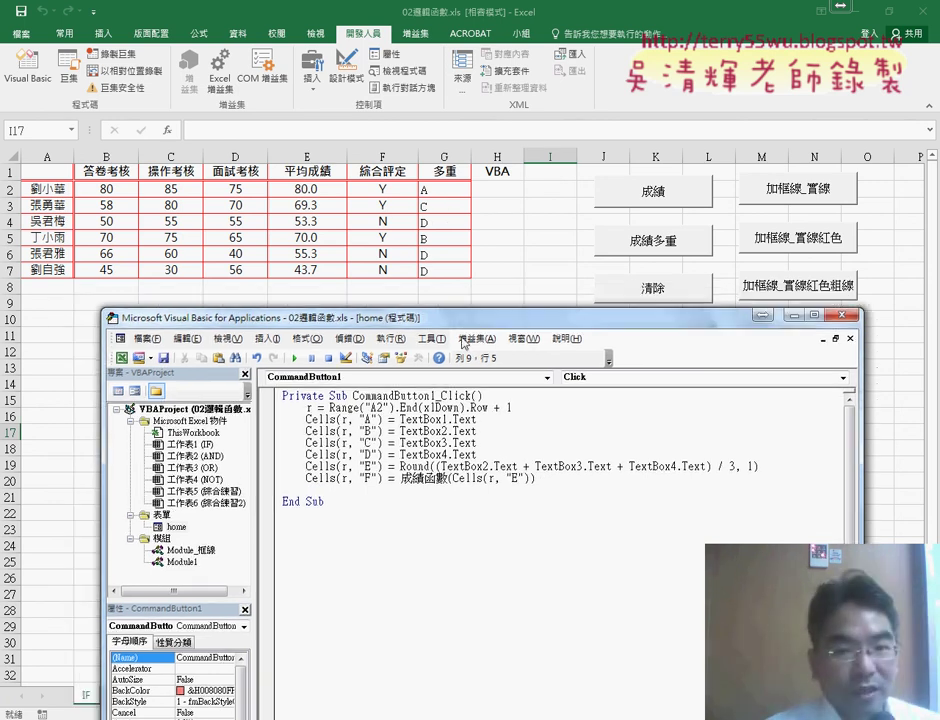
left_click_drag(304, 478, 536, 479)
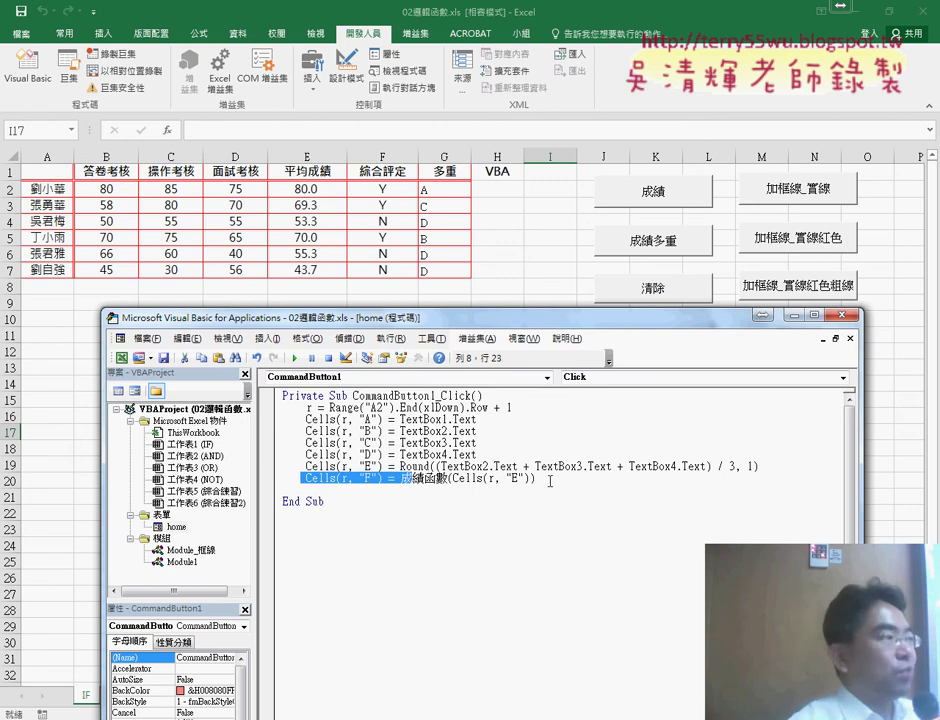
key("ctrl+c")
key("End")
key("Return")
key("ctrl+v")
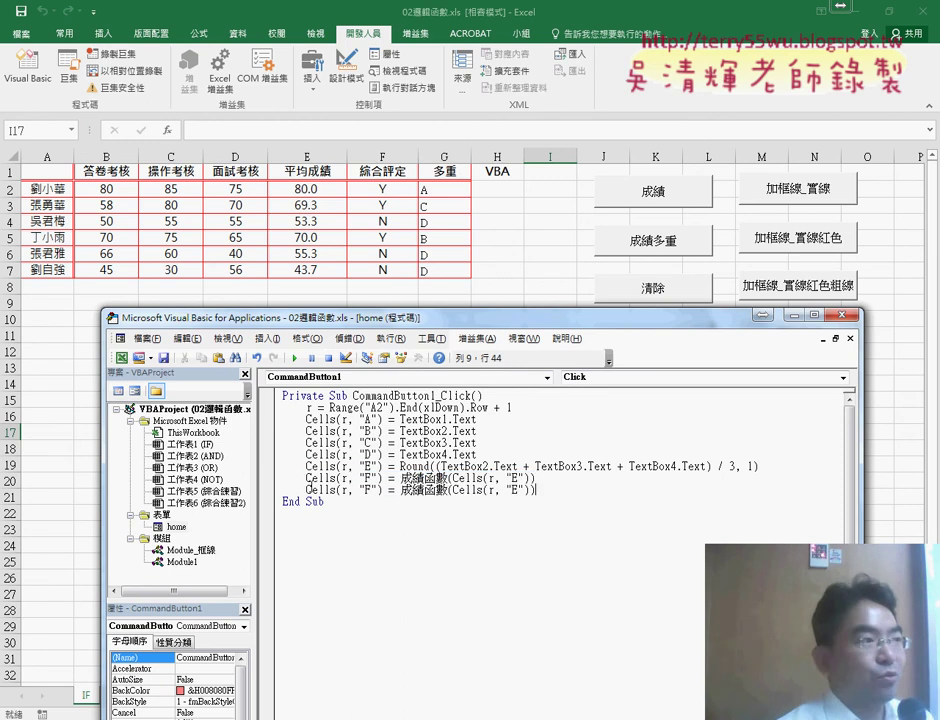
double_click(366, 490)
type("G")
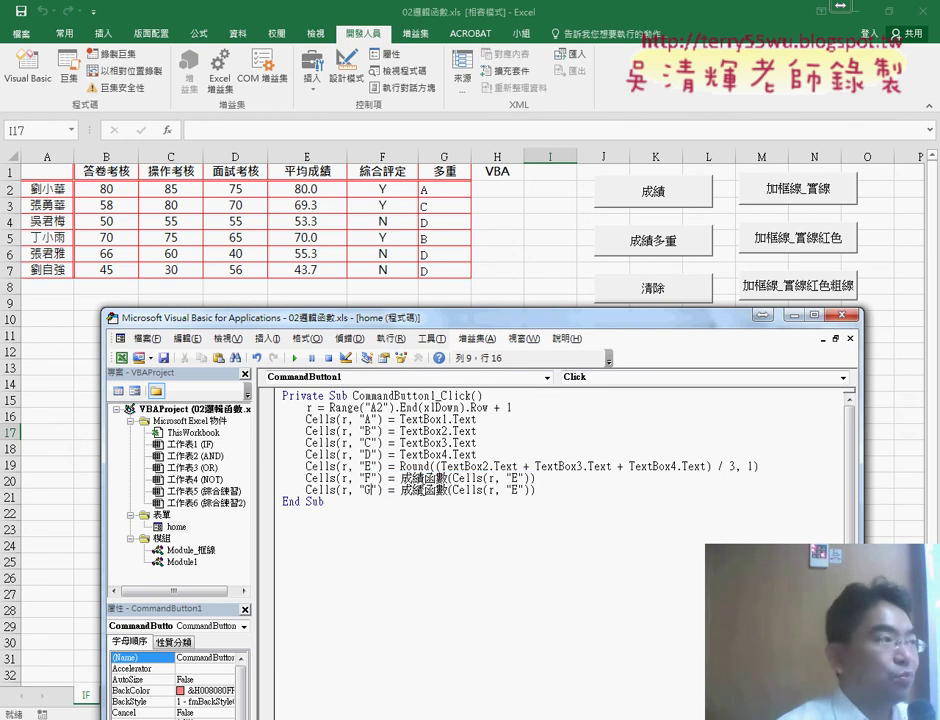
left_click(428, 493)
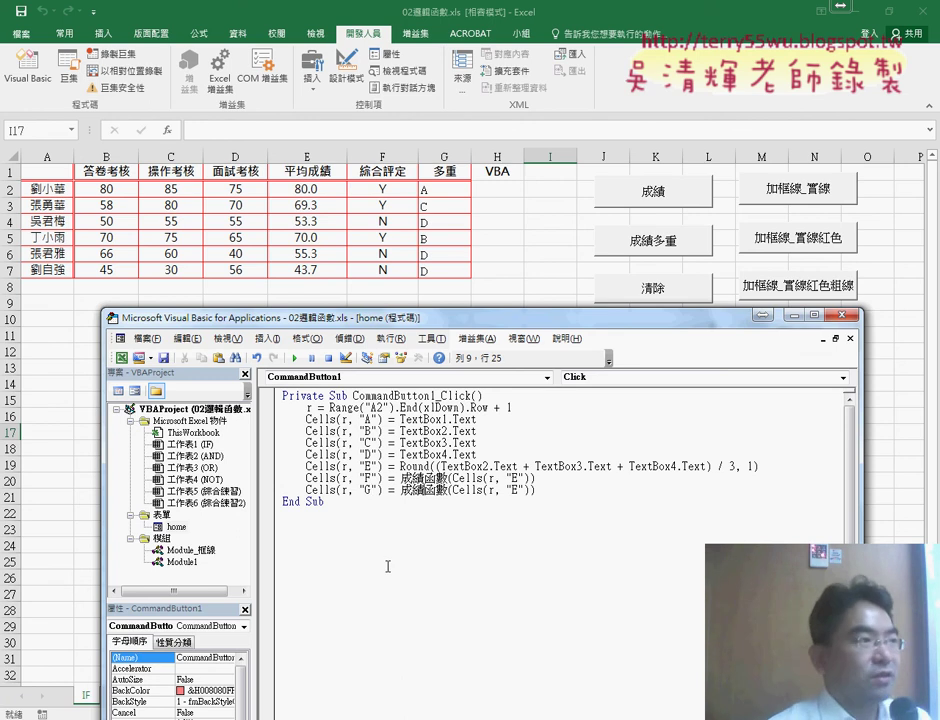
key("ctrl+space")
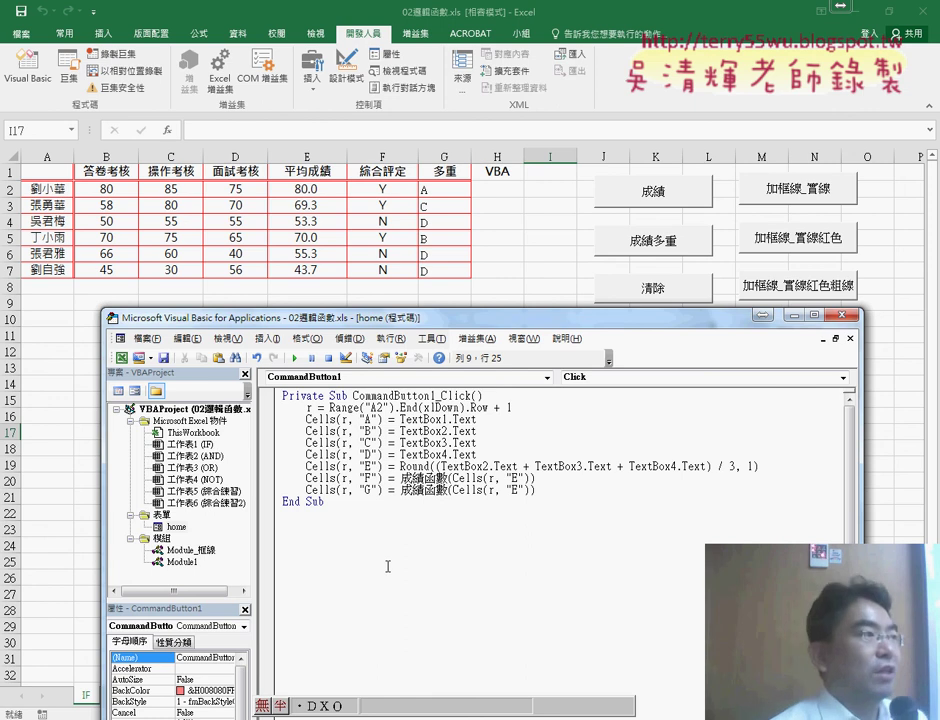
key("ctrl+space")
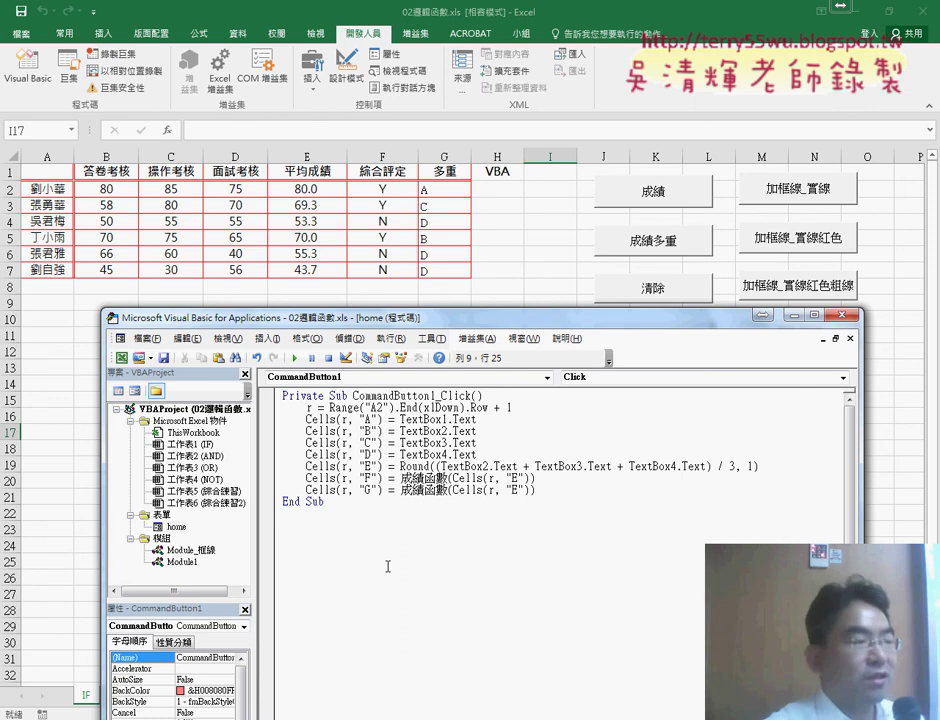
type("多重")
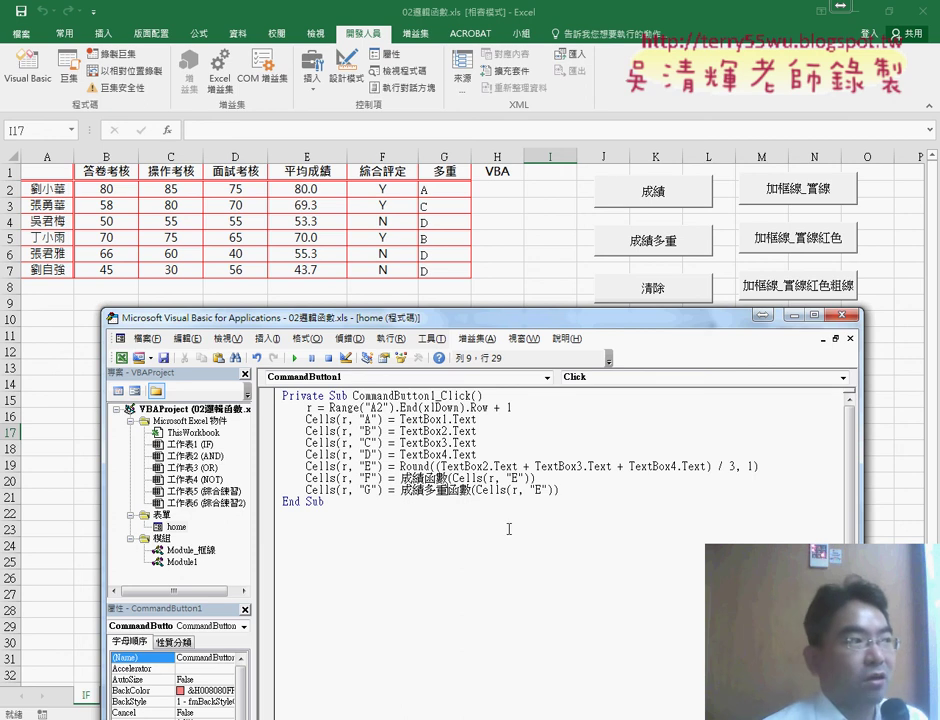
left_click_drag(552, 491, 473, 491)
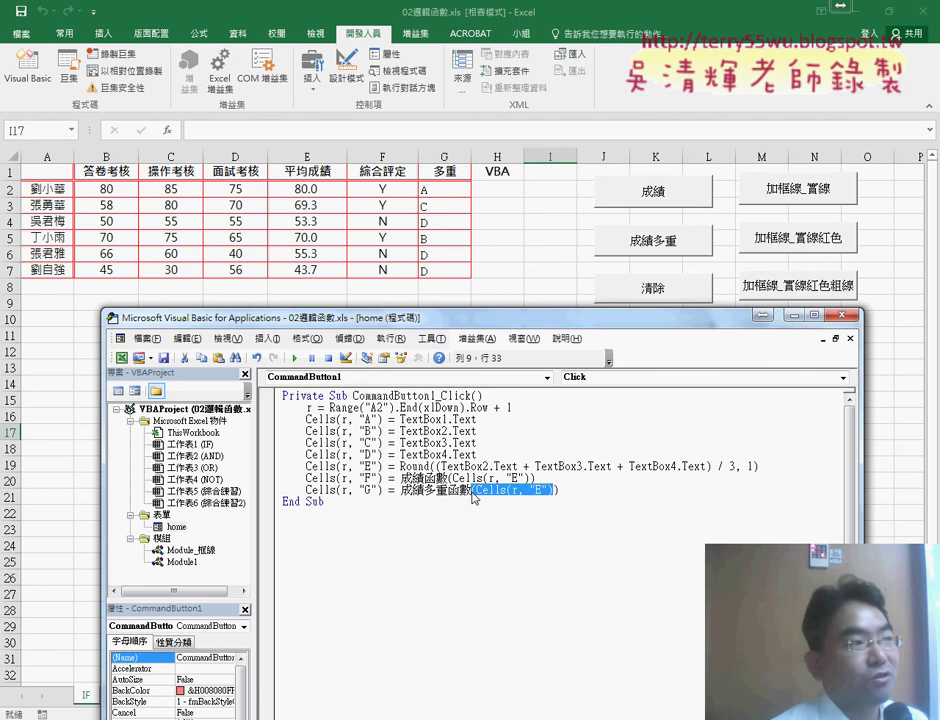
- Add a blank line after the D line and set a breakpoint on the r = Range line
left_click(333, 419)
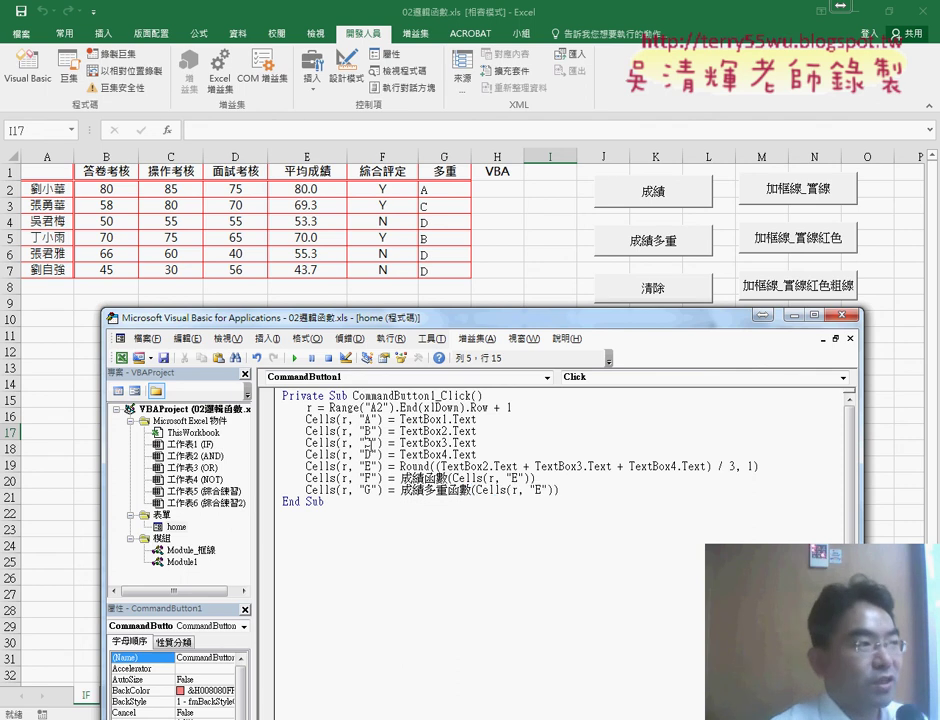
left_click(494, 455)
key("Return")
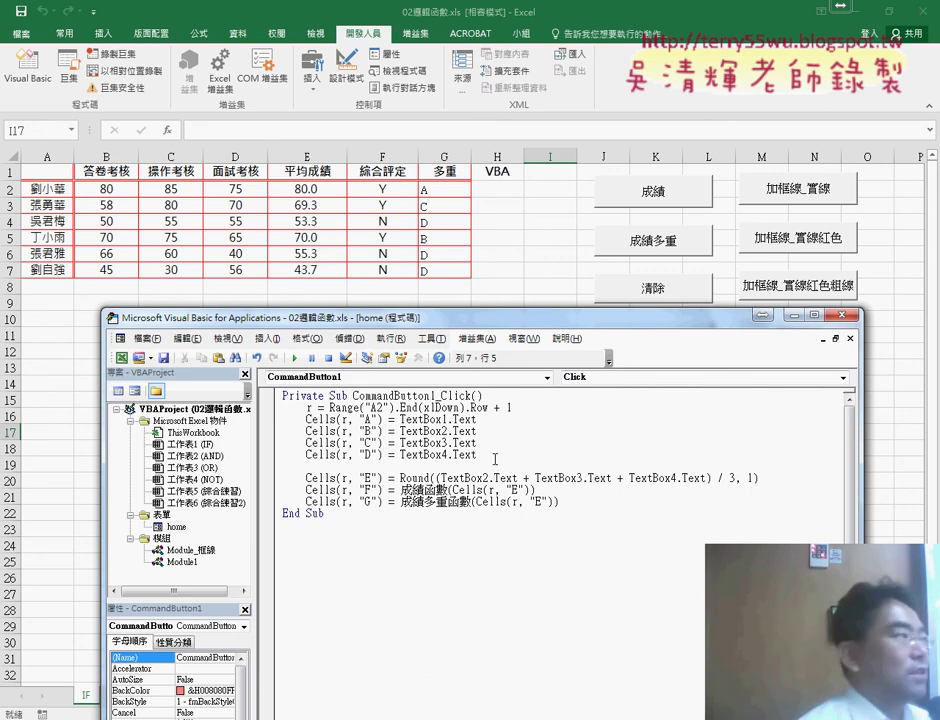
left_click(455, 506)
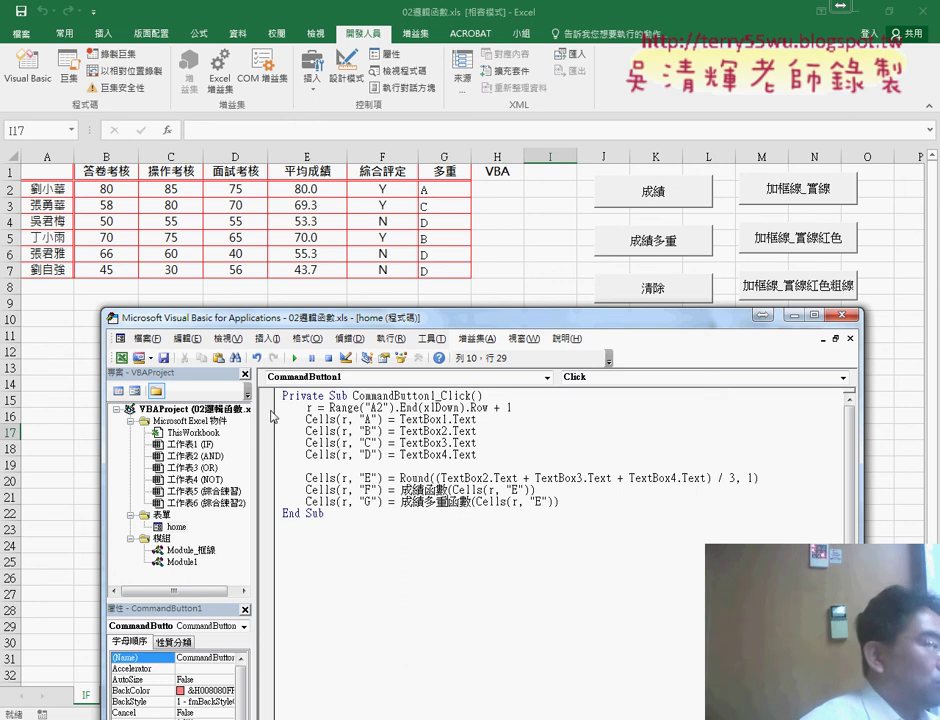
left_click(268, 408)
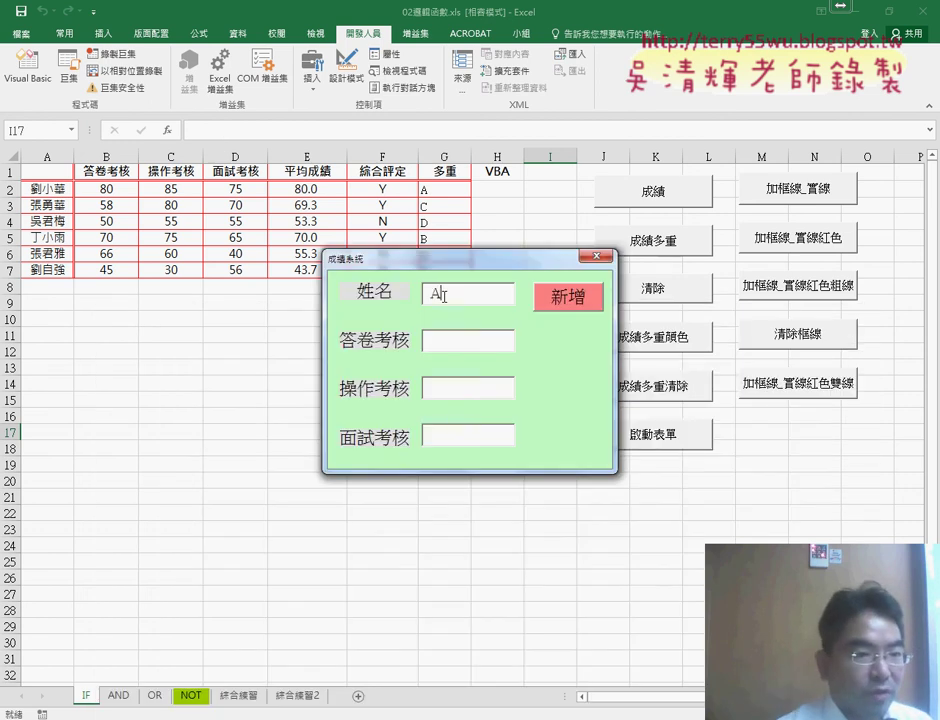
- Enter AAA, 56, 85 and 96 in the 成績系統 form and submit it with 新增
type("AA")
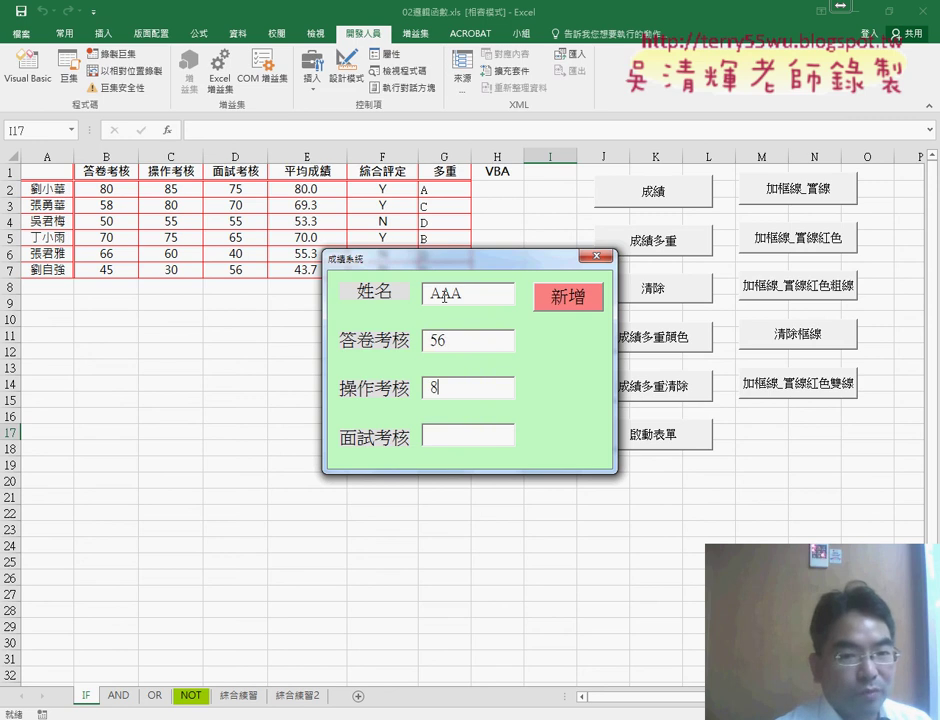
type("5")
key("Tab")
type("96")
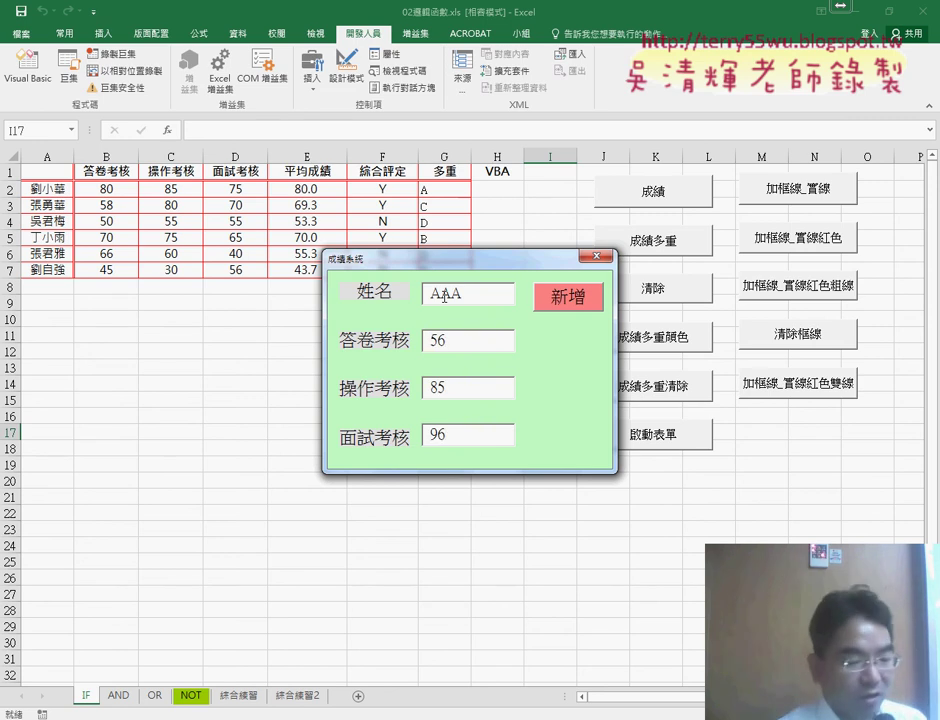
key("Tab")
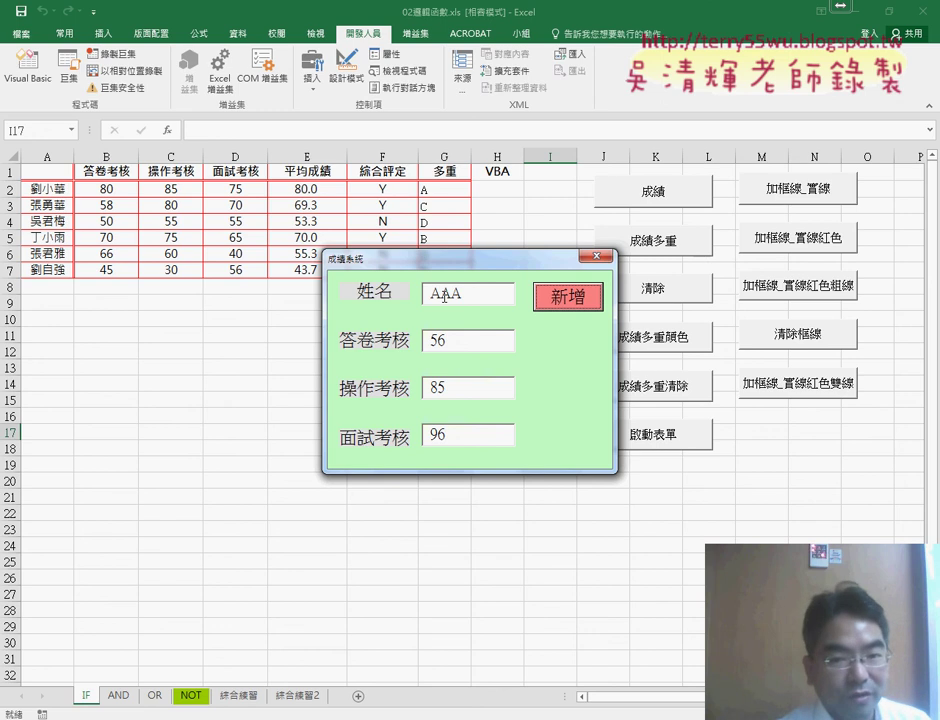
left_click(569, 300)
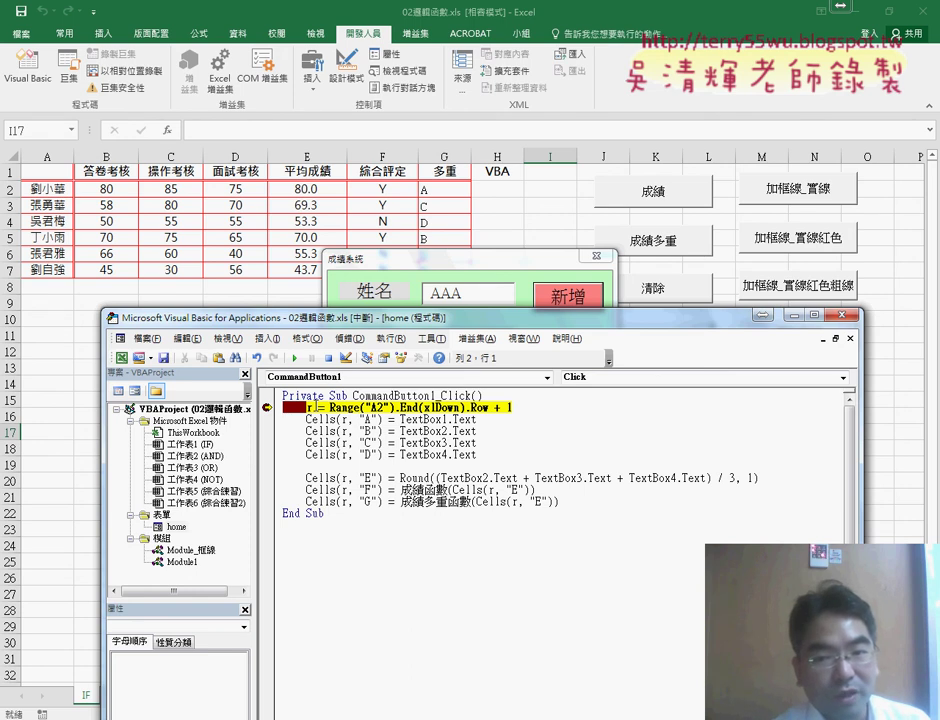
- Step past the r = Range line with F8 and confirm r evaluates to 8
key("F8")
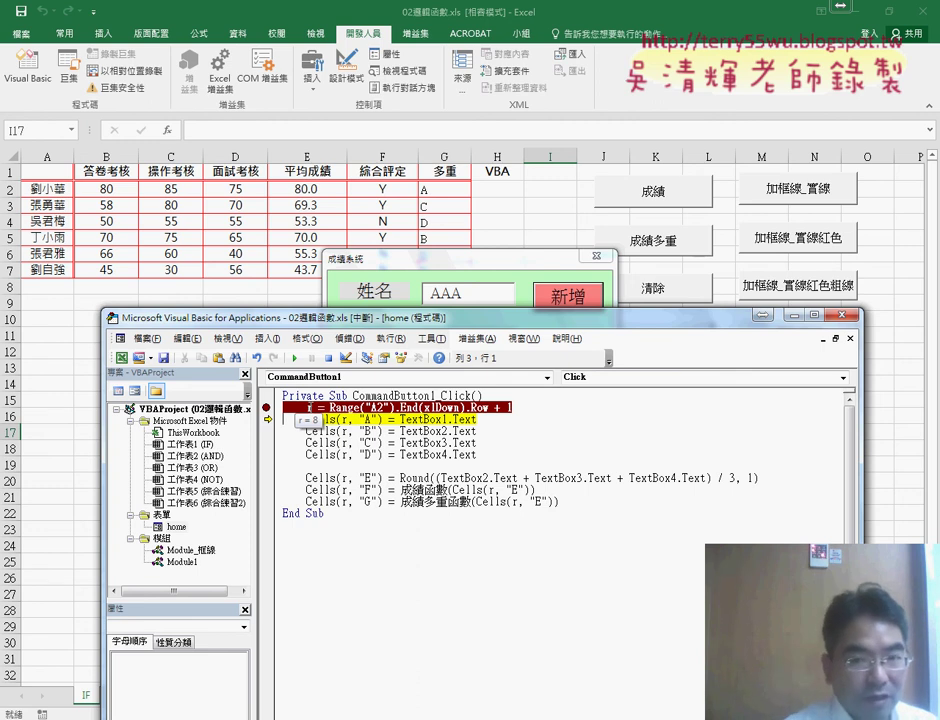
left_click(10, 270)
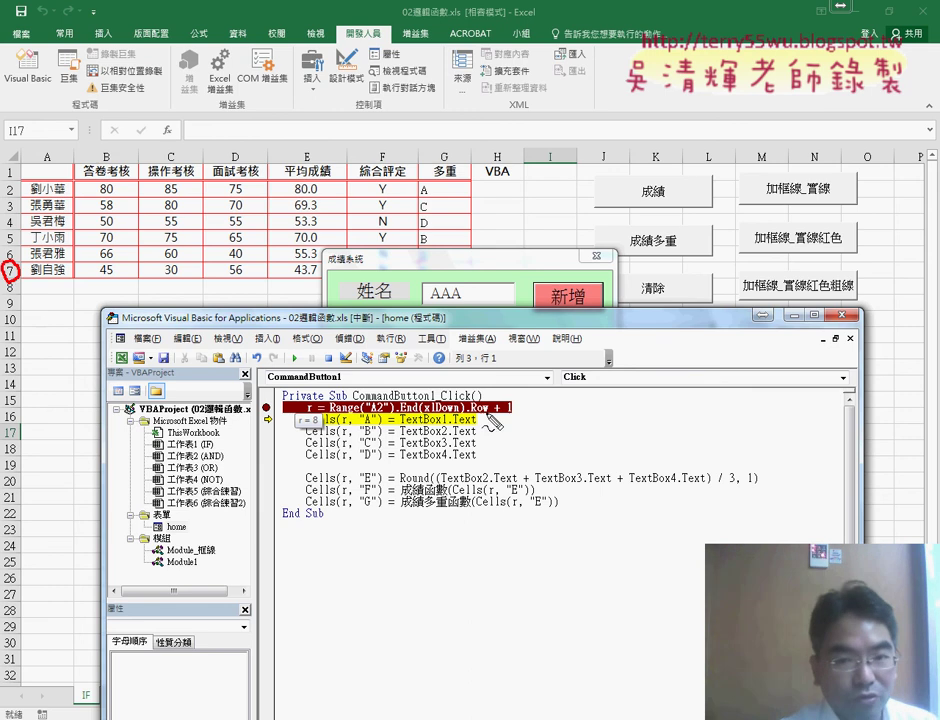
left_click_drag(472, 414, 512, 419)
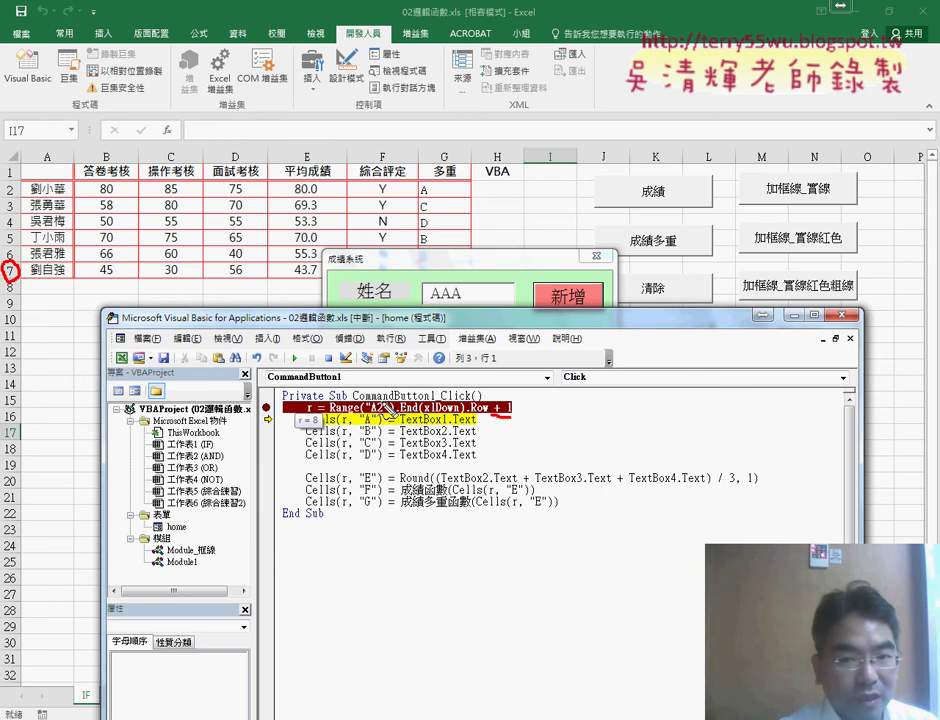
left_click_drag(380, 388, 332, 406)
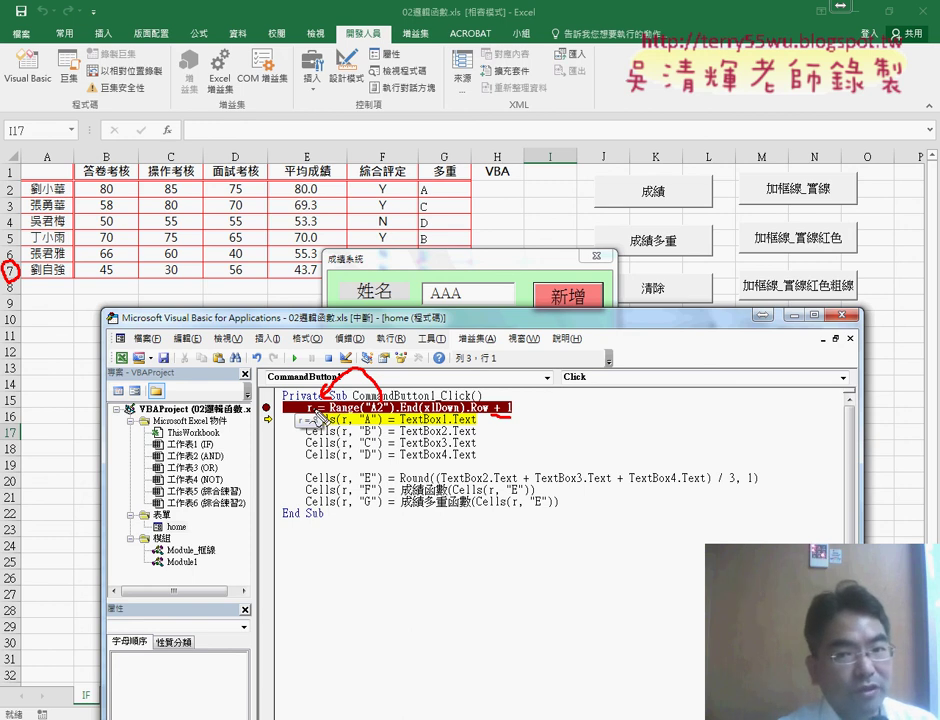
key("Escape")
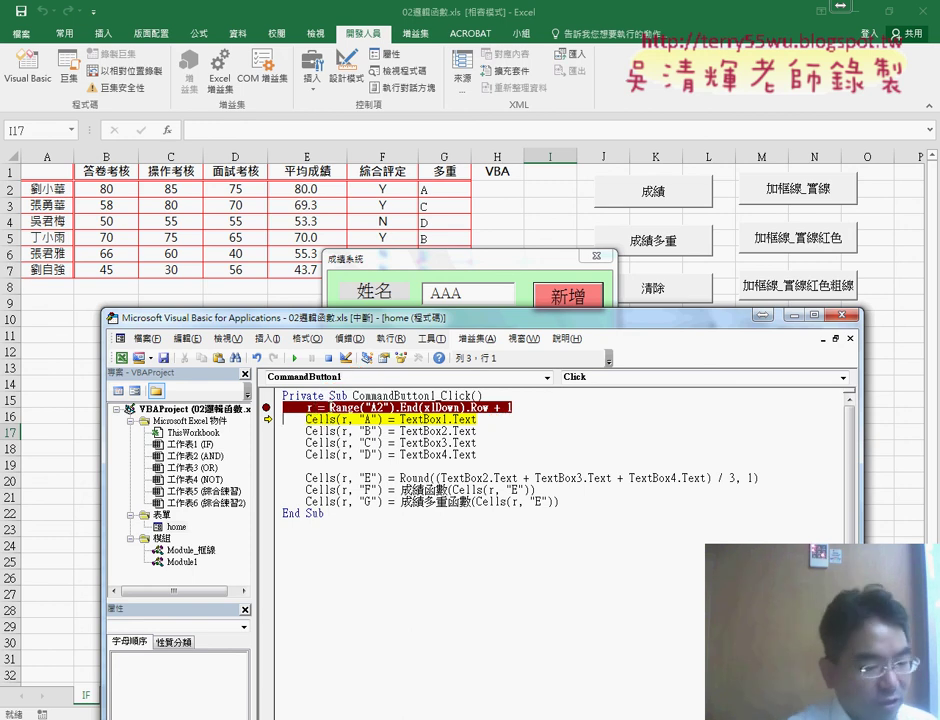
left_click_drag(330, 317, 353, 373)
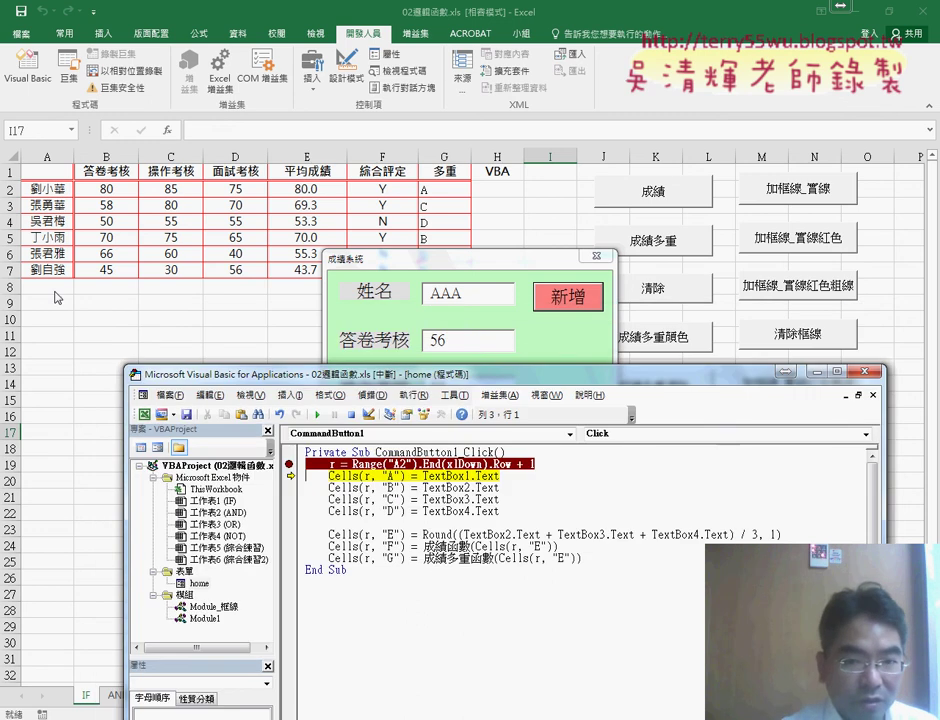
- Step through the Cells lines, writing AAA, 56, 85, 96 to row 8 and 189532 to E8
key("F8")
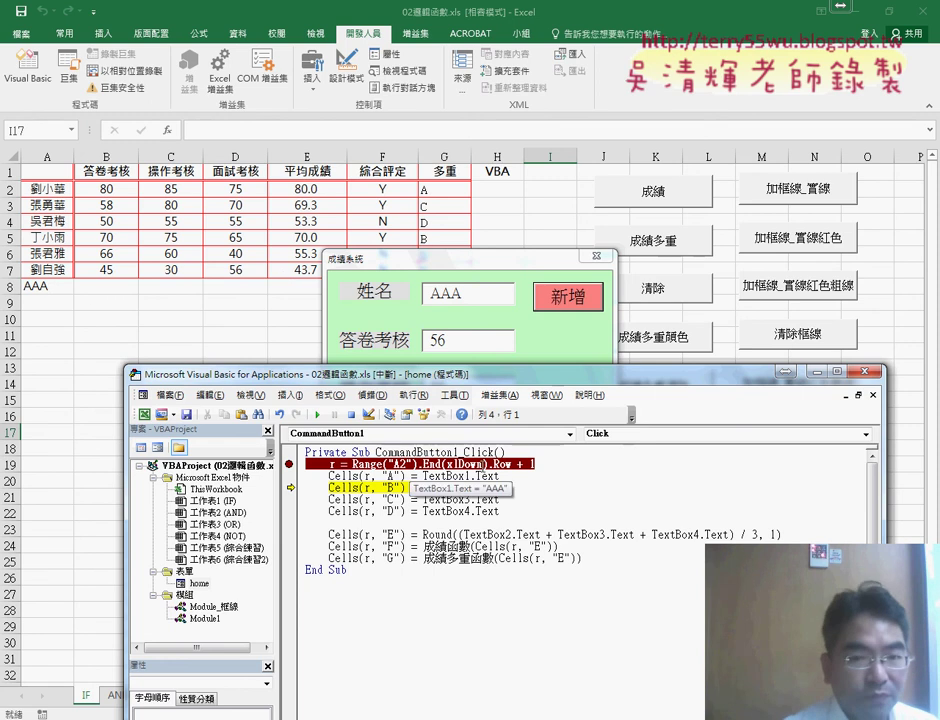
key("F8")
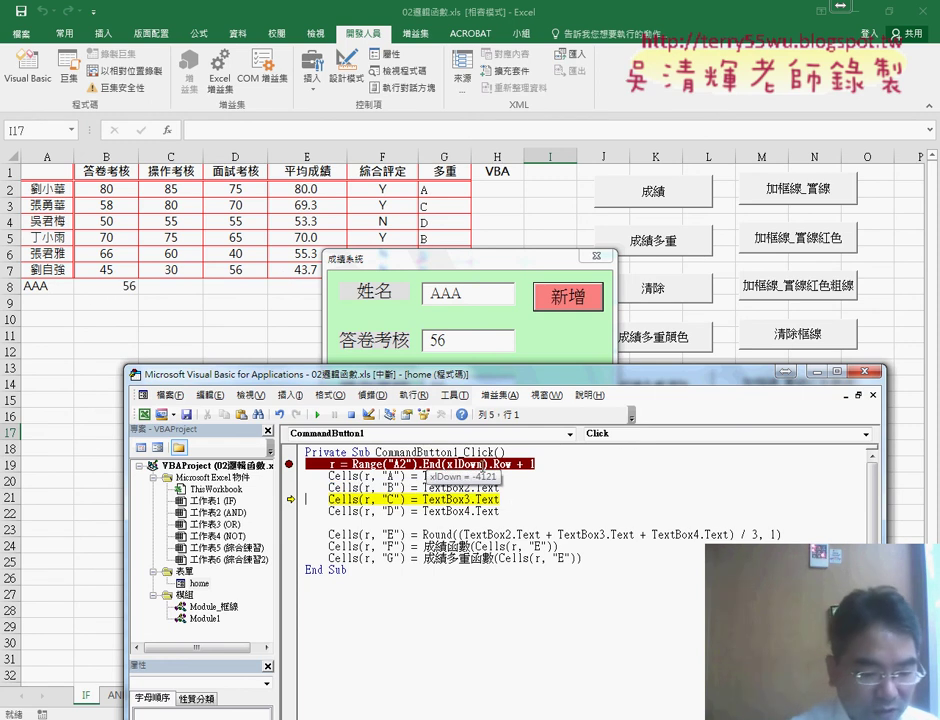
key("F8")
key("F8")
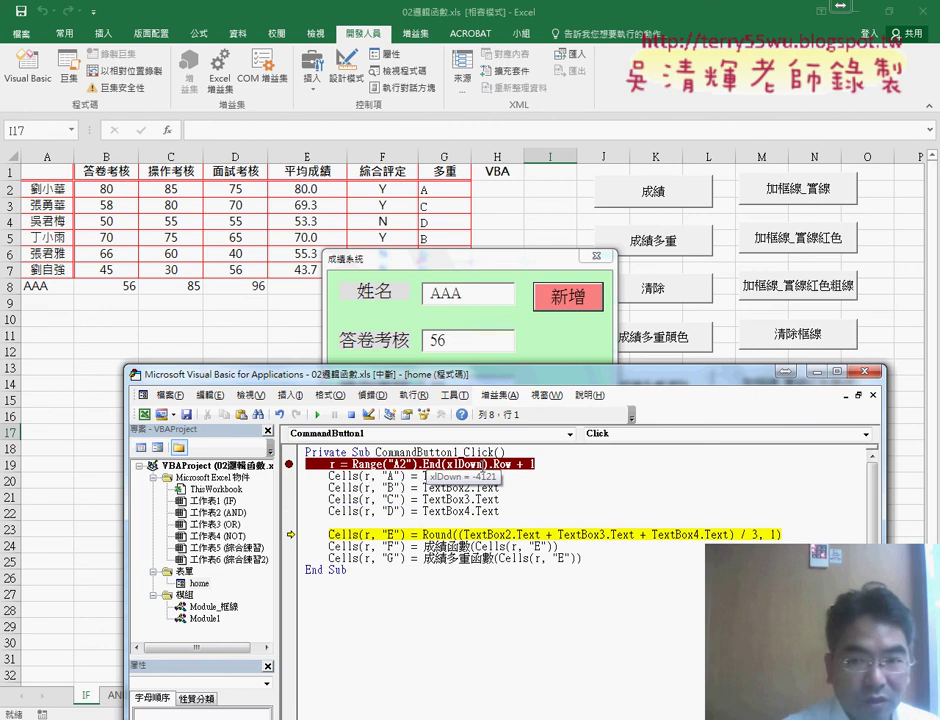
mouse_move(465, 383)
left_mouse_down()
mouse_move(501, 483)
mouse_move(410, 325)
left_mouse_up()
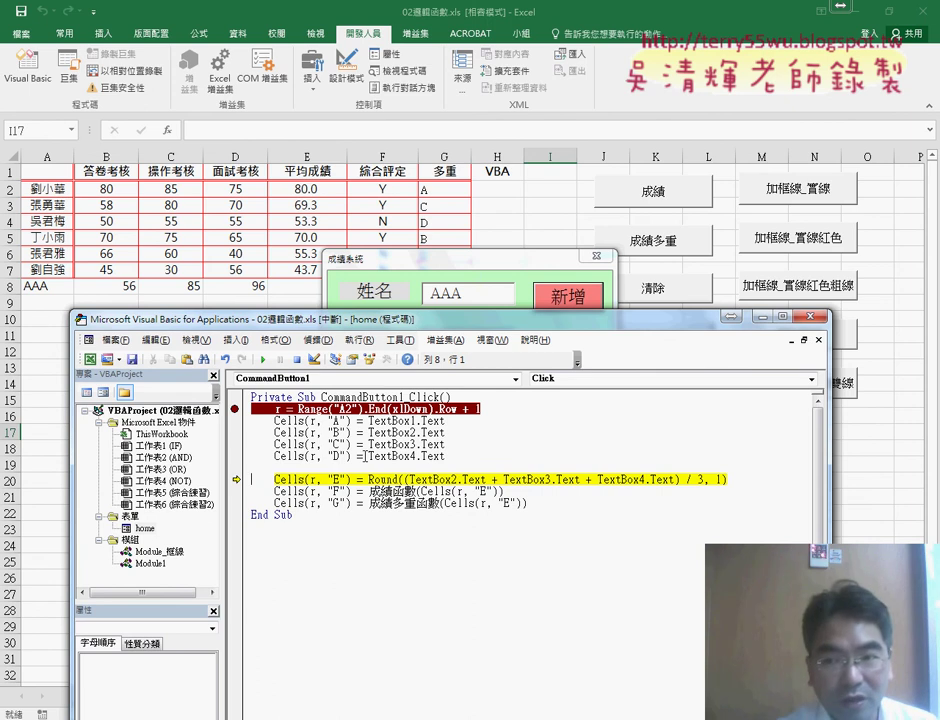
key("F8")
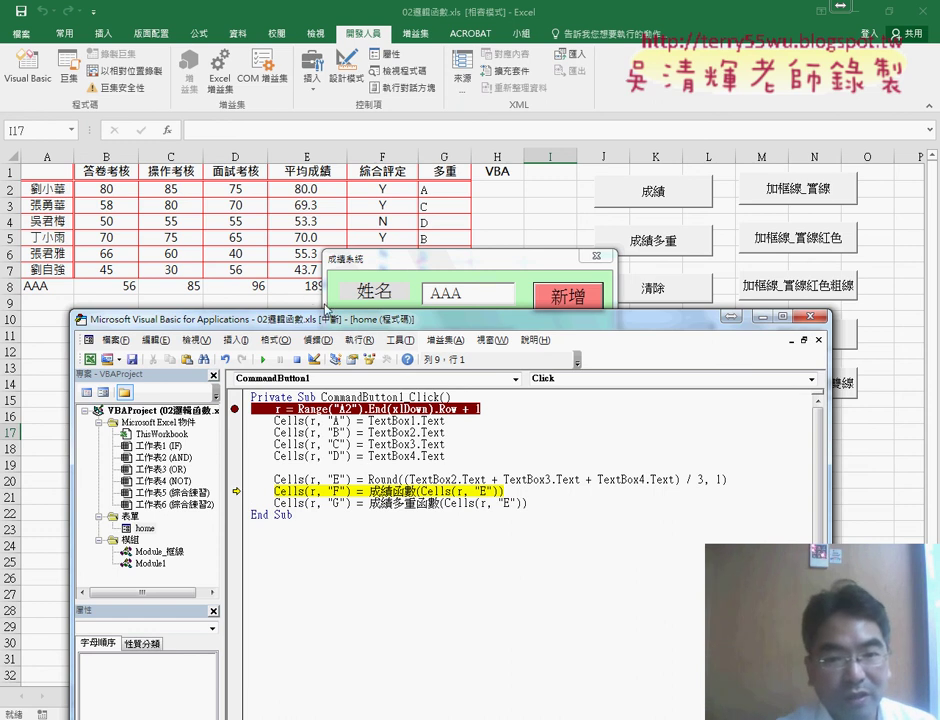
left_click_drag(378, 262, 460, 273)
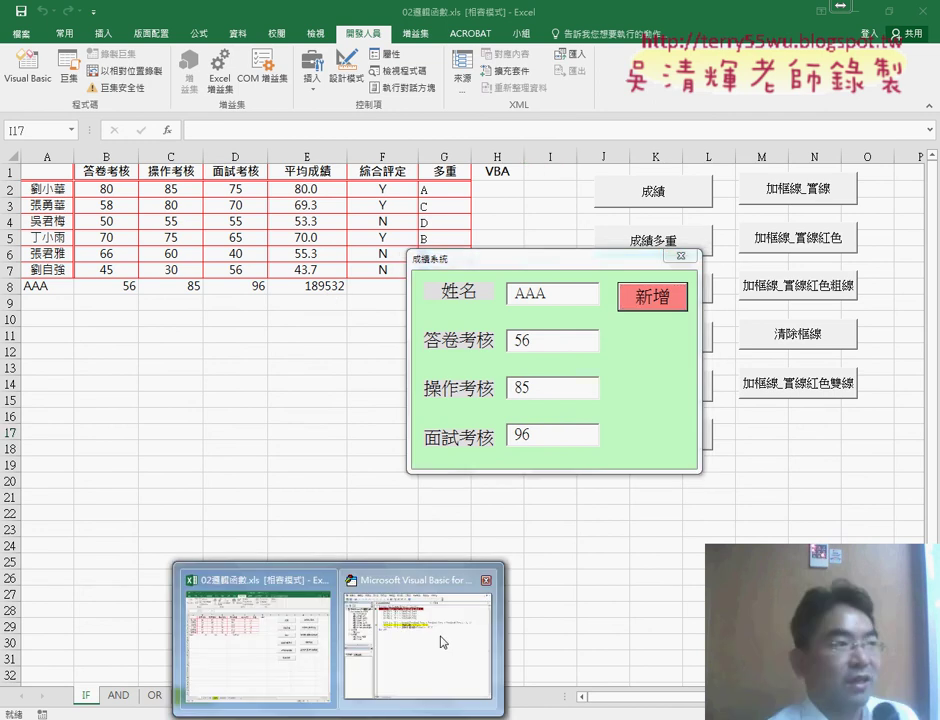
- Inspect TextBox2.Text (56) and the summed scores, which join as text into 568596
left_click(412, 628)
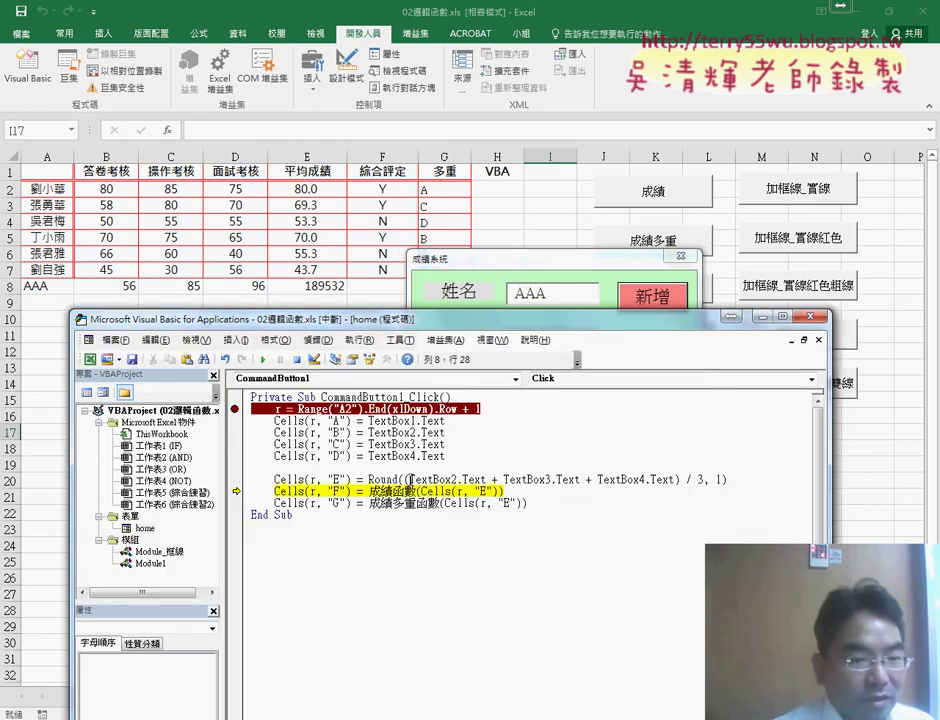
left_click_drag(411, 480, 487, 480)
mouse_move(496, 320)
left_mouse_down()
mouse_move(502, 425)
mouse_move(501, 414)
mouse_move(522, 479)
left_mouse_up()
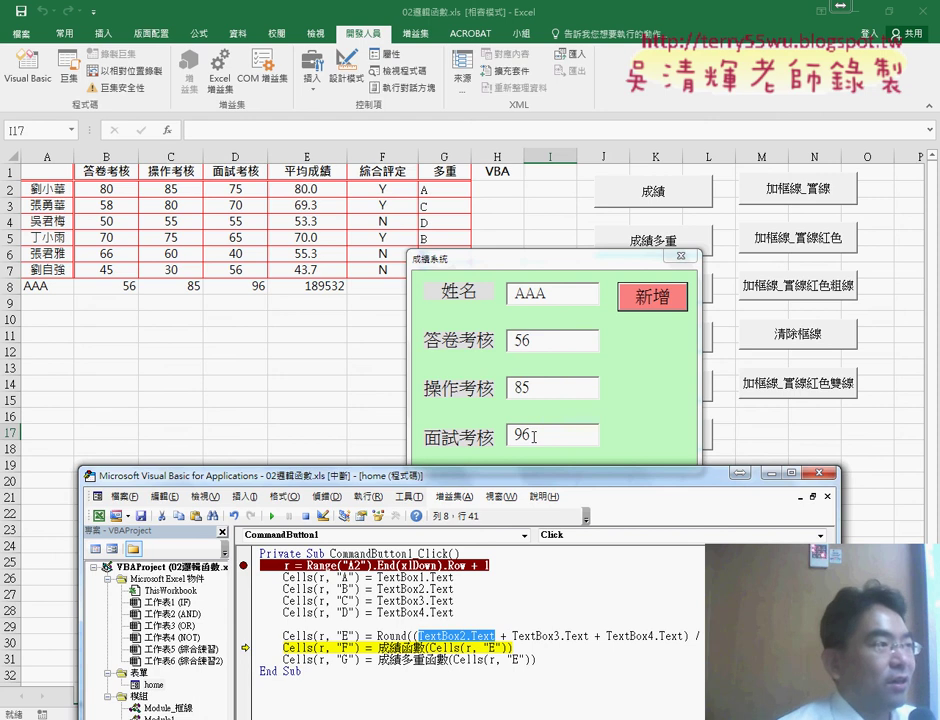
left_click_drag(506, 485, 494, 150)
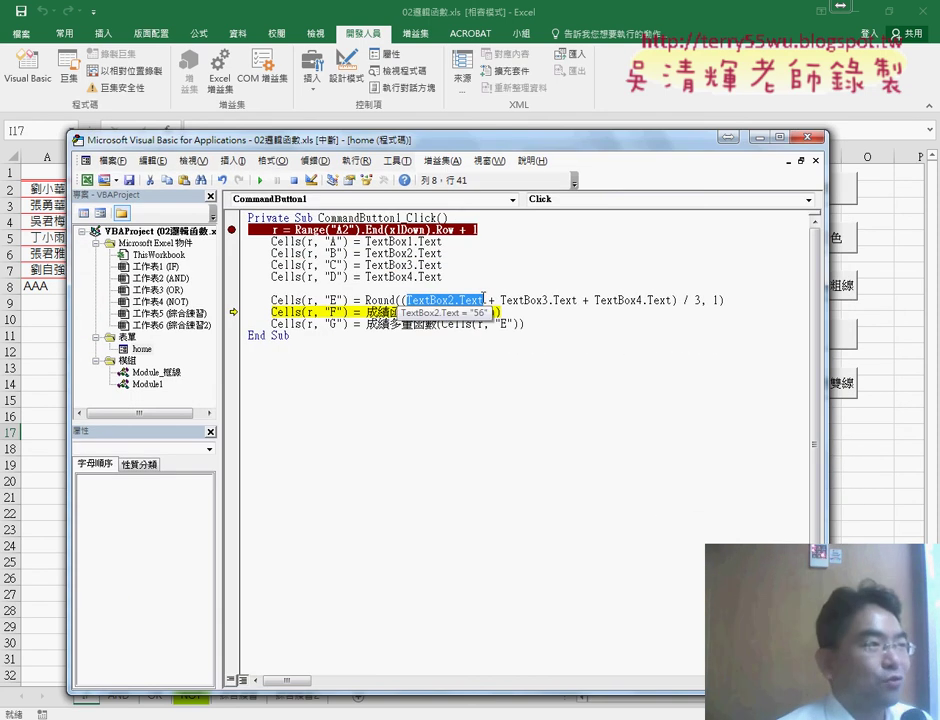
left_click(406, 300)
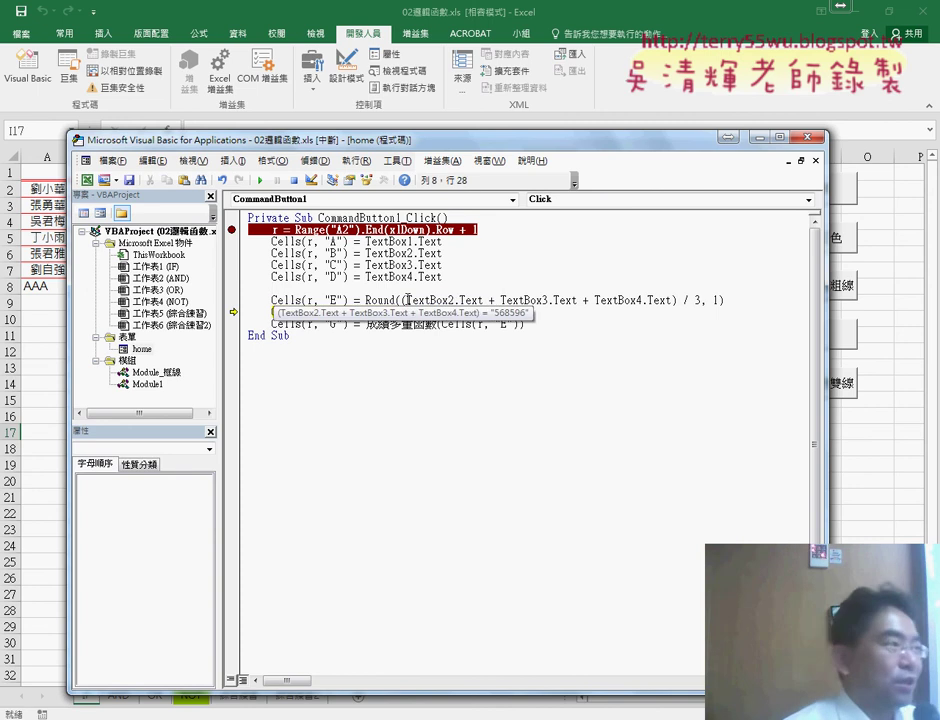
left_click_drag(406, 300, 484, 300)
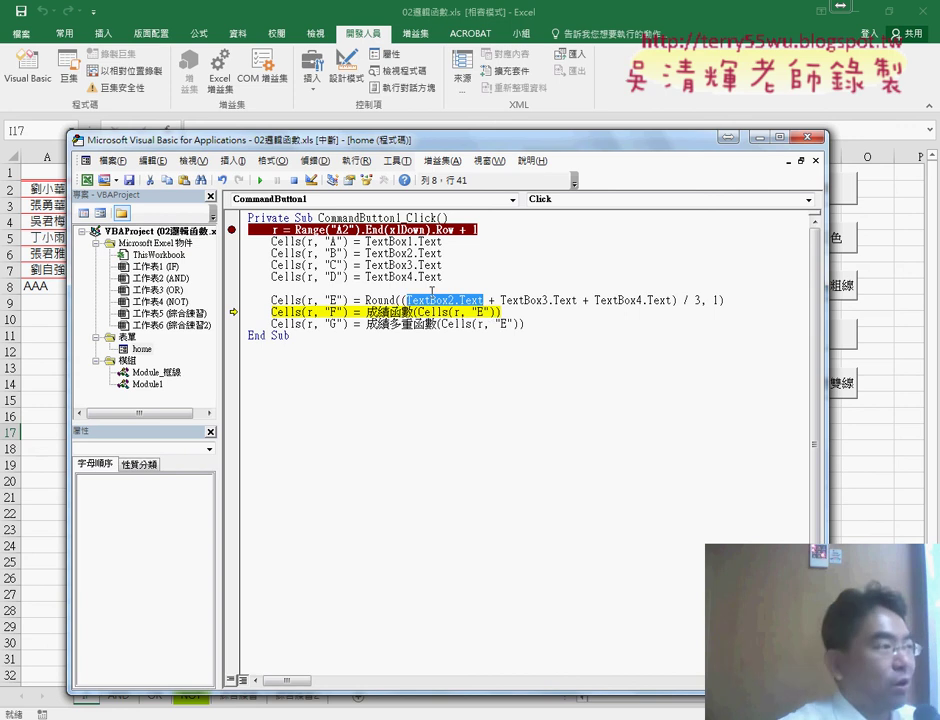
left_click(407, 301)
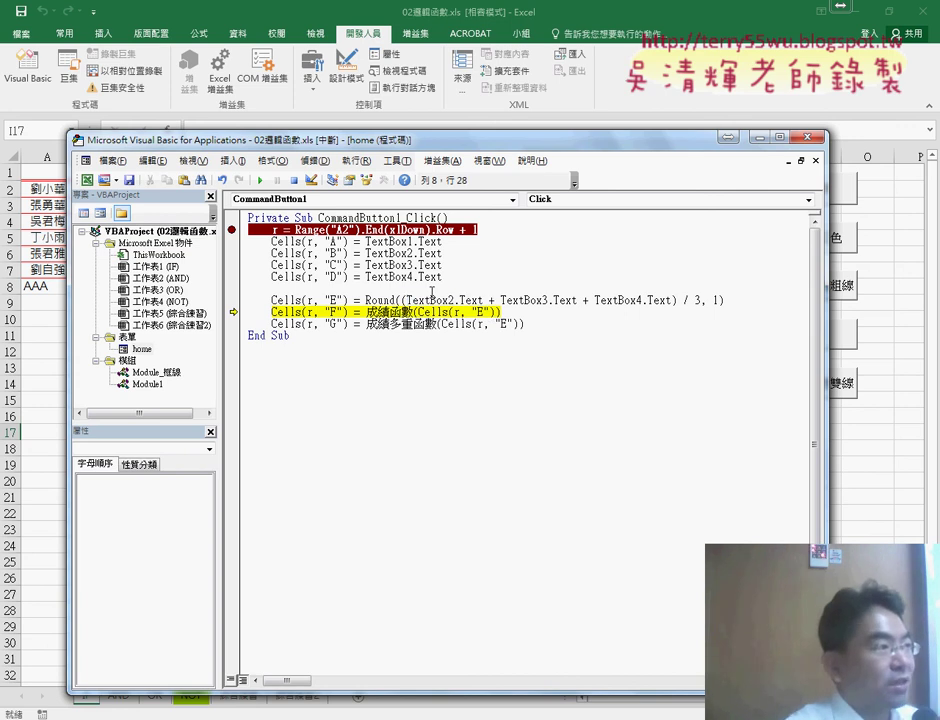
- Wrap TextBox2.Text in CInt, briefly trying CDbl before reverting to CInt
type("c")
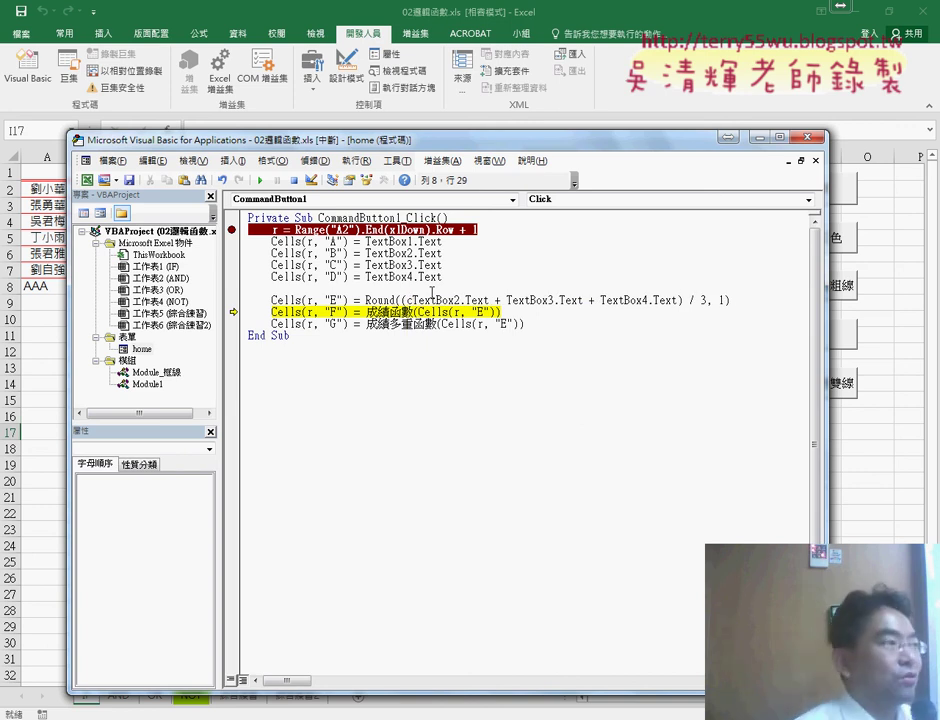
type("int")
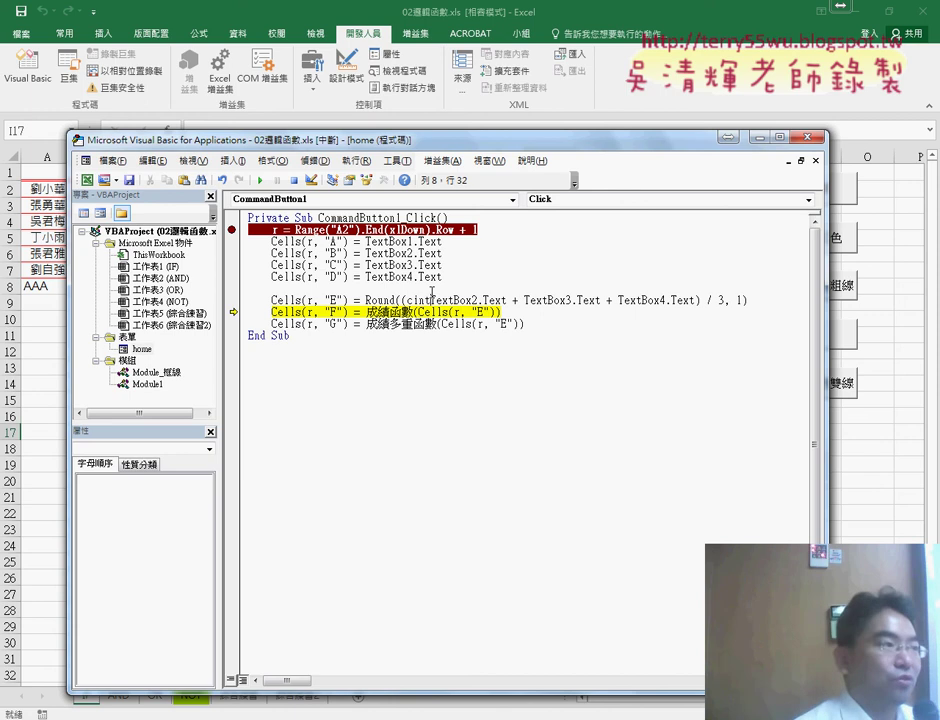
type("(")
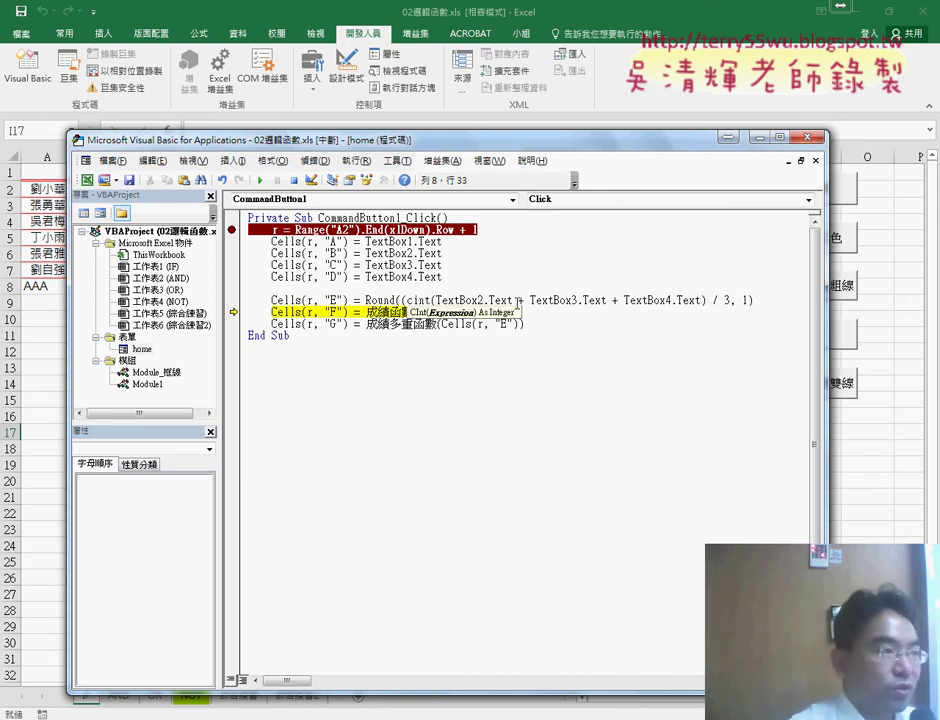
left_click(516, 300)
type(")")
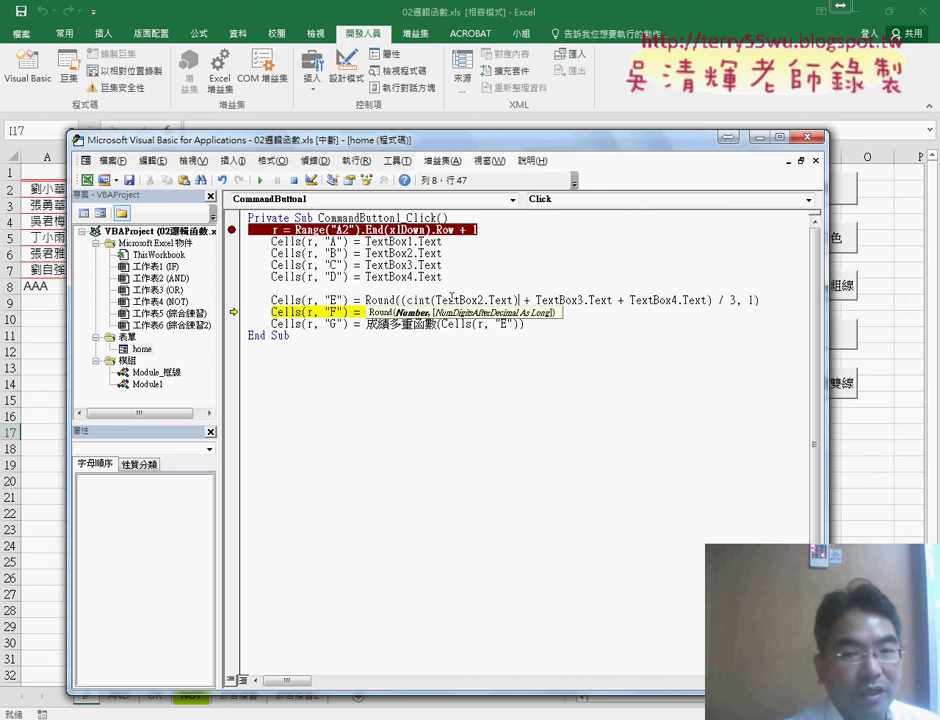
left_click_drag(418, 300, 430, 300)
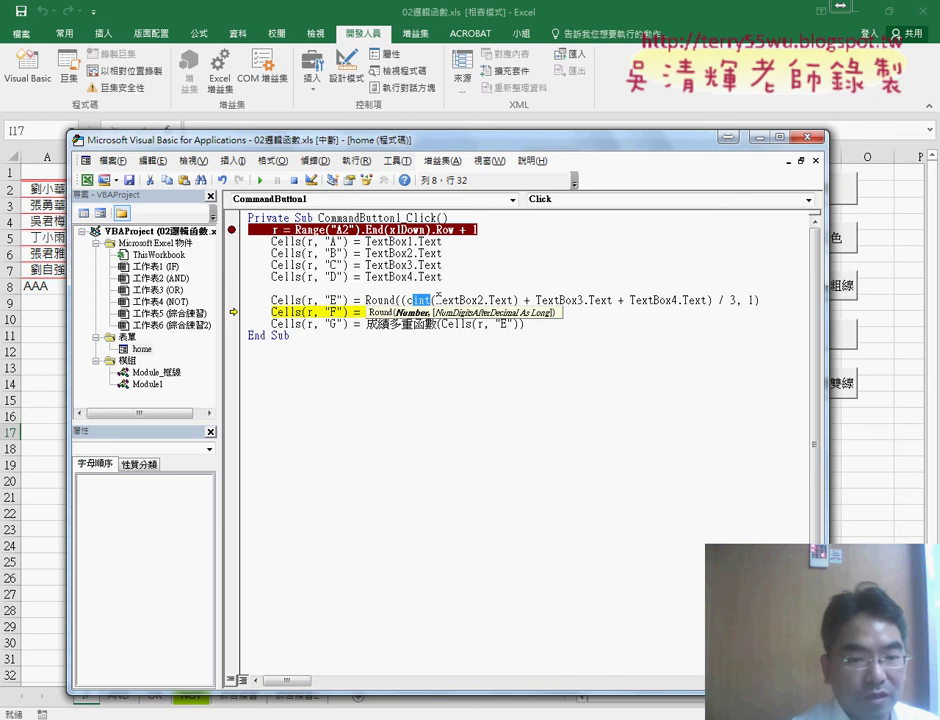
type("db")
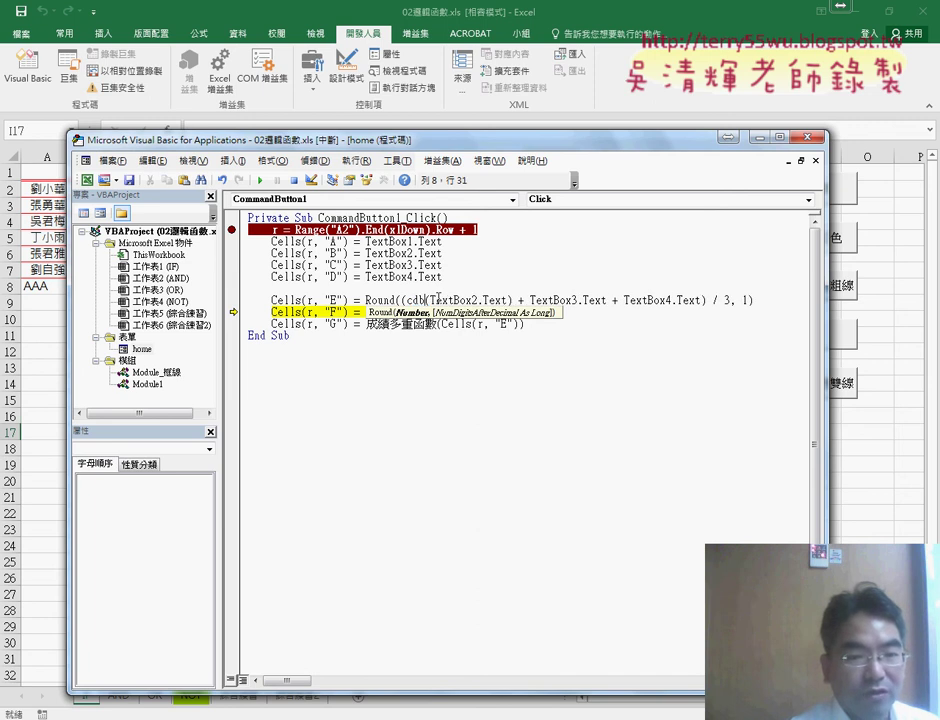
type("l")
left_click(447, 382)
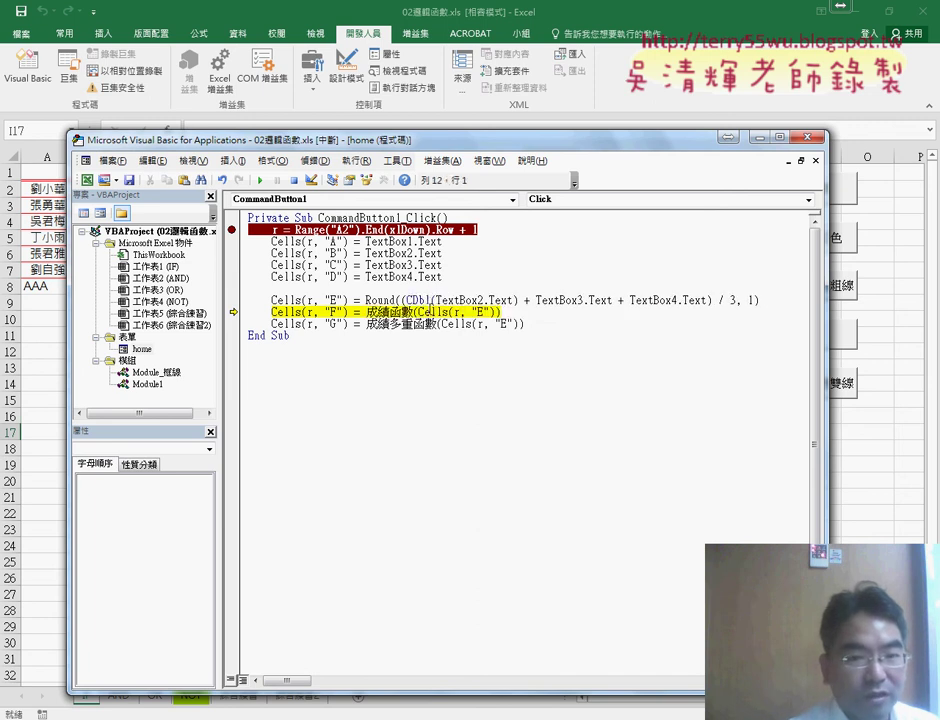
left_click_drag(431, 300, 415, 300)
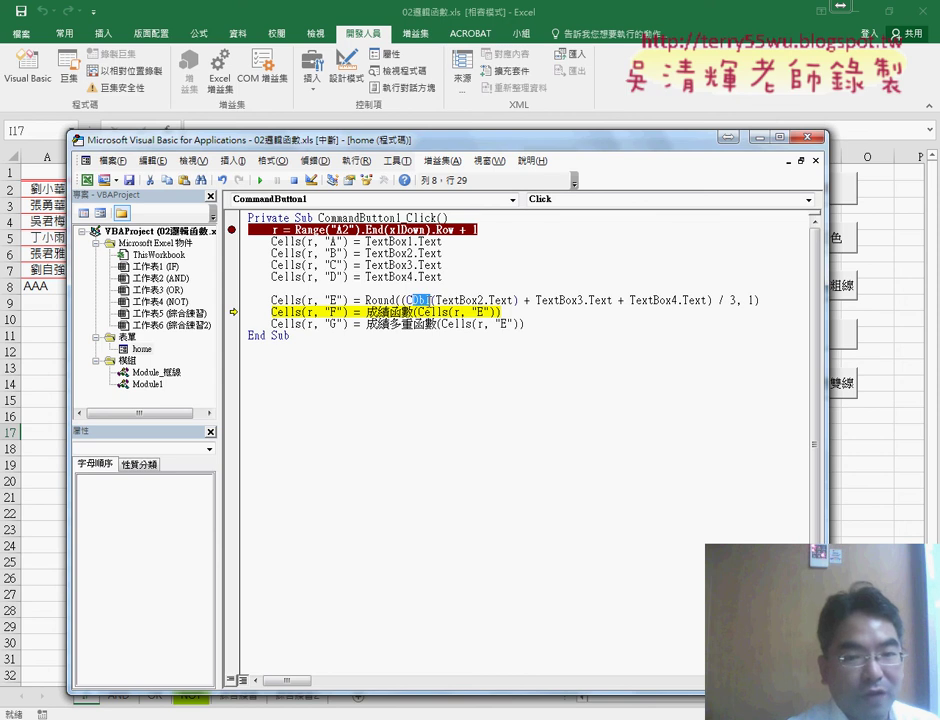
type("in")
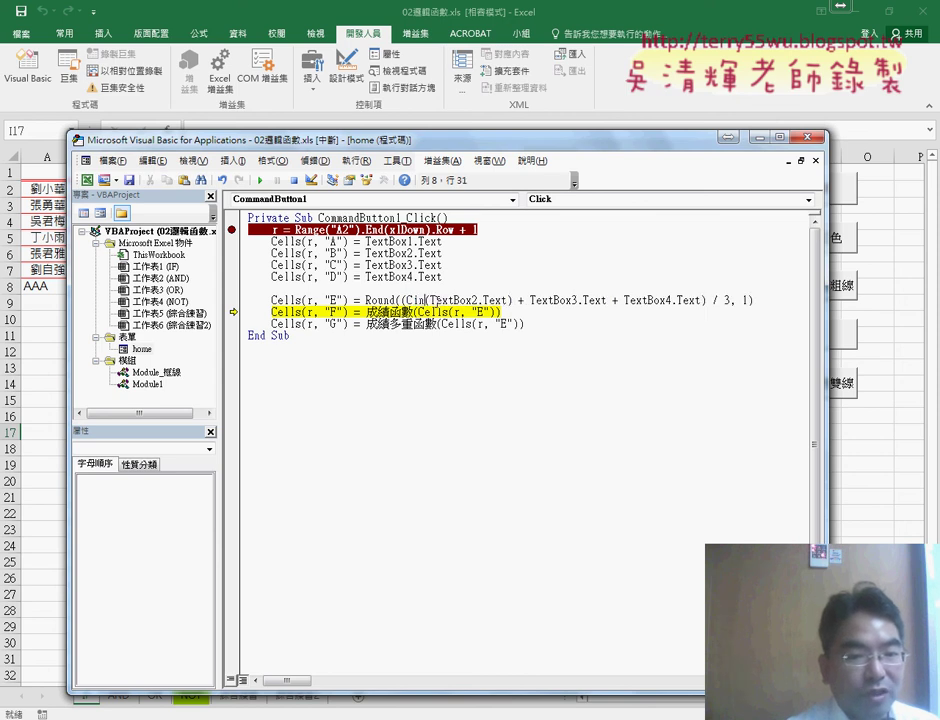
type("t")
- Wrap TextBox3.Text and TextBox4.Text in CInt too and commit the average line
left_click(536, 300)
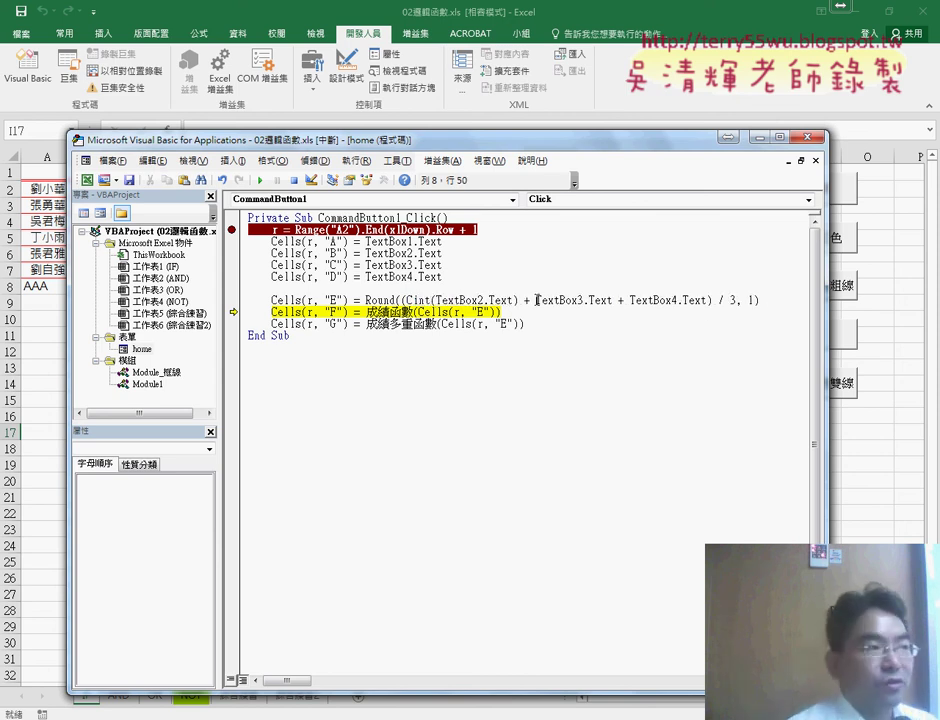
type("cin")
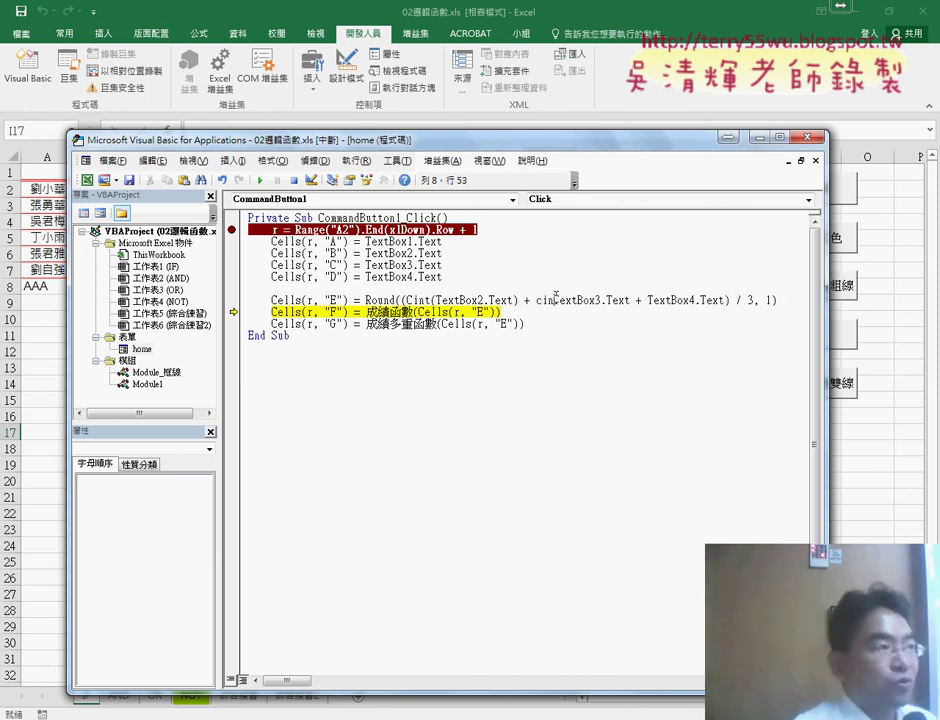
type("t(")
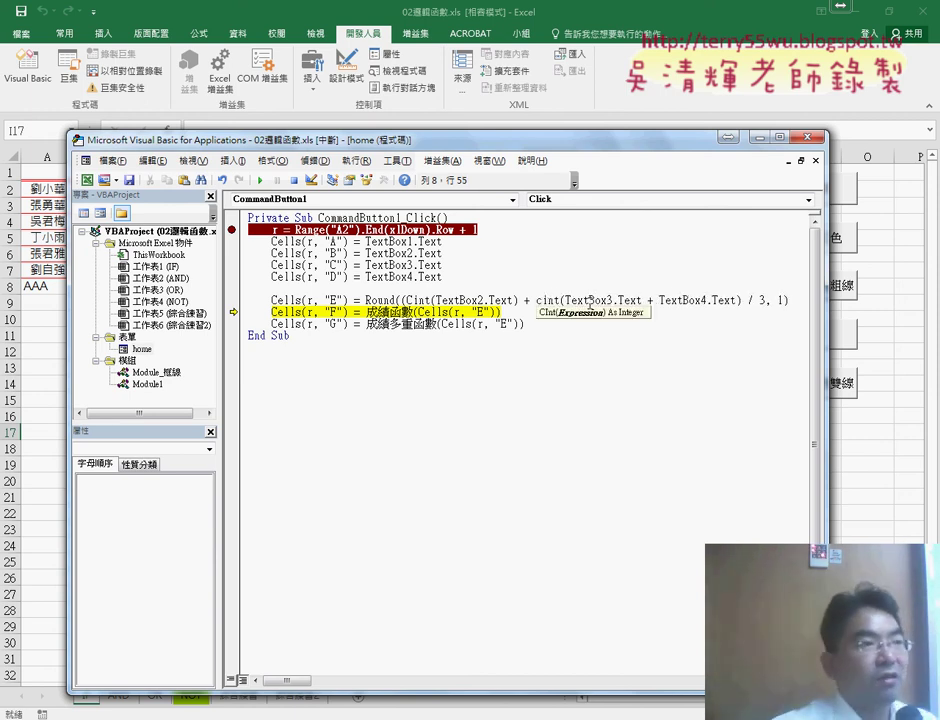
left_click(645, 300)
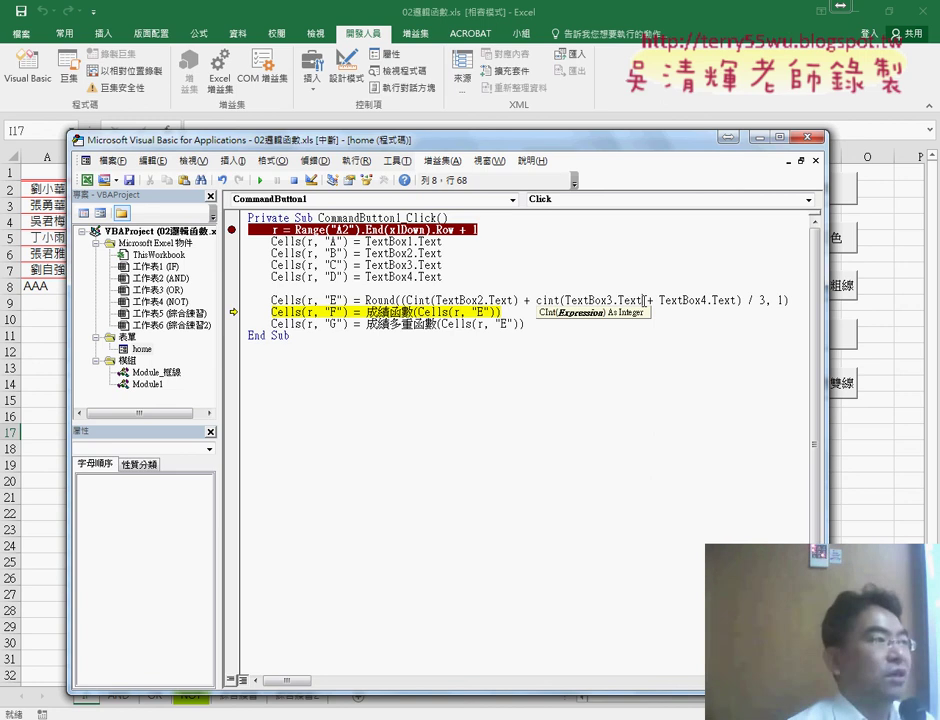
type(")")
left_click(666, 300)
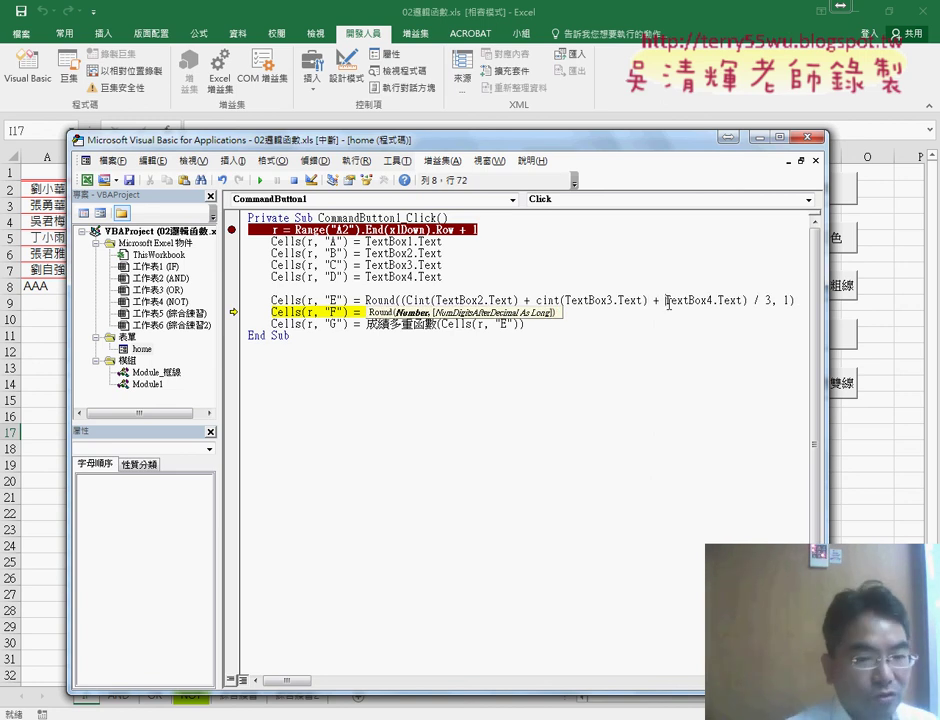
type("cint")
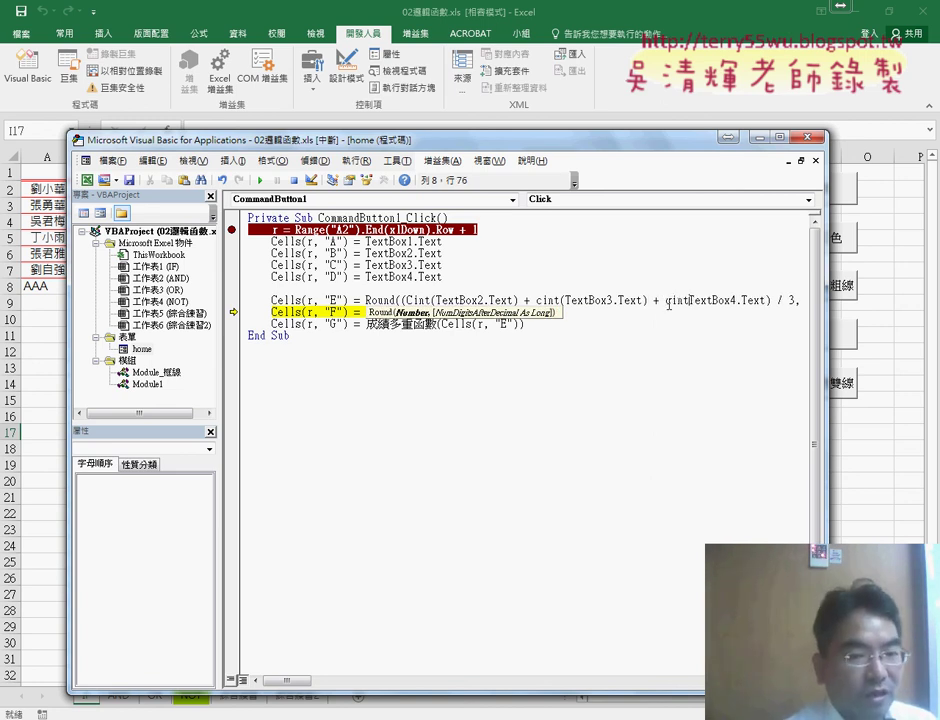
type("(")
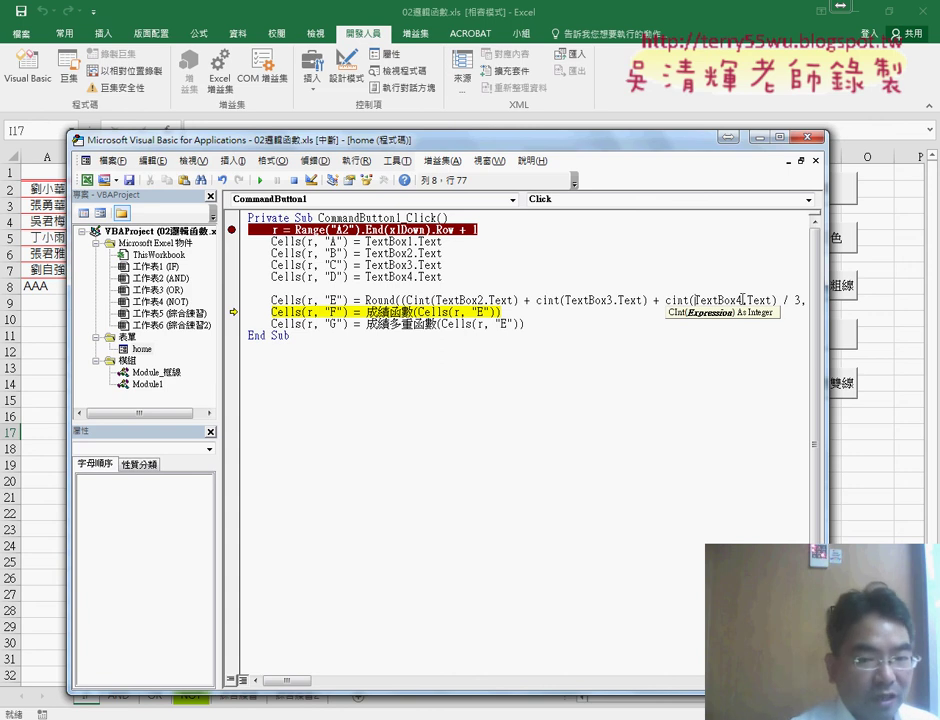
left_click(770, 300)
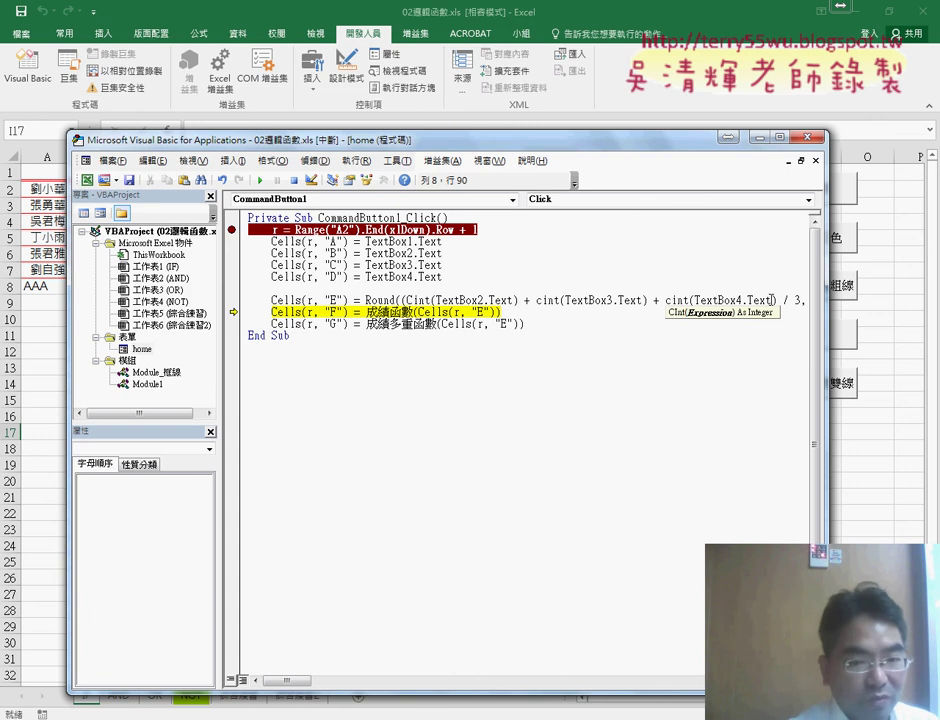
type(")")
left_click(657, 420)
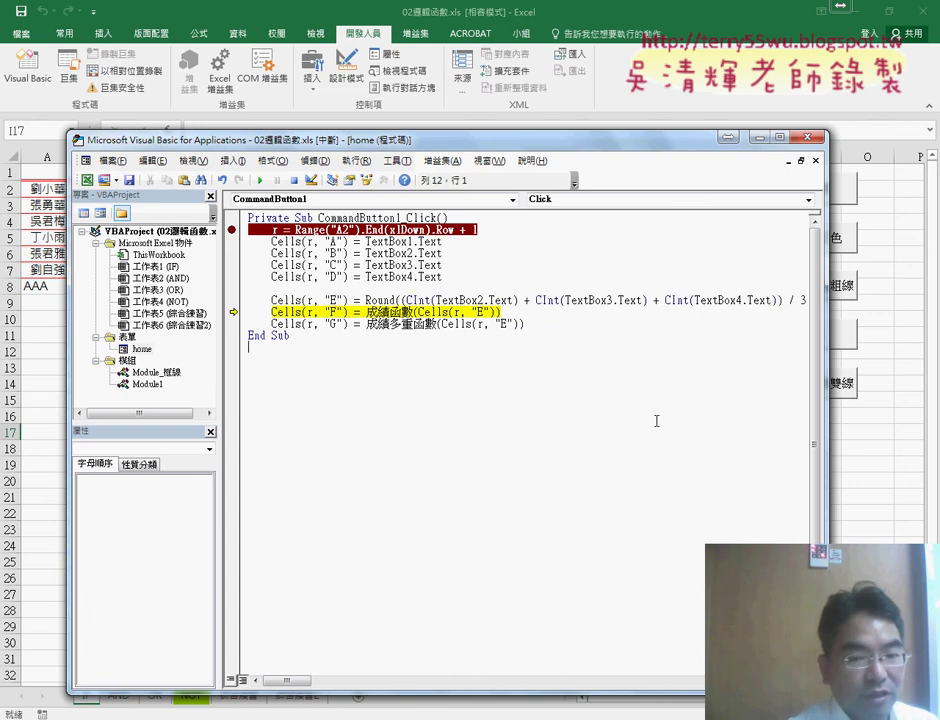
left_click_drag(494, 150, 490, 296)
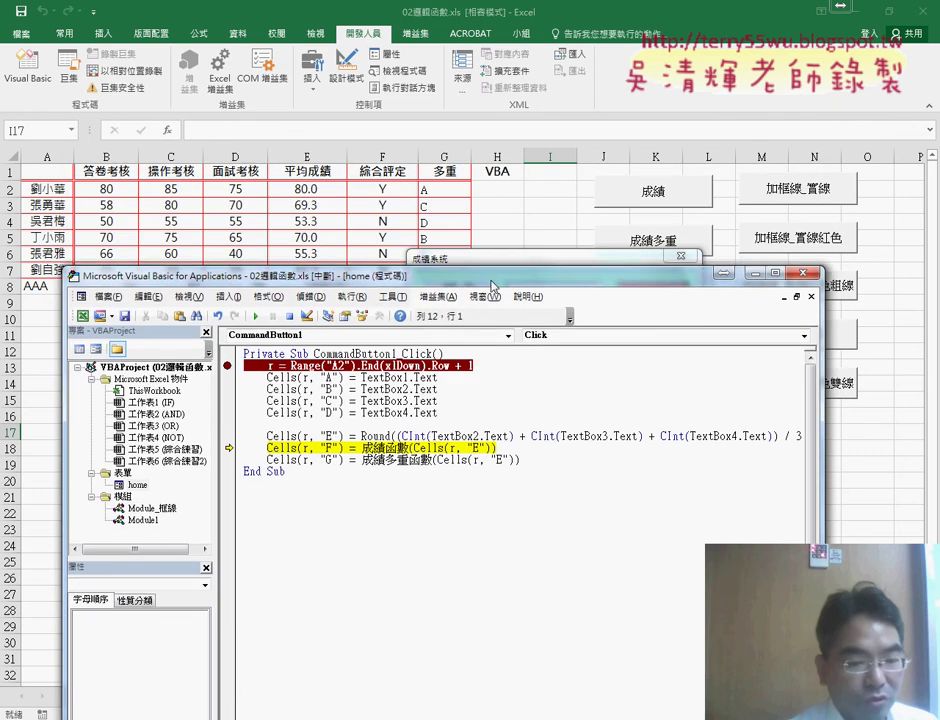
- Check the CInt(TextBox2.Text) value and make the Cells(r, "E") average line the next statement
left_click(404, 441)
double_click(404, 441)
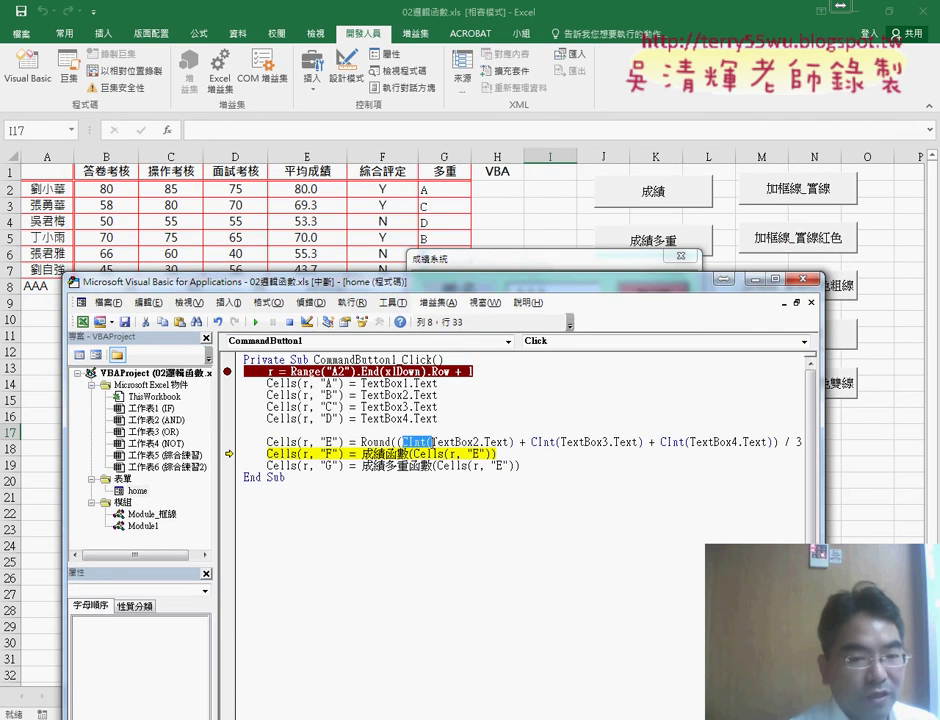
left_click(510, 442, "shift")
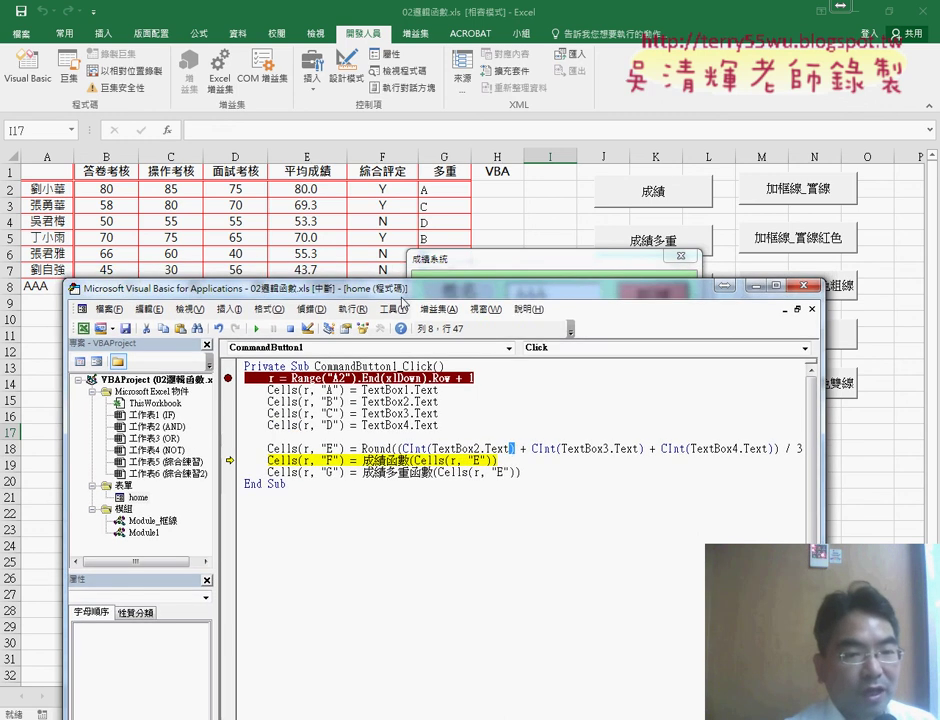
left_click_drag(405, 282, 405, 332)
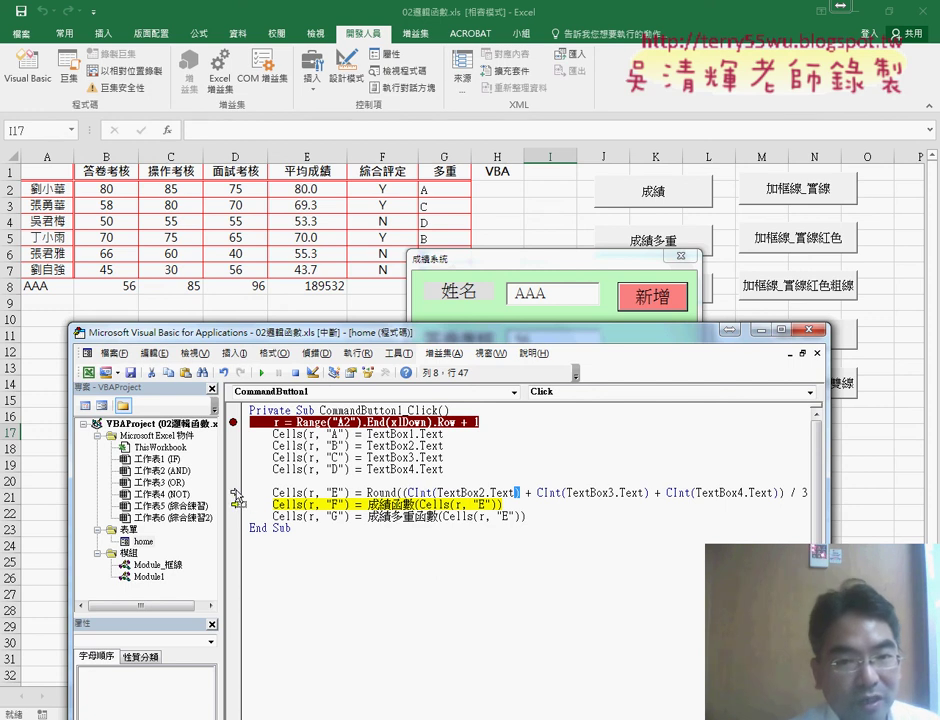
left_click_drag(236, 493, 236, 491)
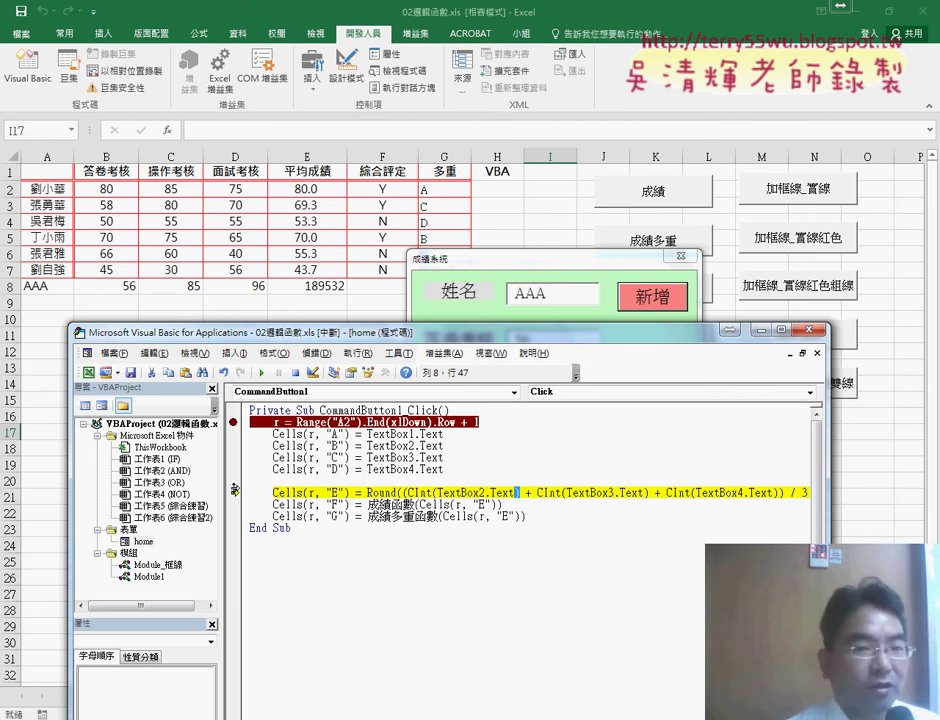
- Rerun the average line so E8 shows 79, then bring the worksheet and 成績系統 form forward
key("F8")
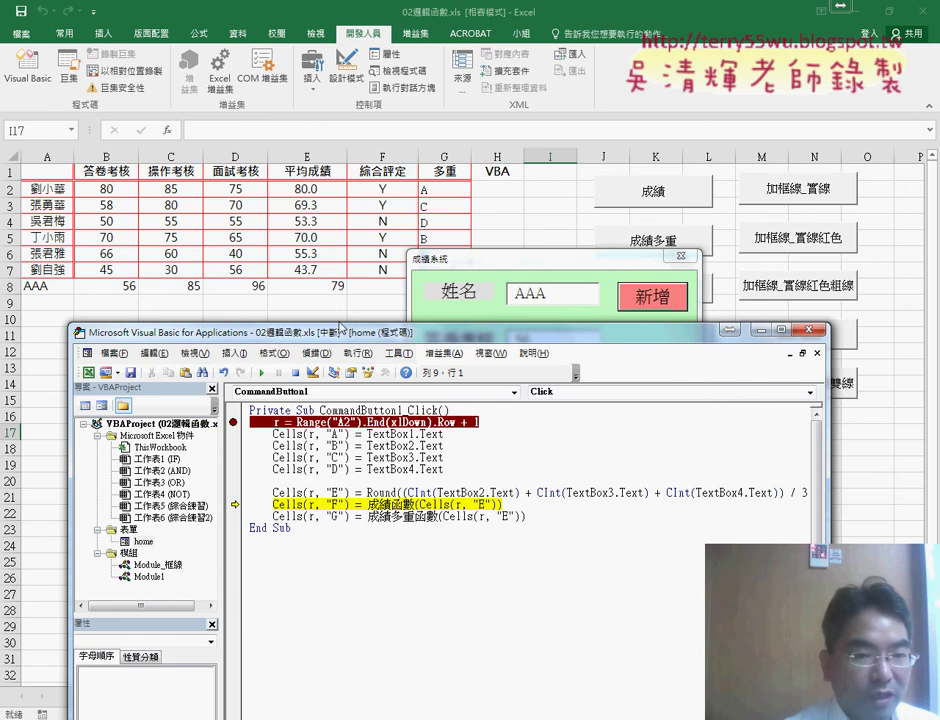
mouse_move(595, 493)
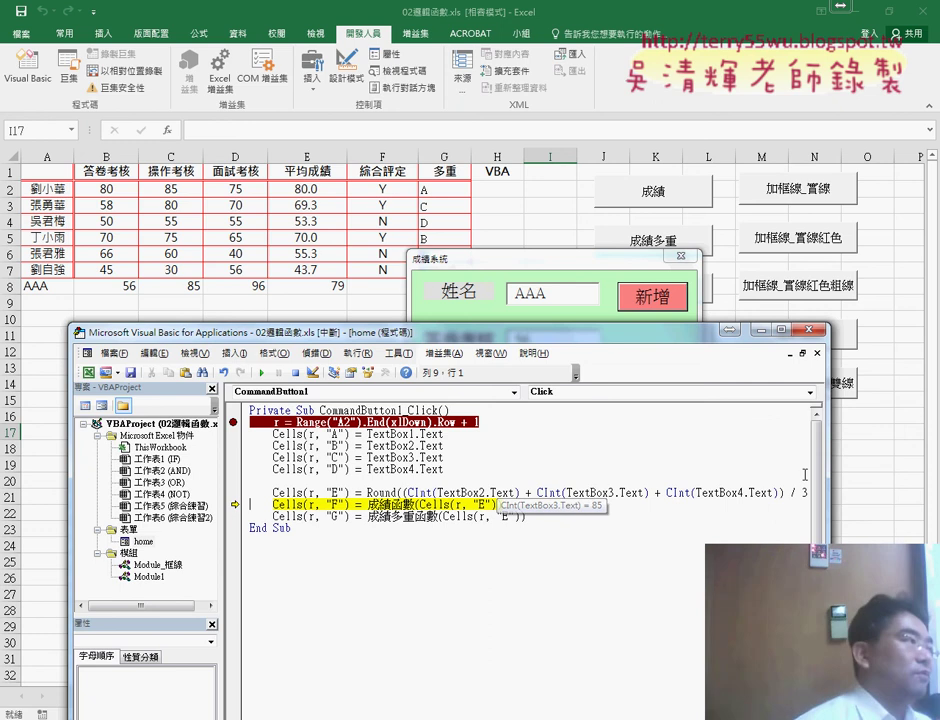
left_click_drag(393, 331, 343, 324)
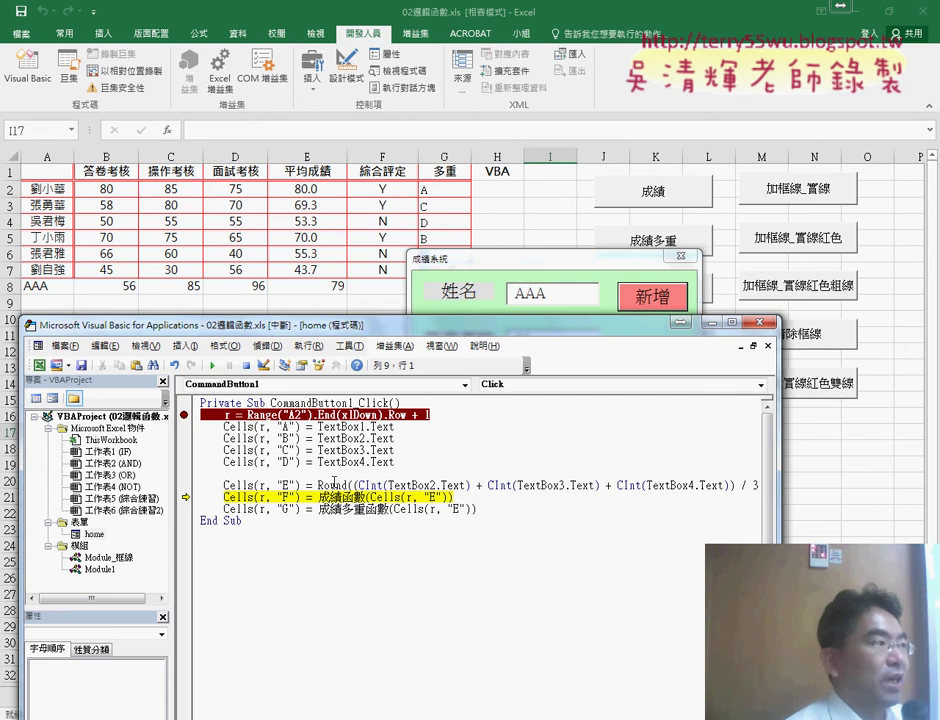
left_click(546, 264)
left_click_drag(546, 264, 575, 264)
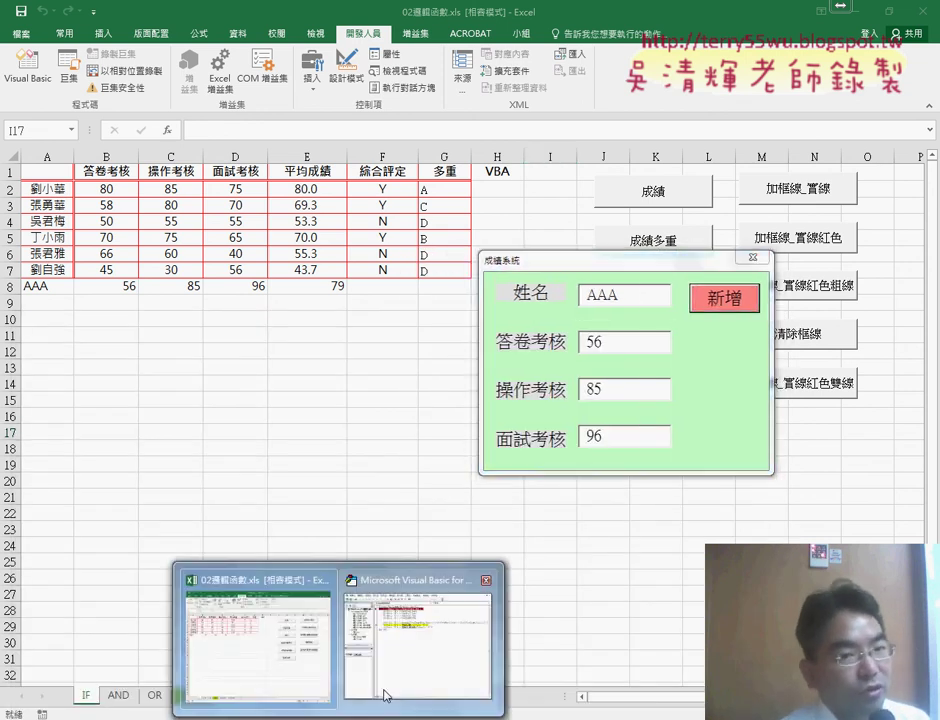
- Step through 成績函數 so F8 receives the grade 合格
left_click(390, 615)
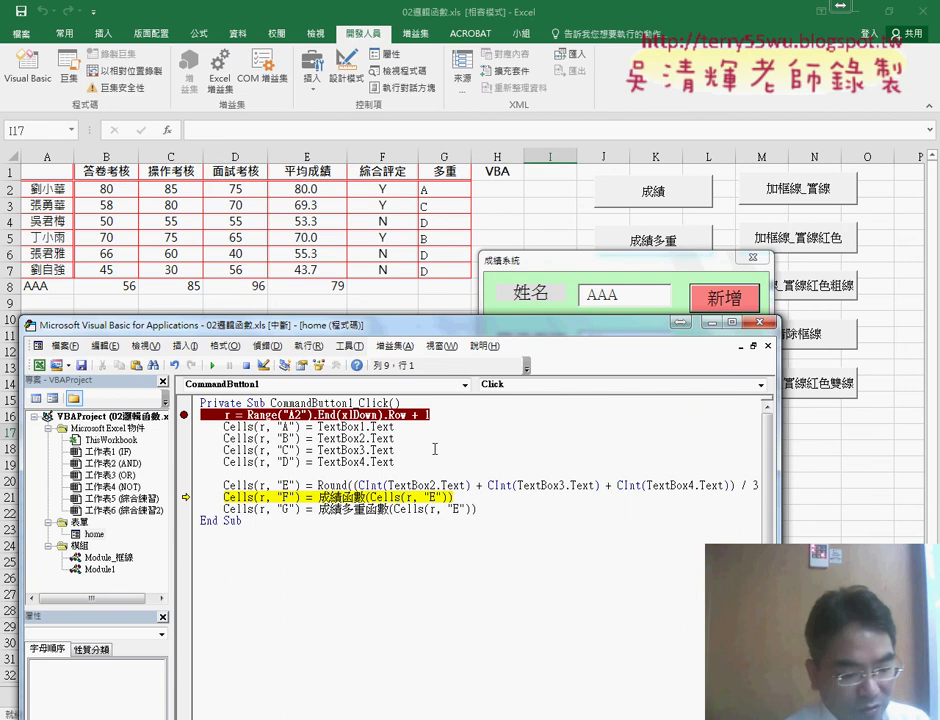
key("F8")
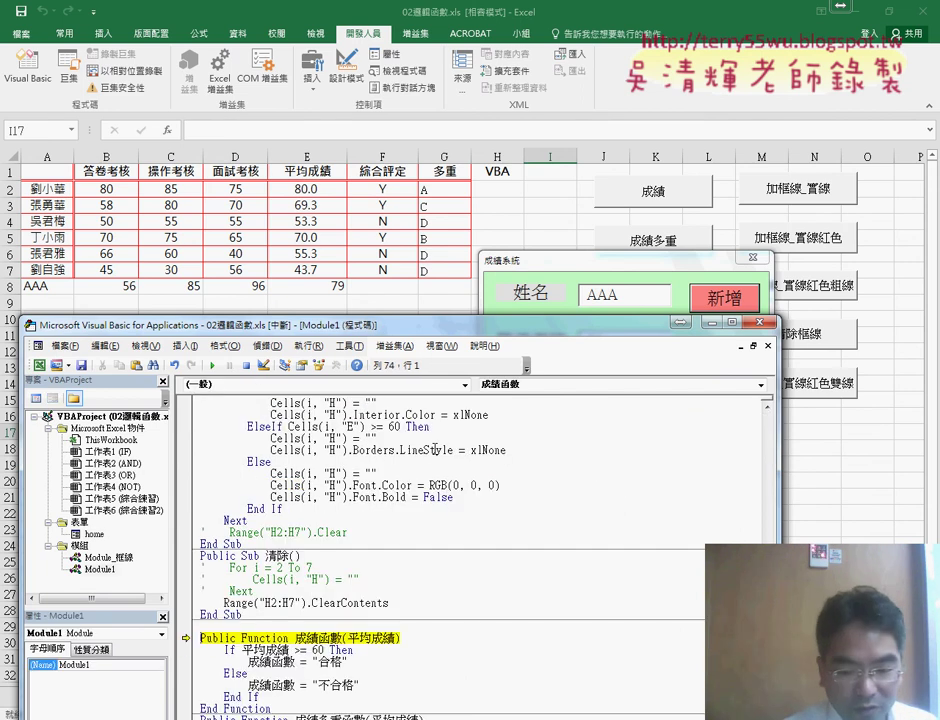
key("F8")
key("F8")
key("F8")
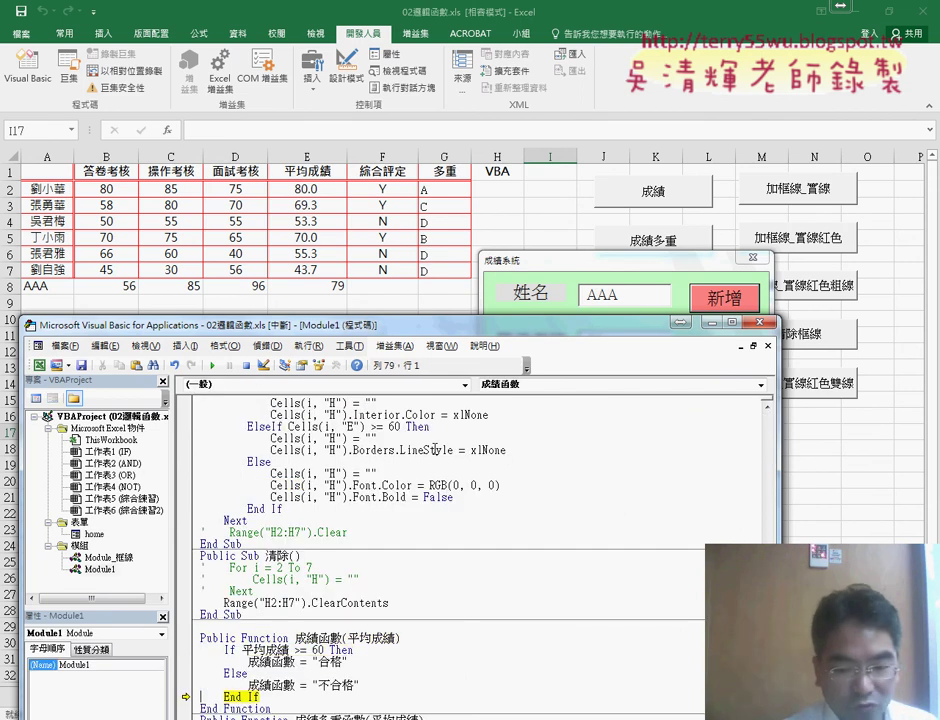
key("F8")
key("F8")
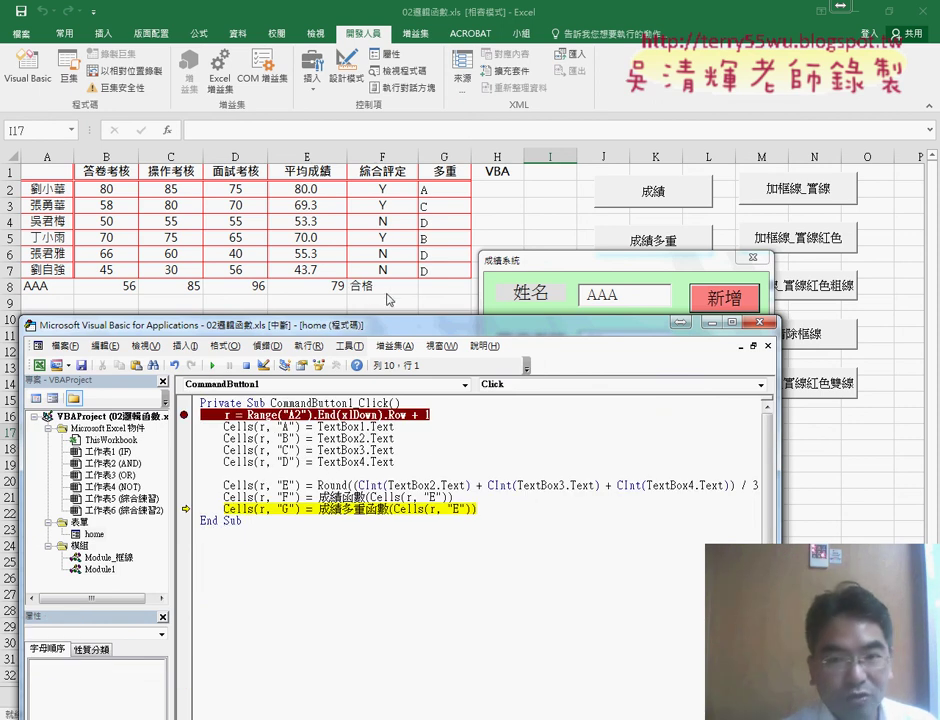
- Inspect the column F line's 成績函數 call and Cells(r, "F") target, then step into 成績多重函數
left_click_drag(319, 497, 455, 497)
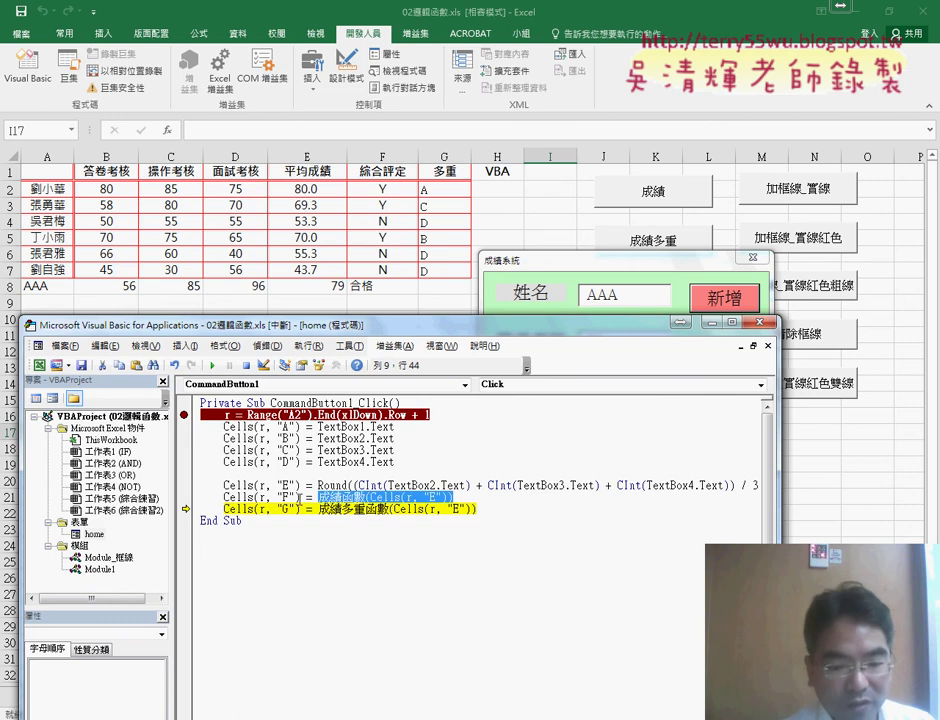
left_click_drag(300, 497, 224, 497)
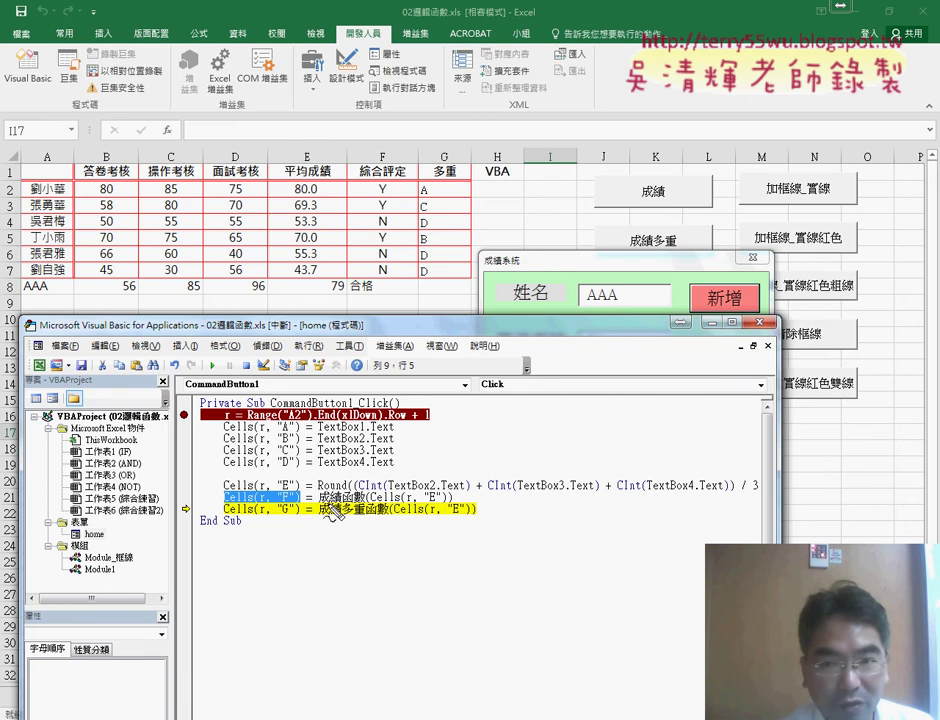
left_click_drag(338, 470, 305, 497)
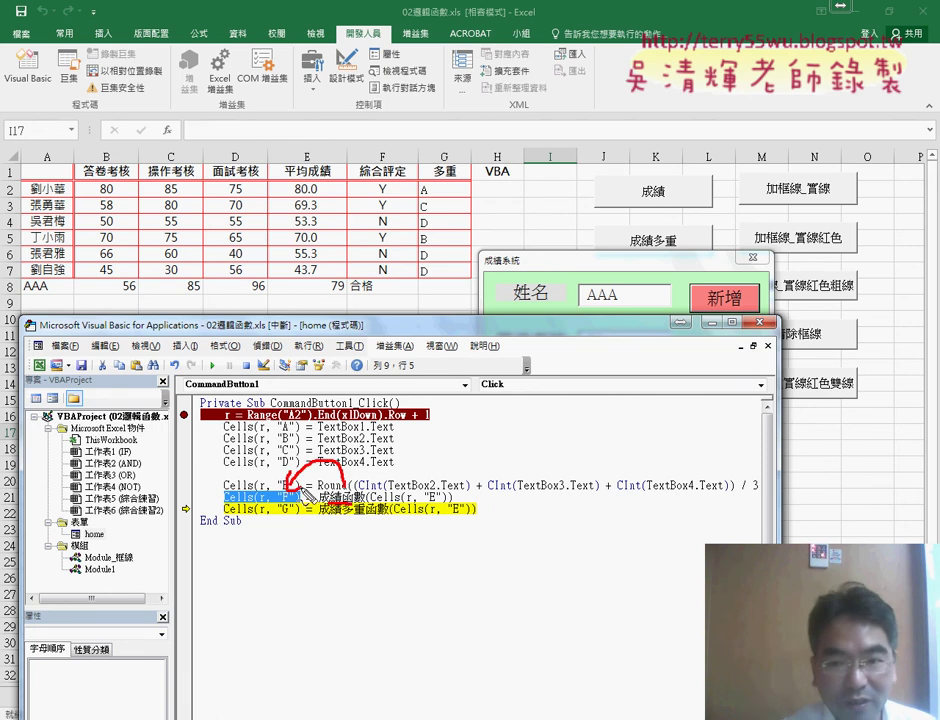
right_click(302, 492)
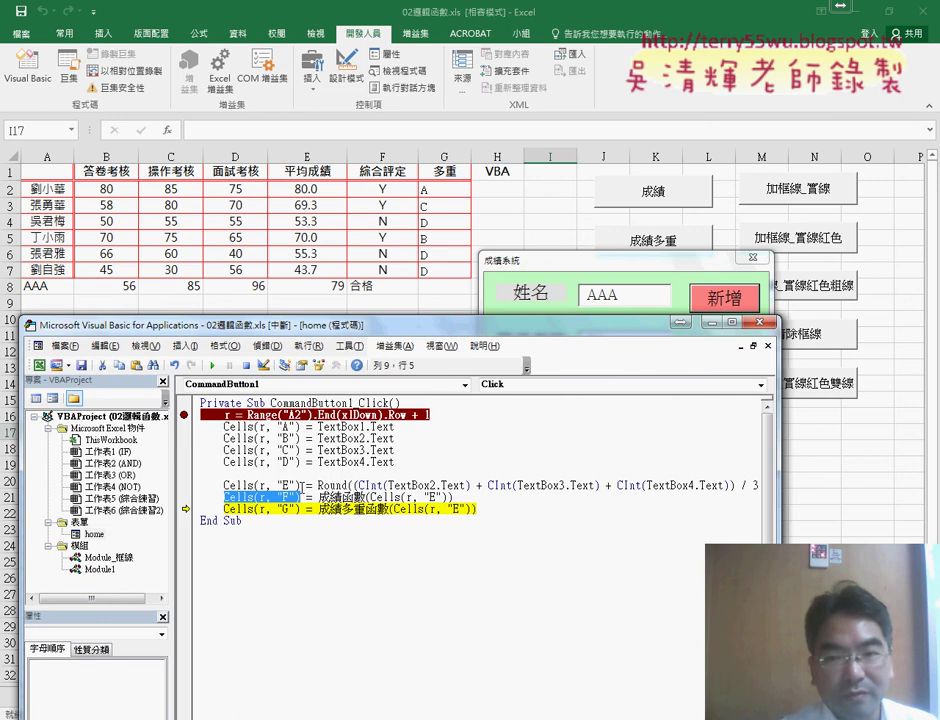
key("F8")
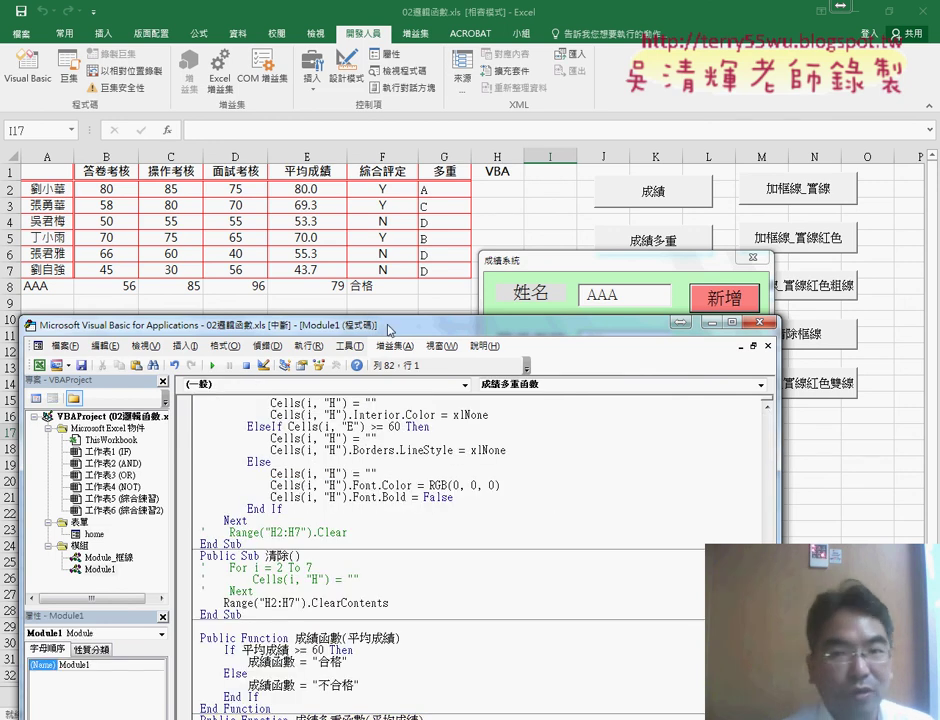
- Step through 成績多重函數's grade branches and resume so G8 shows B
left_click_drag(388, 325, 388, 178)
key("F8")
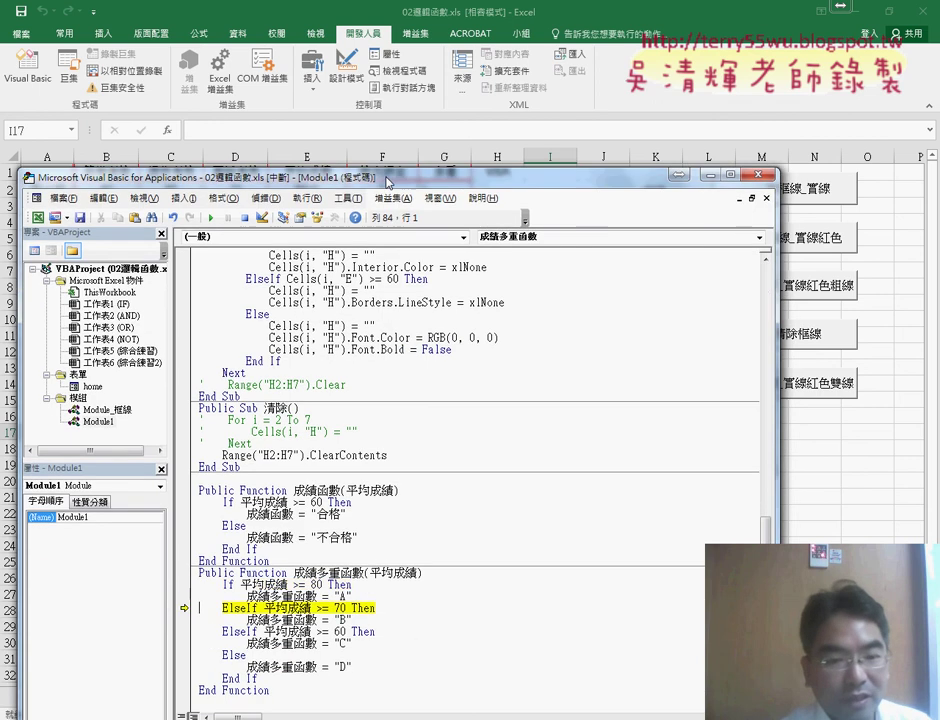
key("F8")
key("F8")
key("F8")
key("F8")
key("F8")
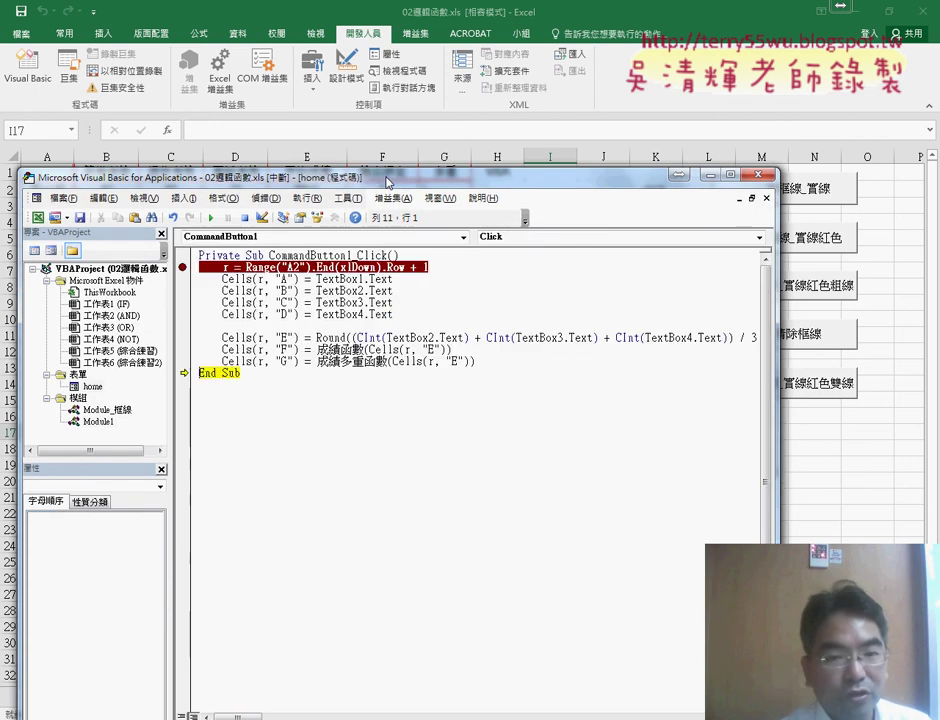
left_click_drag(388, 182, 397, 354)
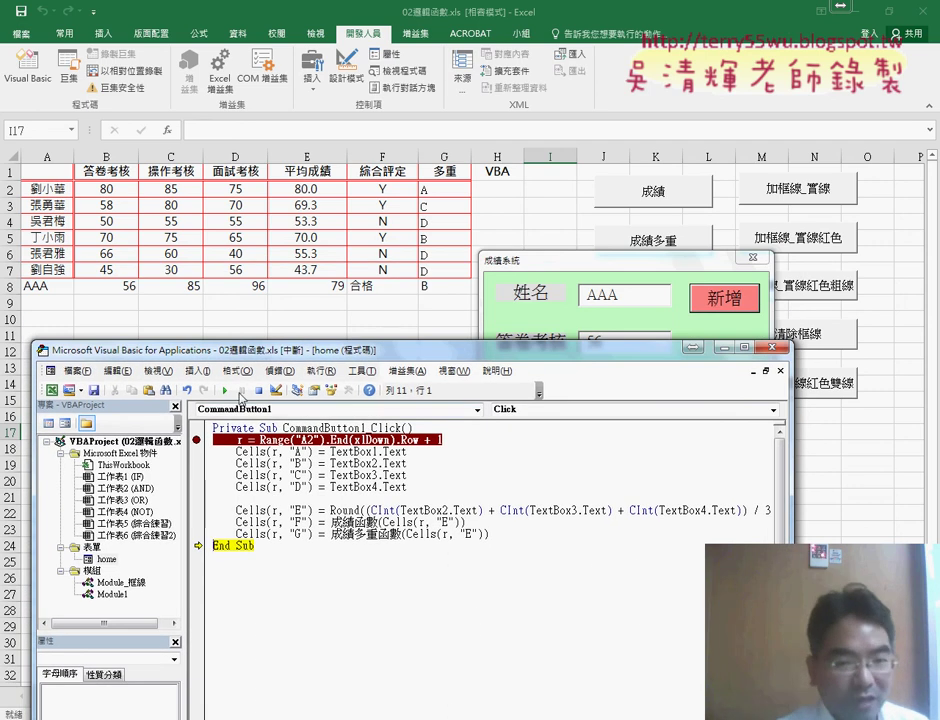
left_click(229, 393)
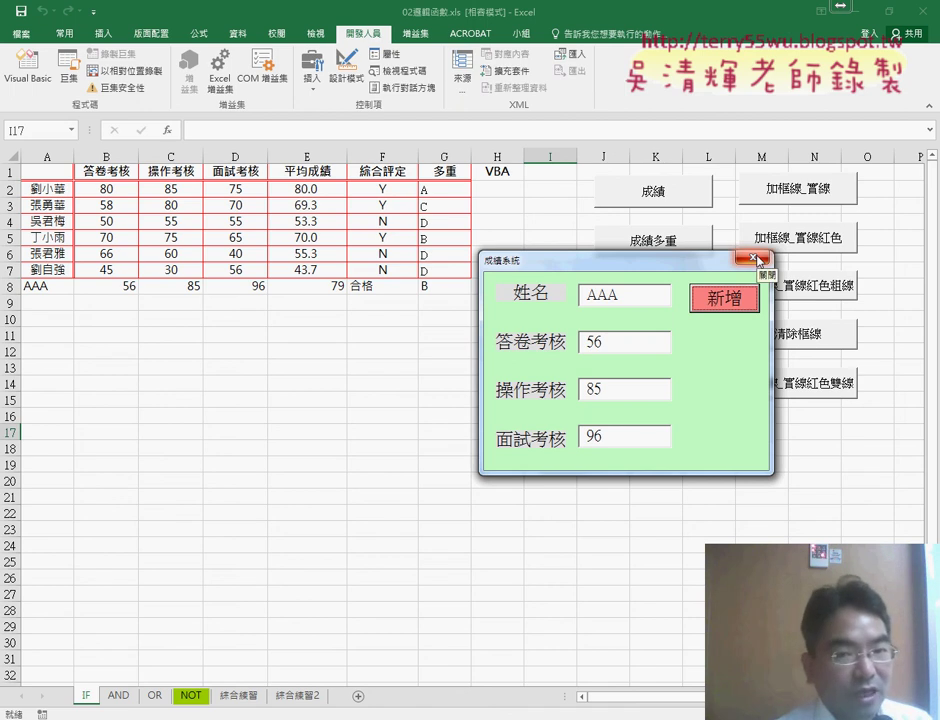
- Try the 姓名 and score boxes, then close the running form back to its design view
left_click(584, 295)
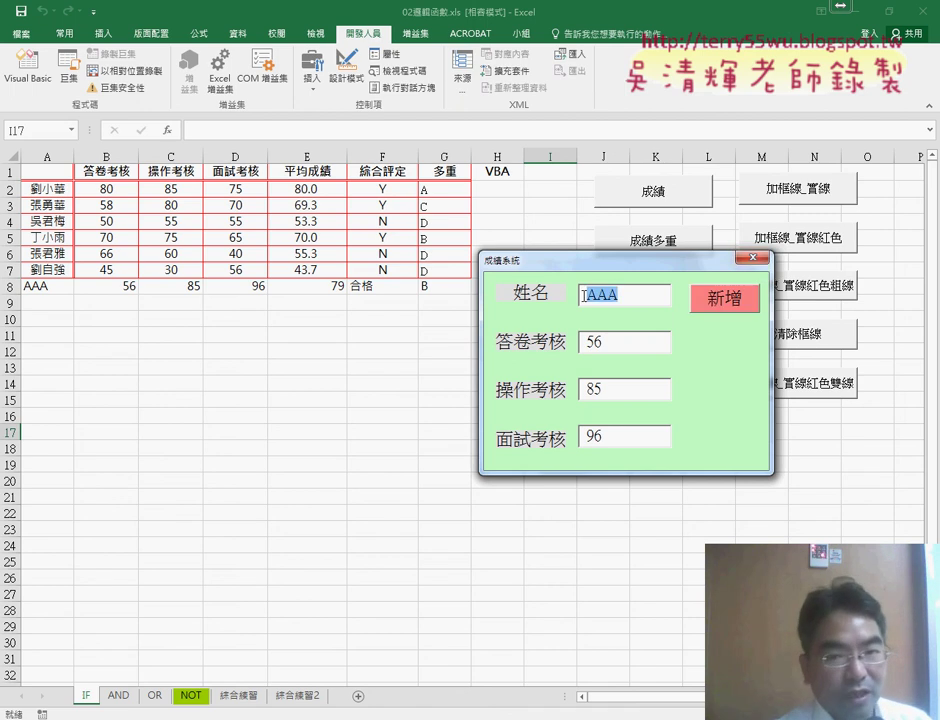
key("Tab")
key("Tab")
key("Tab")
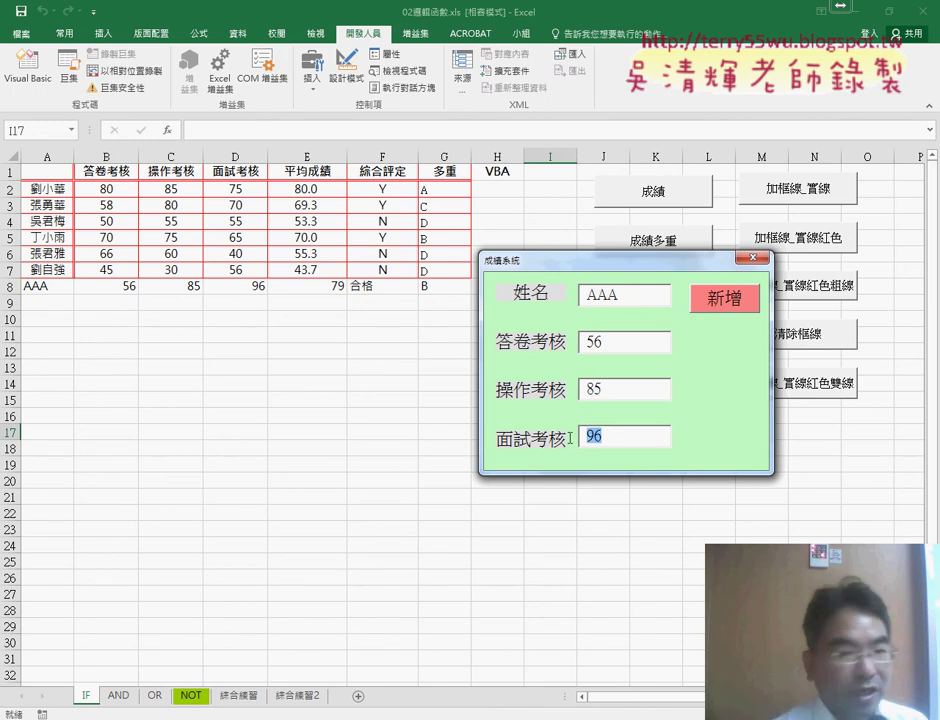
left_click(627, 296)
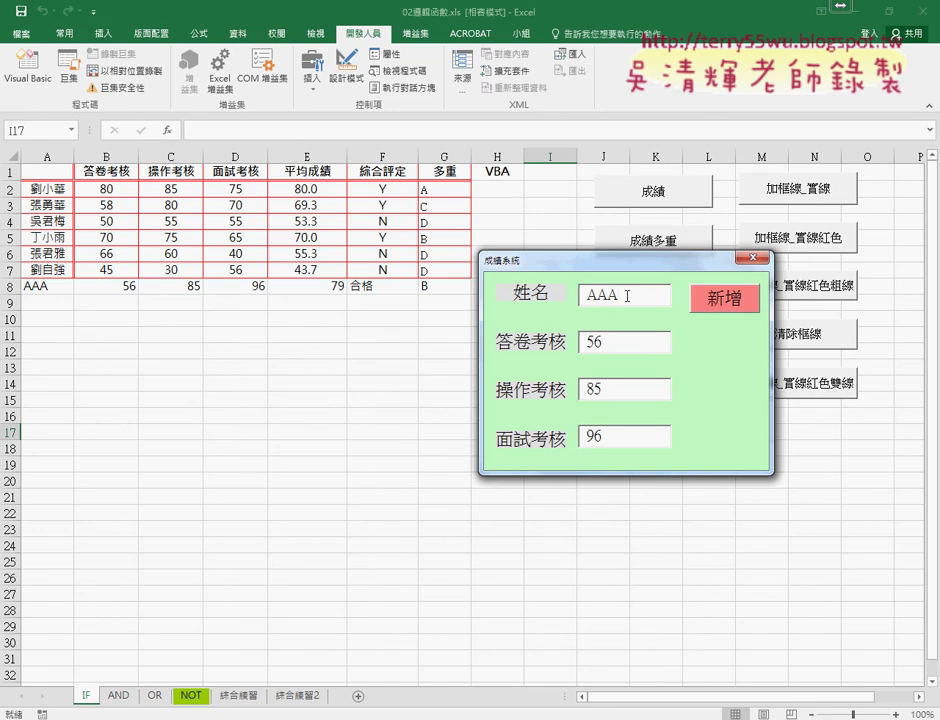
left_click(752, 258)
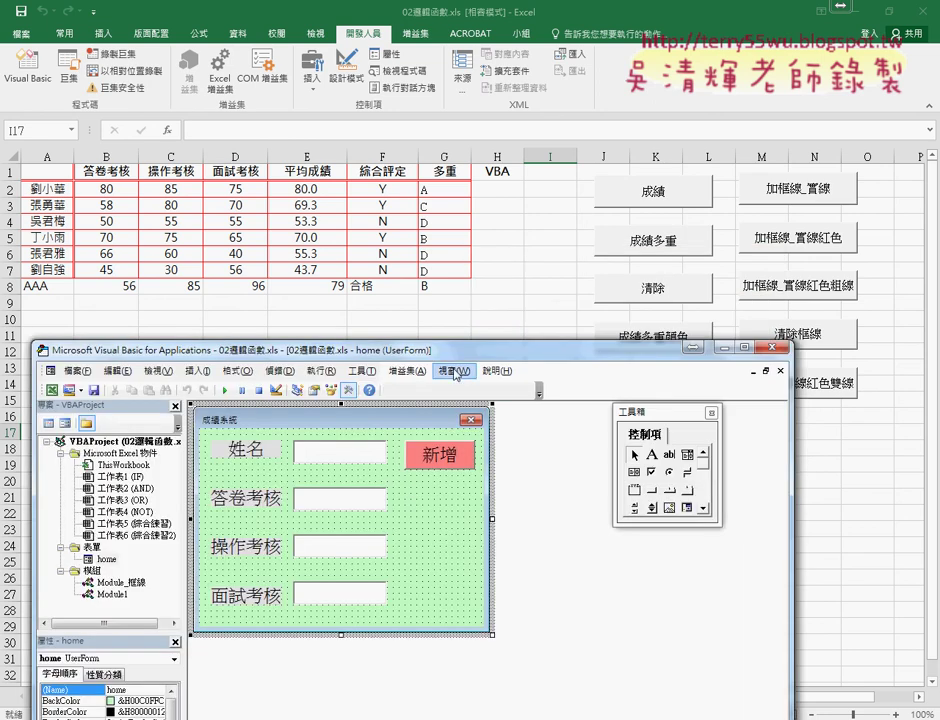
- In the 新增 Click code, add a TextBox1.Text = "" line after the column G line
double_click(445, 455)
left_click_drag(417, 350, 417, 183)
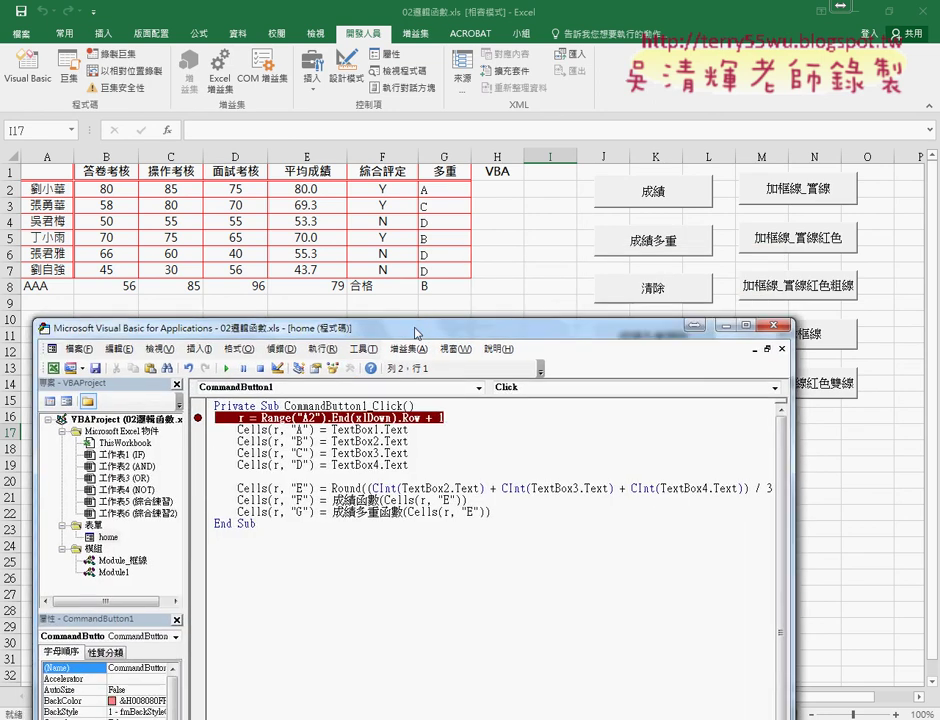
left_click(505, 369)
key("Return")
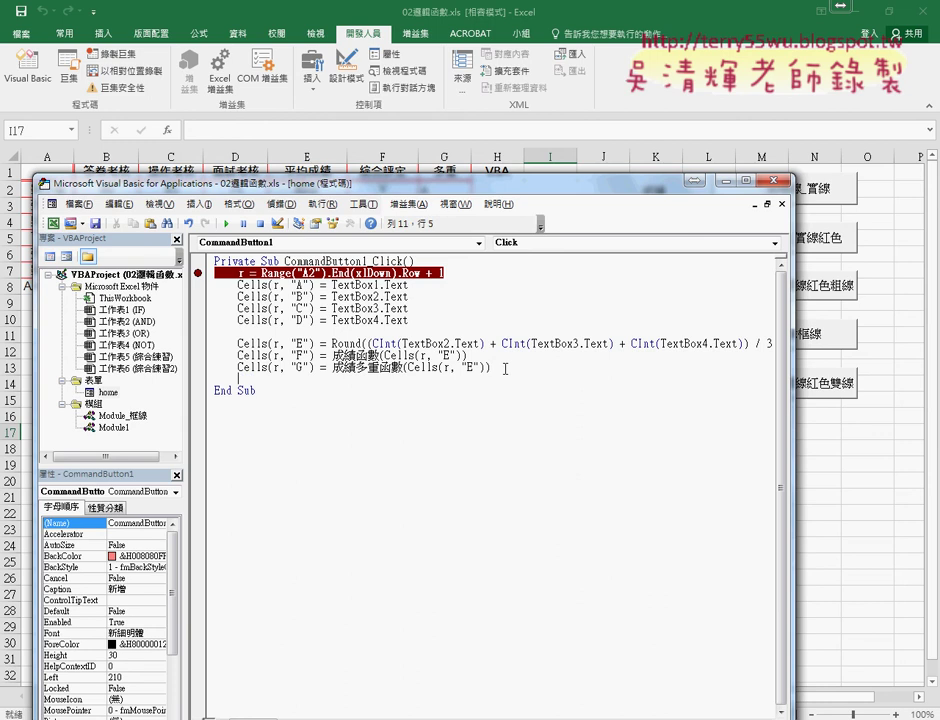
key("Return")
mouse_move(409, 285)
left_mouse_down()
mouse_move(338, 285)
mouse_move(293, 400)
mouse_move(335, 392)
left_mouse_up()
type("TextBox1.Text=\"\"")
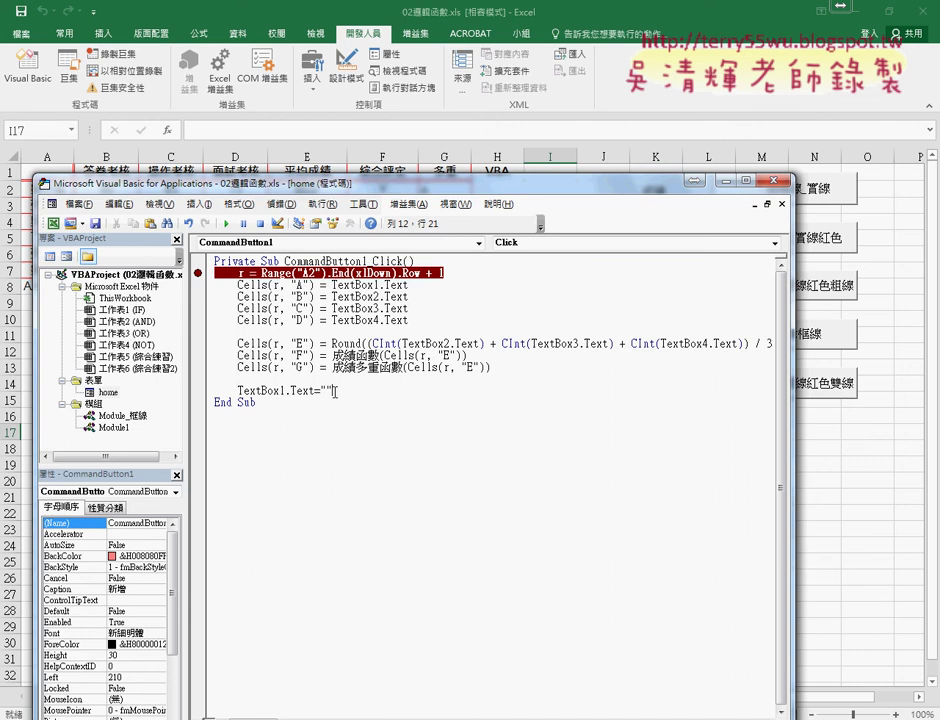
left_click_drag(335, 391, 238, 391)
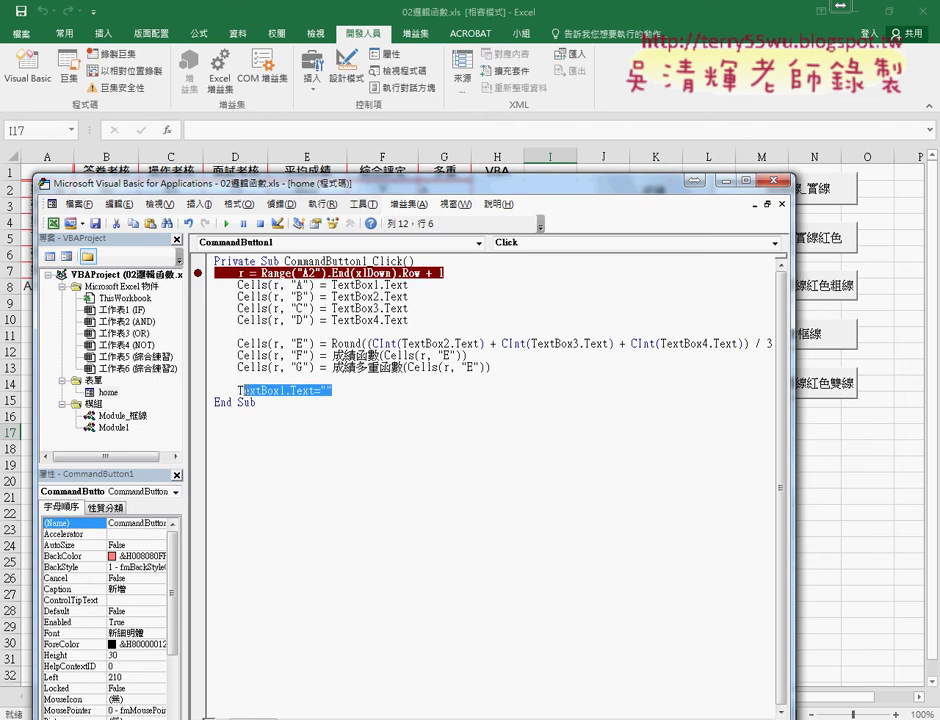
left_click(349, 392)
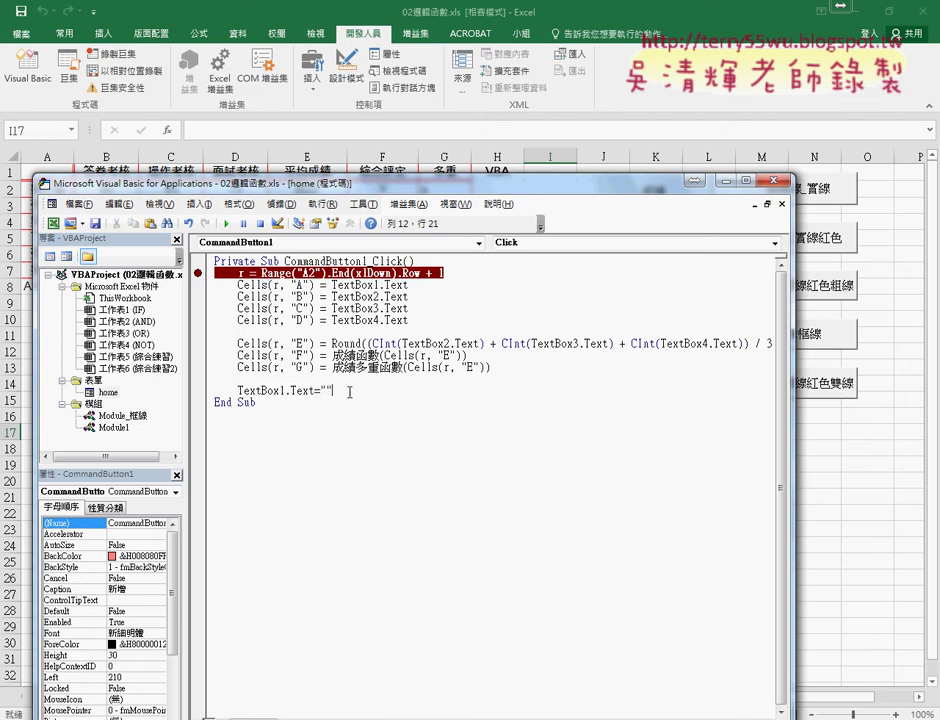
key("Return")
key("Return")
key("Return")
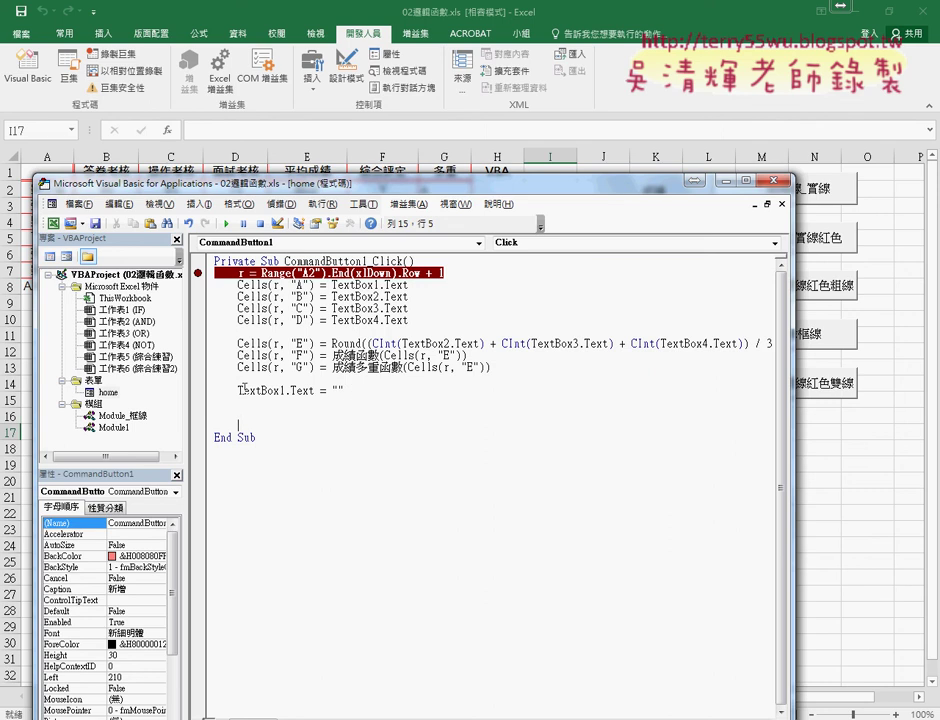
- Duplicate the clearing line into TextBox2, TextBox3 and TextBox4 versions, then add a blank line
mouse_move(238, 391)
left_mouse_down()
mouse_move(346, 390)
mouse_move(311, 416)
mouse_move(238, 390)
left_mouse_up()
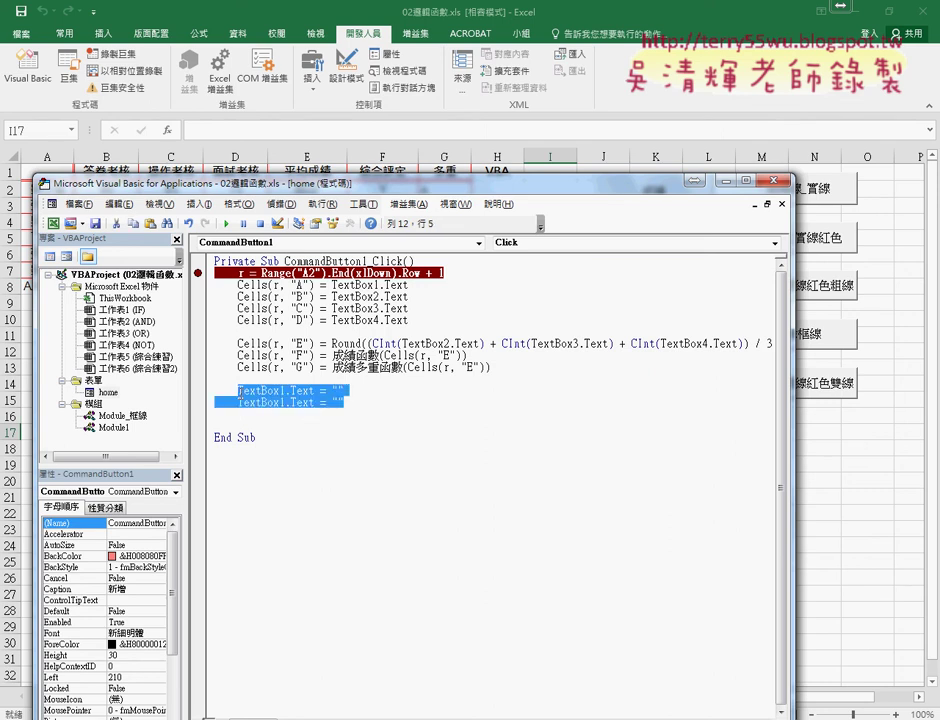
left_click_drag(345, 402, 230, 420)
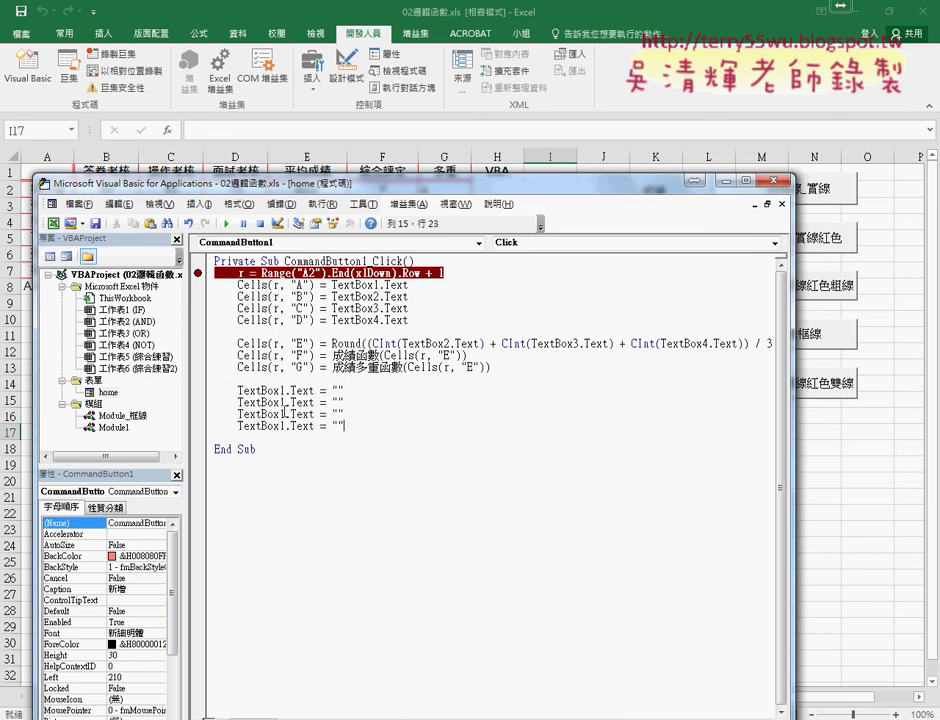
left_click(297, 402)
key("BackSpace")
type("2")
left_click(297, 414)
key("BackSpace")
type("3")
left_click(286, 426)
key("BackSpace")
type("4")
left_click(289, 440)
key("Return")
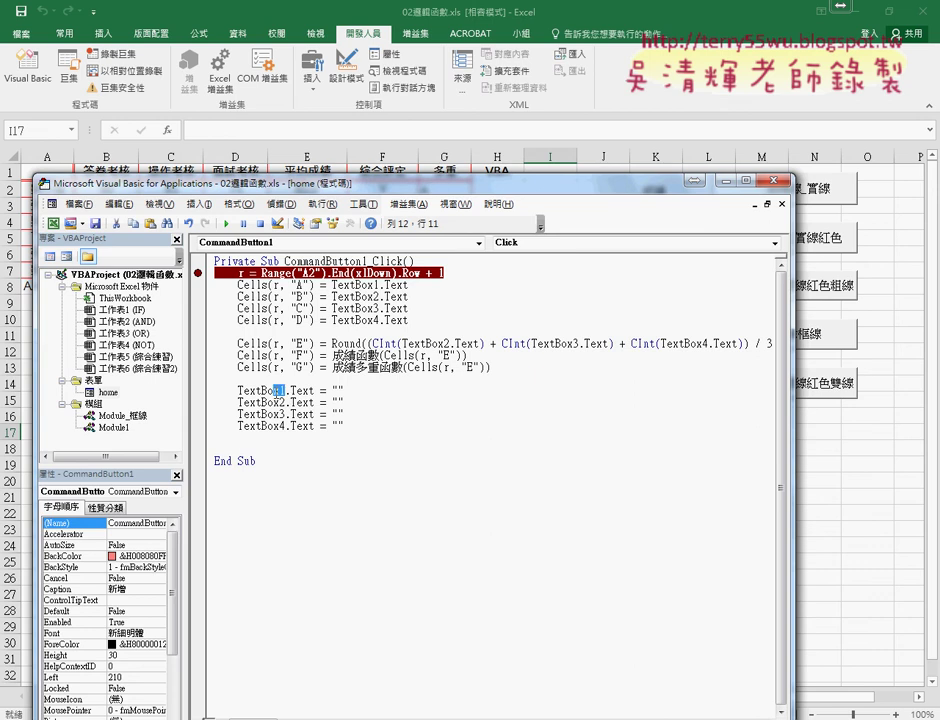
- Add a TextBox1.SetFocus line above End Sub using the IntelliSense suggestion
double_click(255, 390)
left_click_drag(255, 390, 240, 452)
type(".")
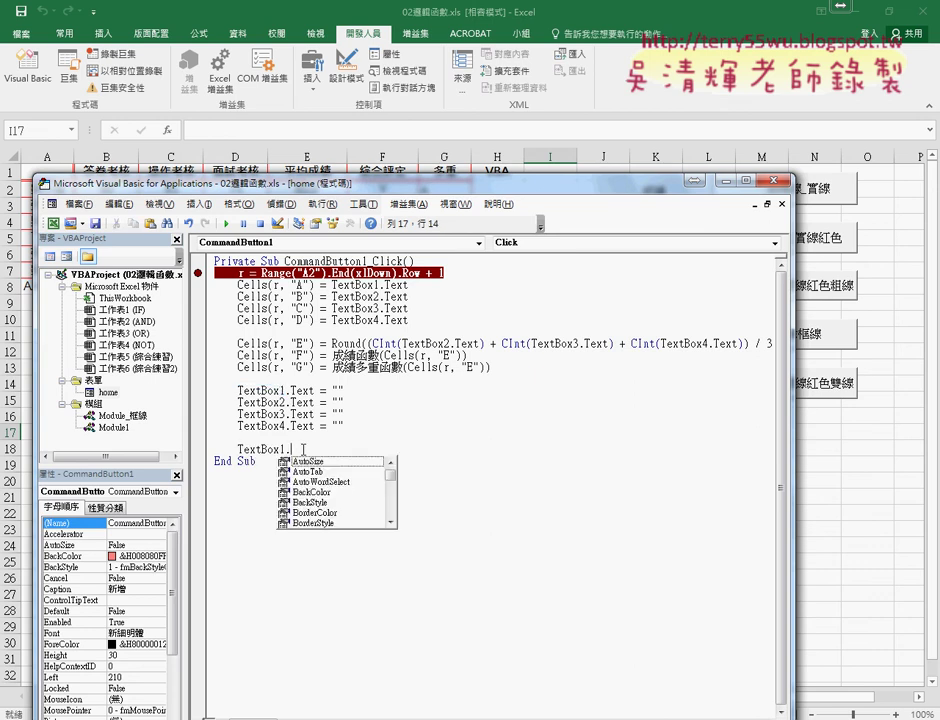
type("se")
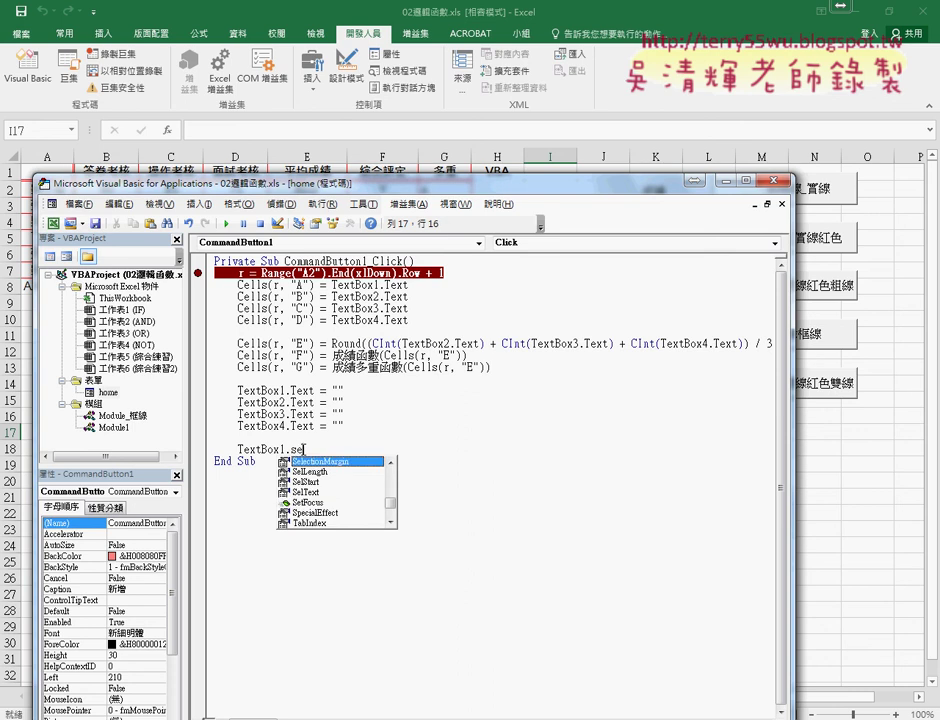
type("t")
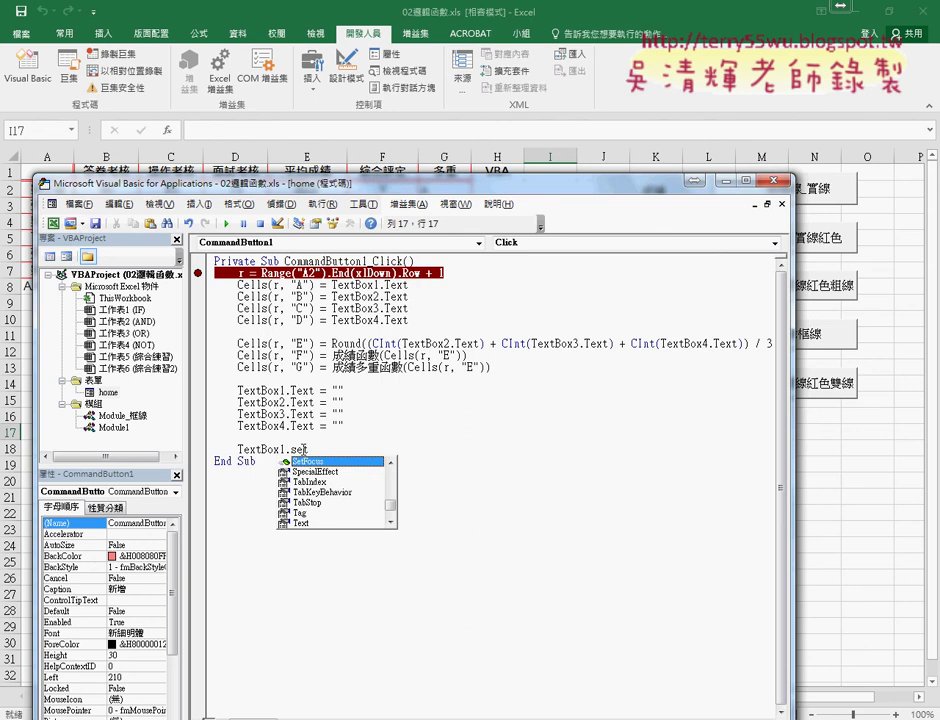
key("Tab")
left_click(346, 518)
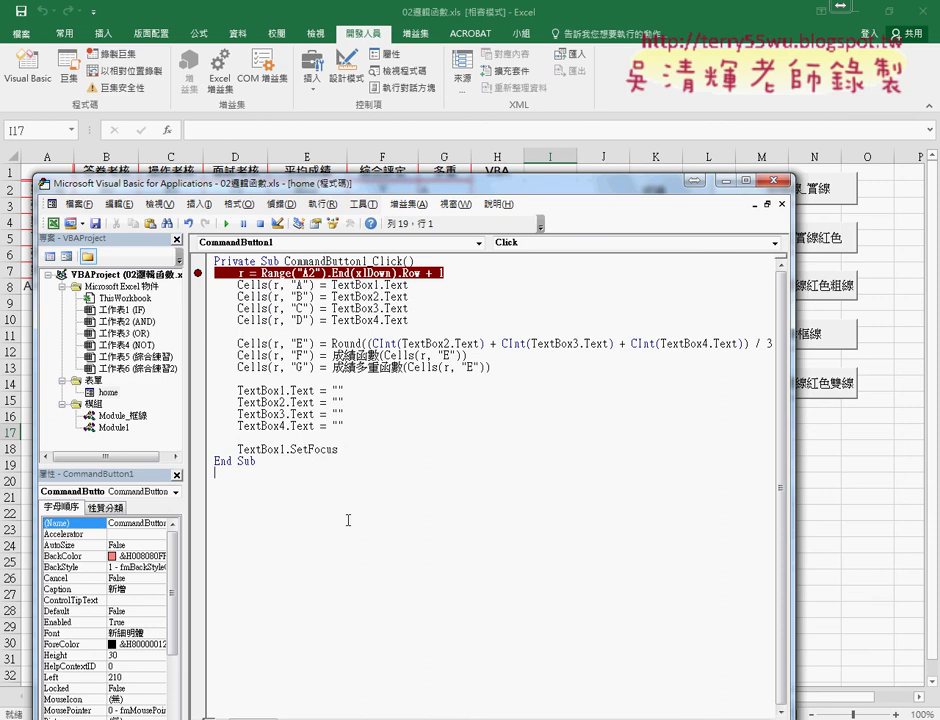
- Add comments '1. at the procedure top, '2. before the clearing lines, and '3. above SetFocus
left_click(422, 261)
key("Return")
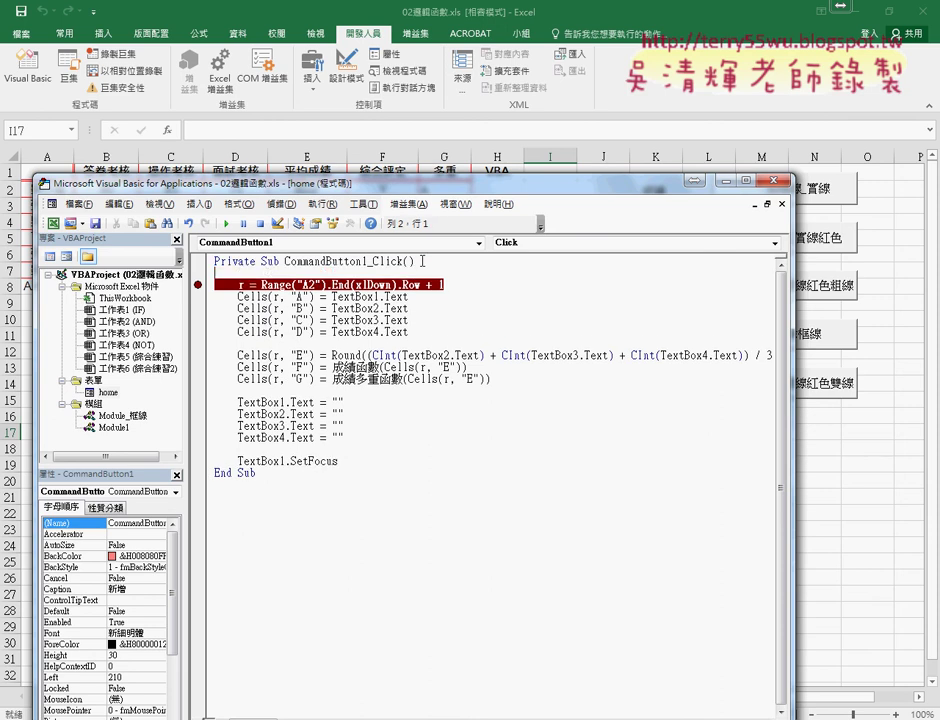
key("Tab")
type("'1.")
left_click(273, 390)
type("'2.")
left_click(270, 449)
type("'")
type("3.")
- Run the form, enter BBB with scores 52, 85 and 98, and submit it
left_click_drag(291, 190, 338, 202)
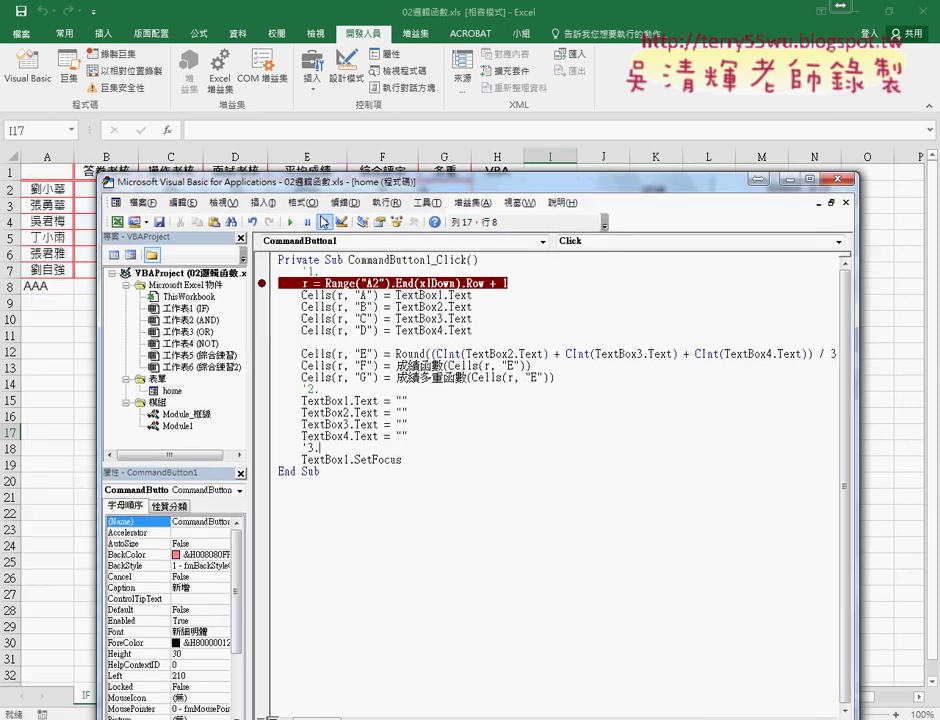
key("alt+F11")
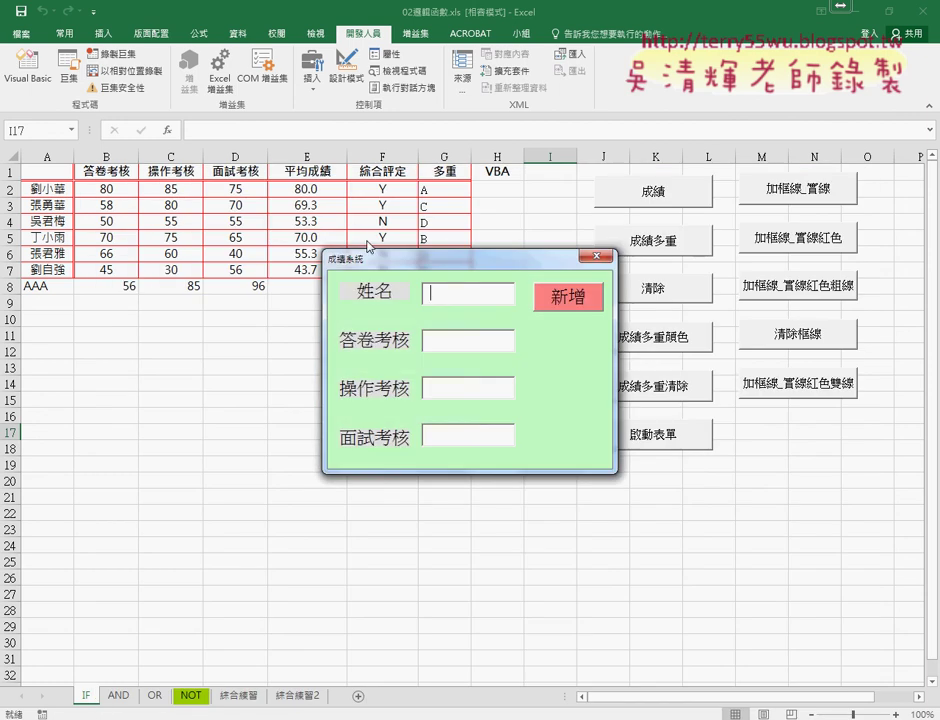
type("BBB")
key("Tab")
type("5")
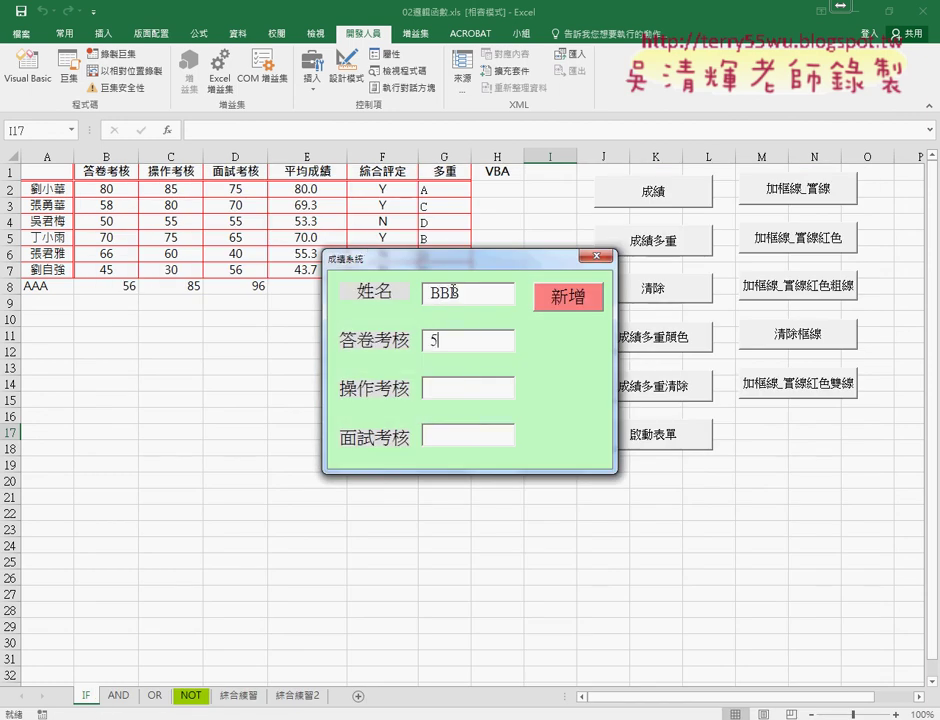
type("2")
key("Tab")
type("85")
key("Tab")
type("98")
key("Tab")
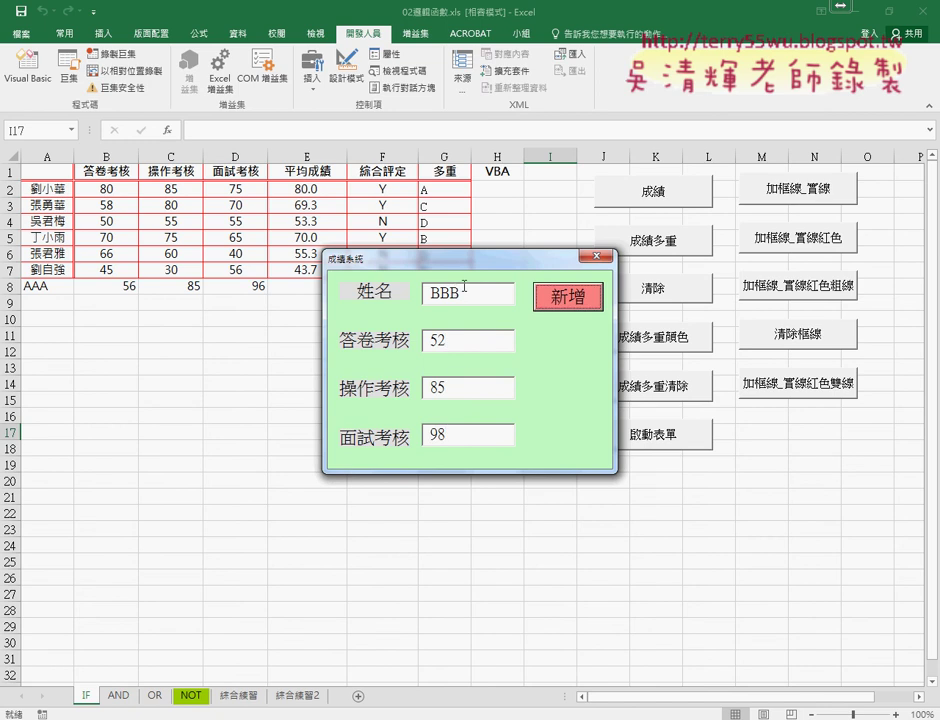
left_click_drag(492, 262, 659, 265)
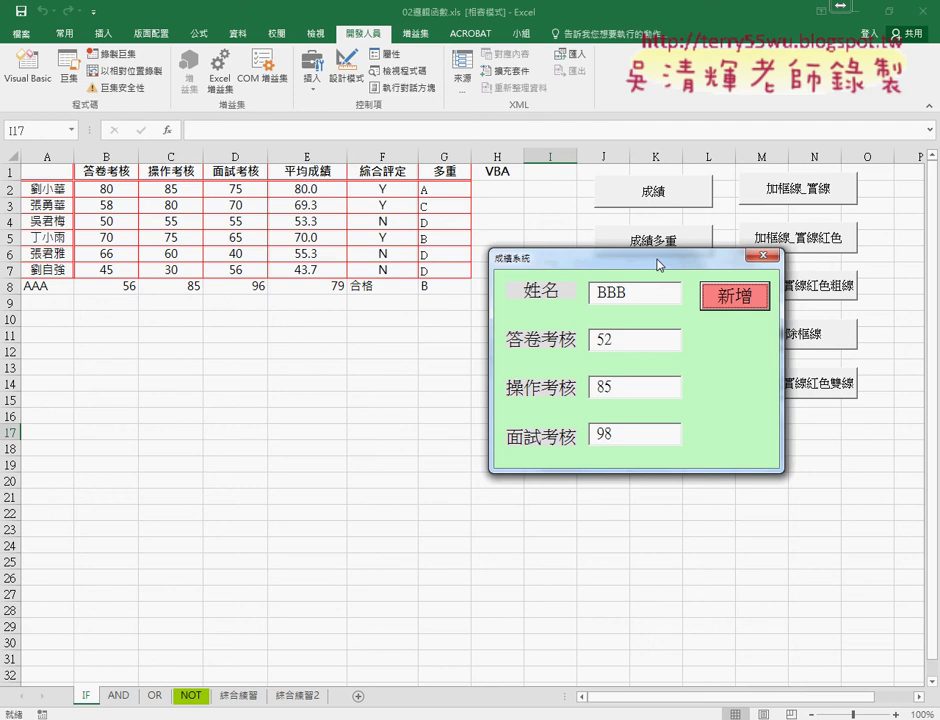
key("Return")
- Step through the procedure and both grading functions, filling row 9 with 78.3, 合格 and B
left_click_drag(456, 180, 776, 122)
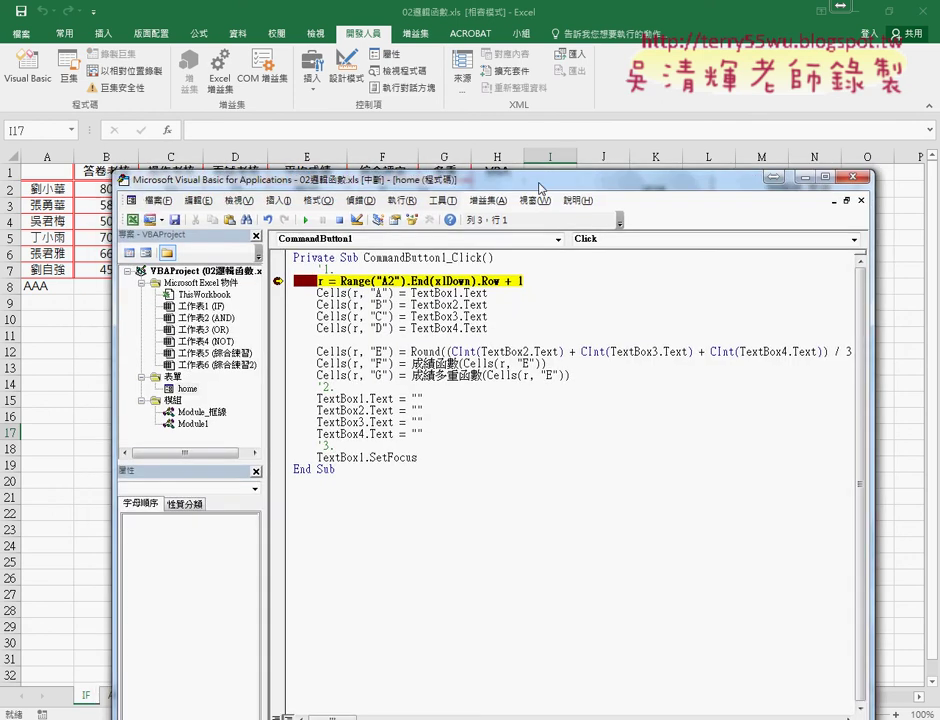
left_click_drag(672, 123, 697, 123)
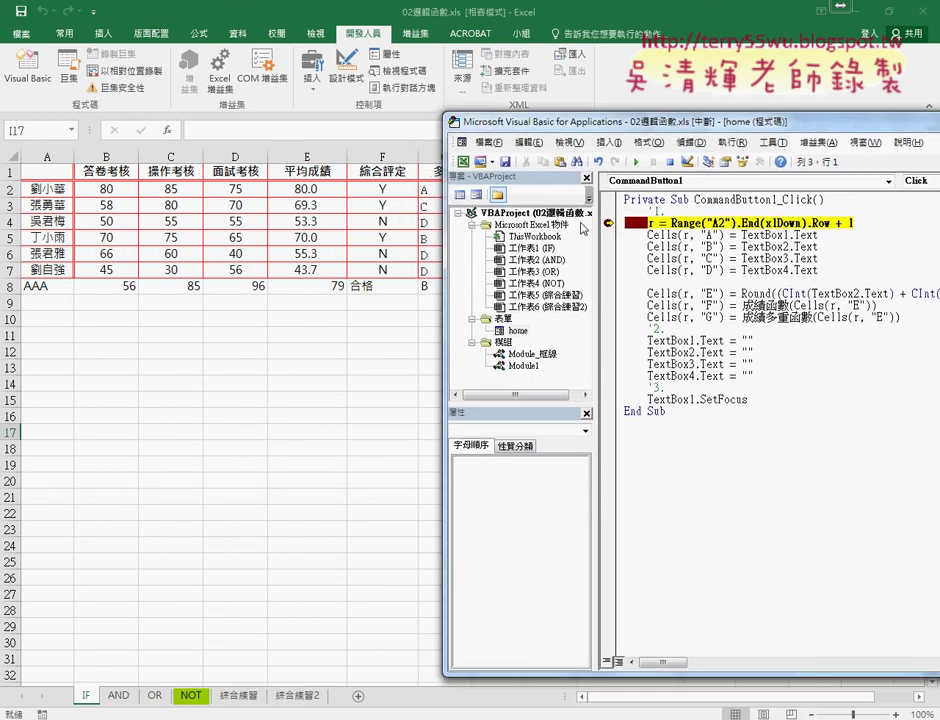
left_click_drag(571, 223, 537, 223)
key("F8")
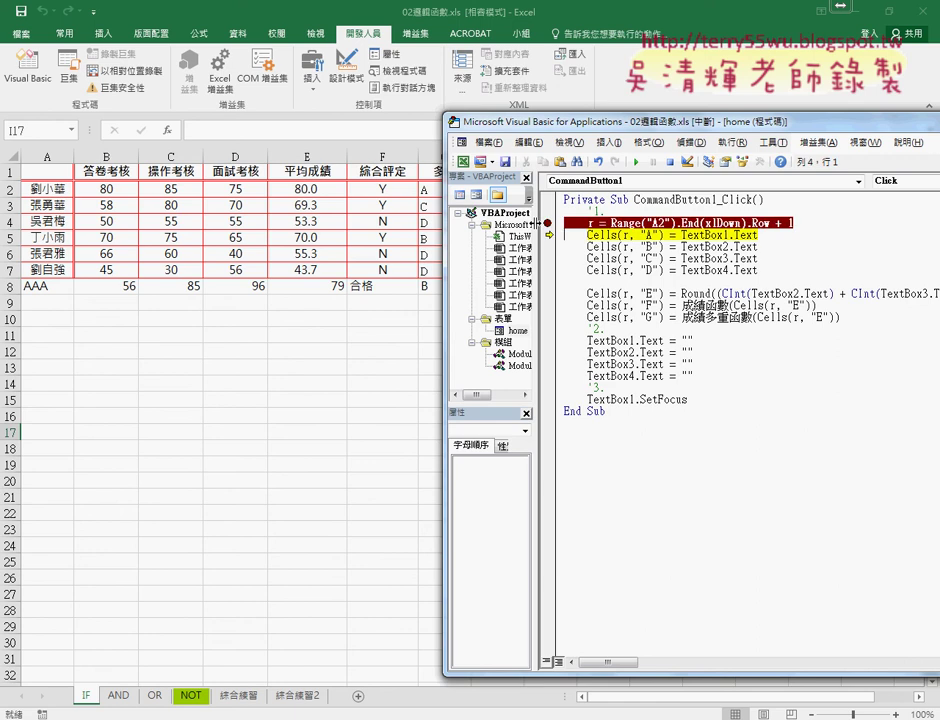
key("F8")
key("F8")
key("F8")
key("F8")
key("F8")
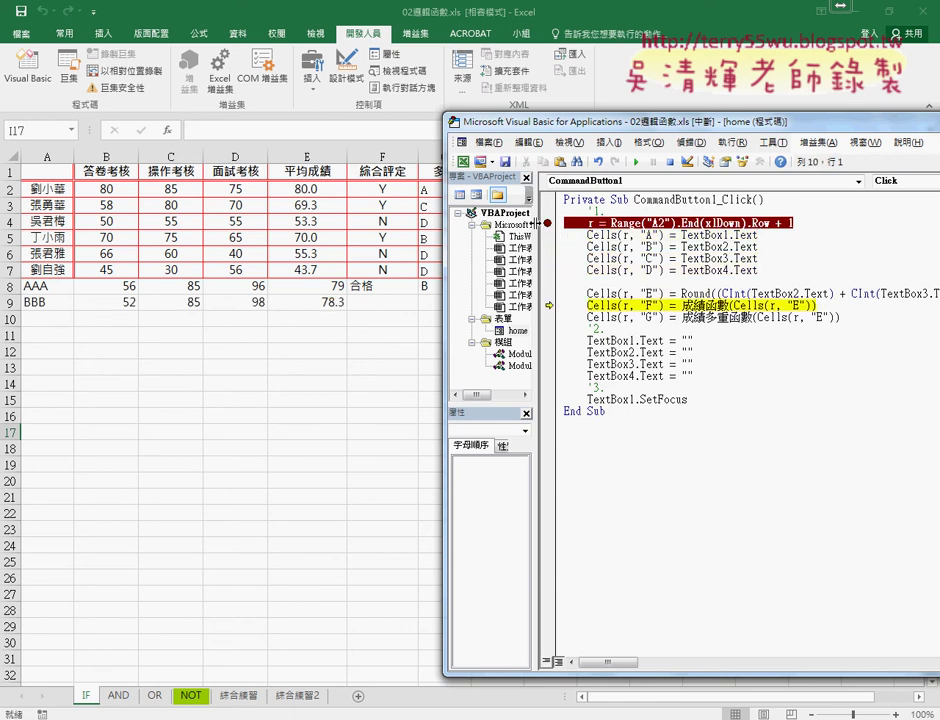
key("F8")
key("F8")
key("F8")
key("F8")
key("F8")
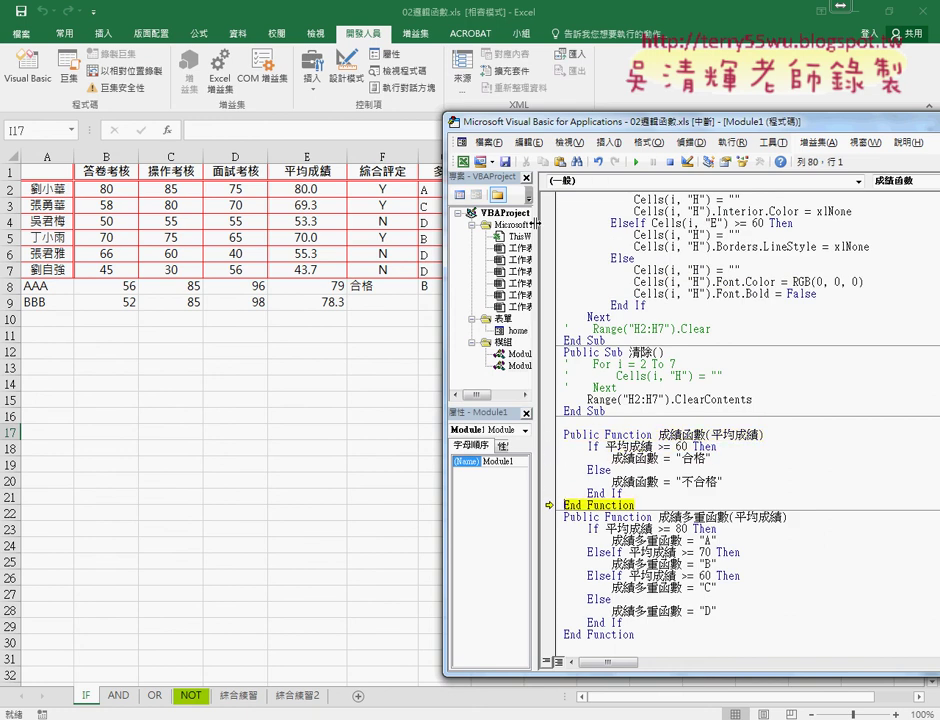
key("F8")
key("F8")
key("F8")
key("F8")
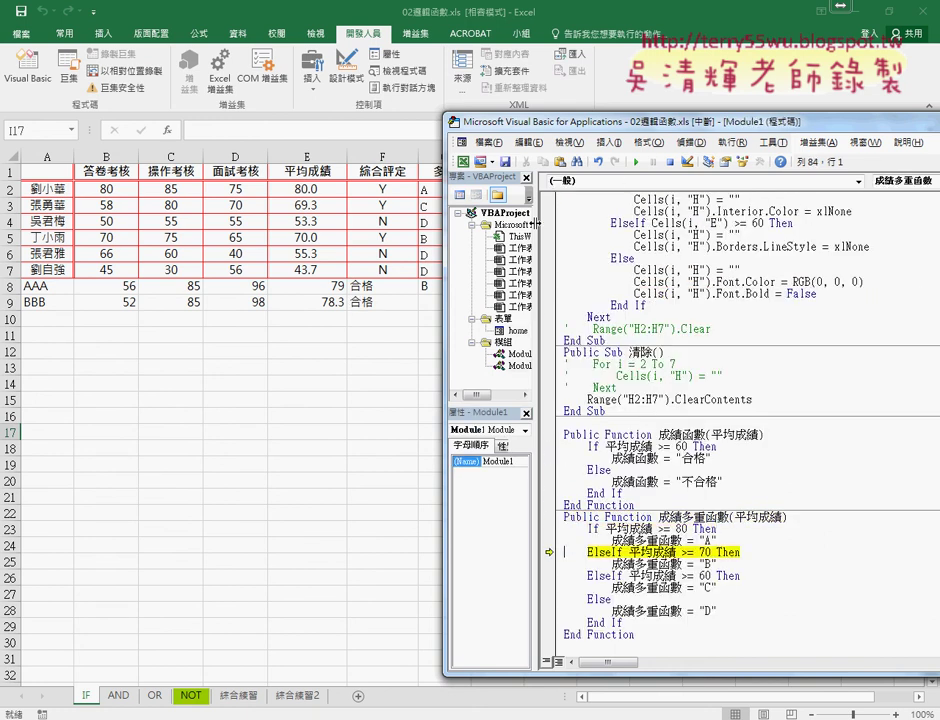
key("F8")
key("F8")
key("F8")
key("F8")
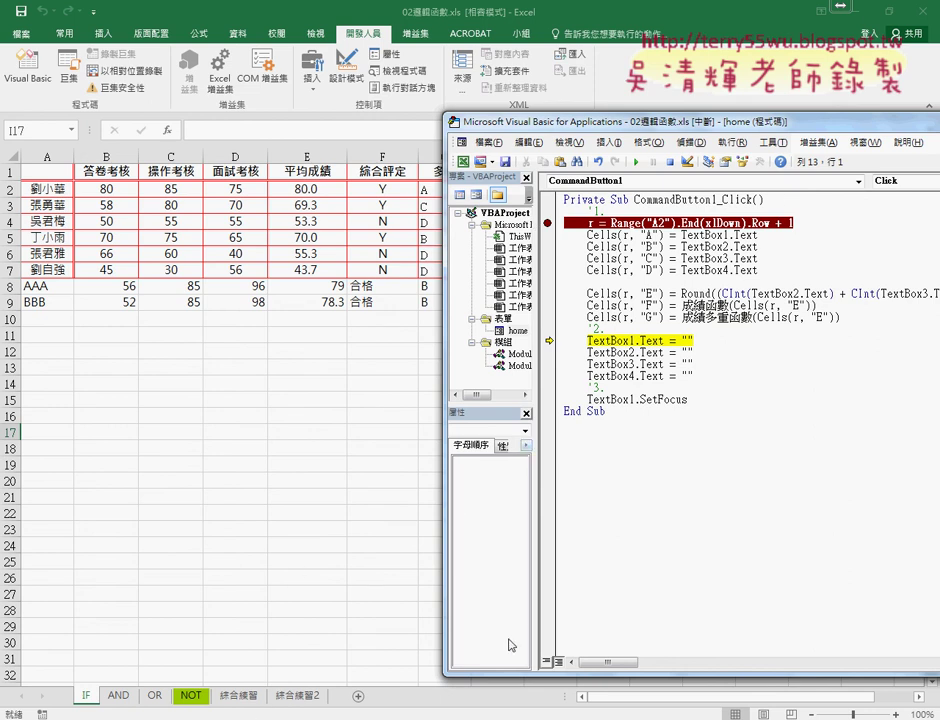
left_click(625, 525)
left_click_drag(613, 128, 318, 452)
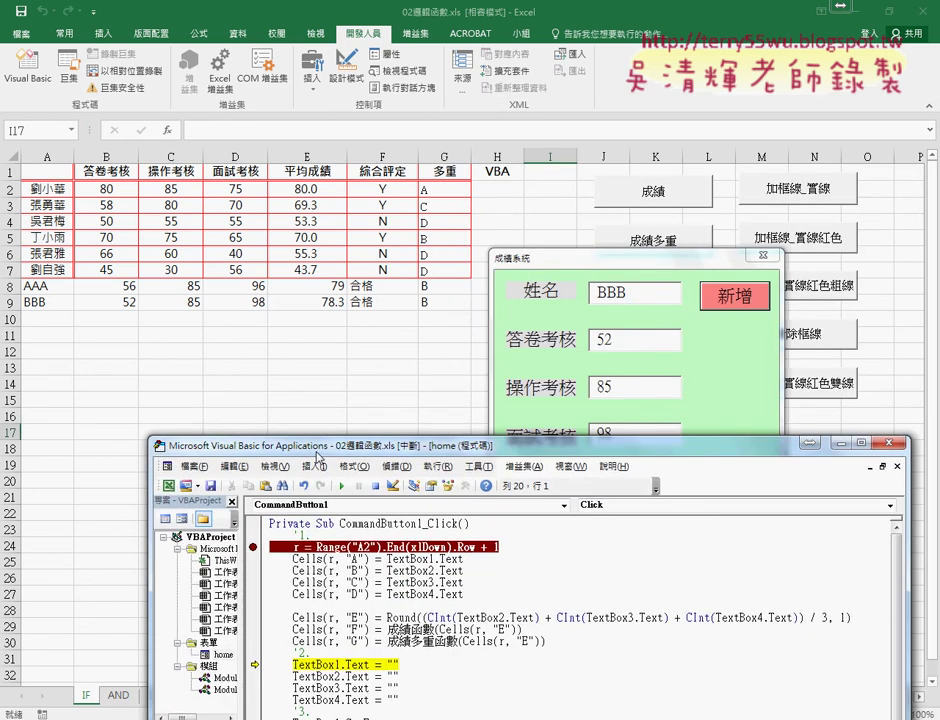
- Step through the TextBox clearing lines and SetFocus until the procedure finishes
key("F8")
key("F8")
key("F8")
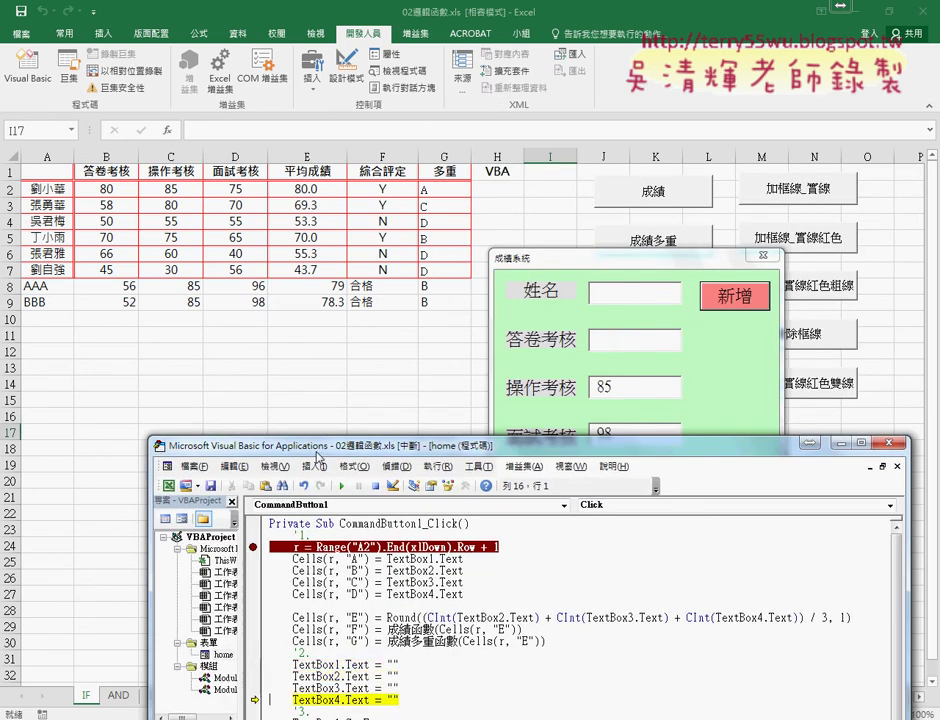
key("F8")
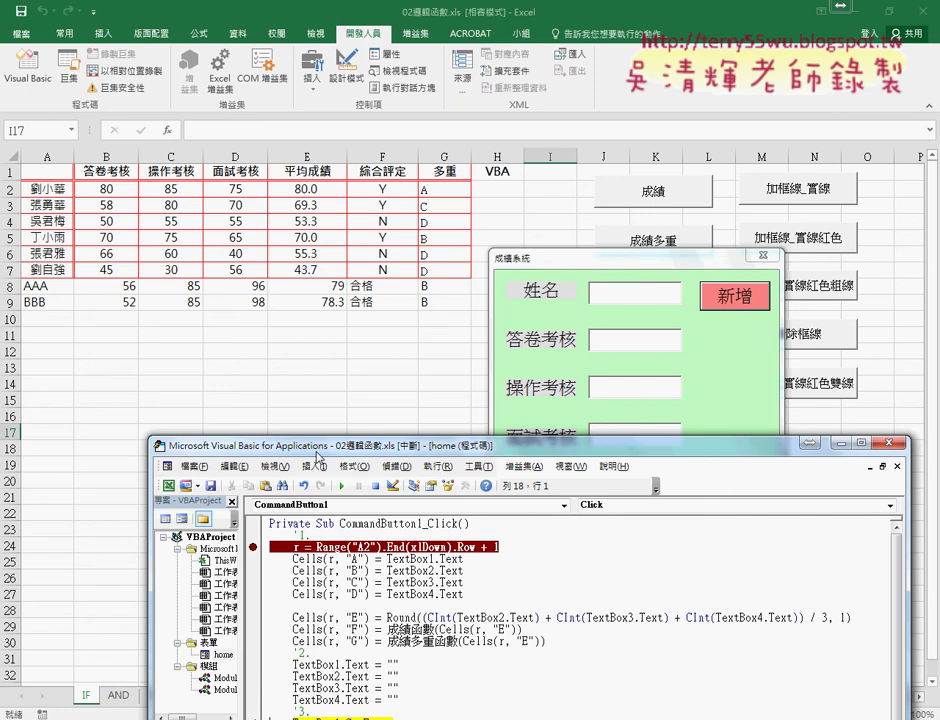
key("F8")
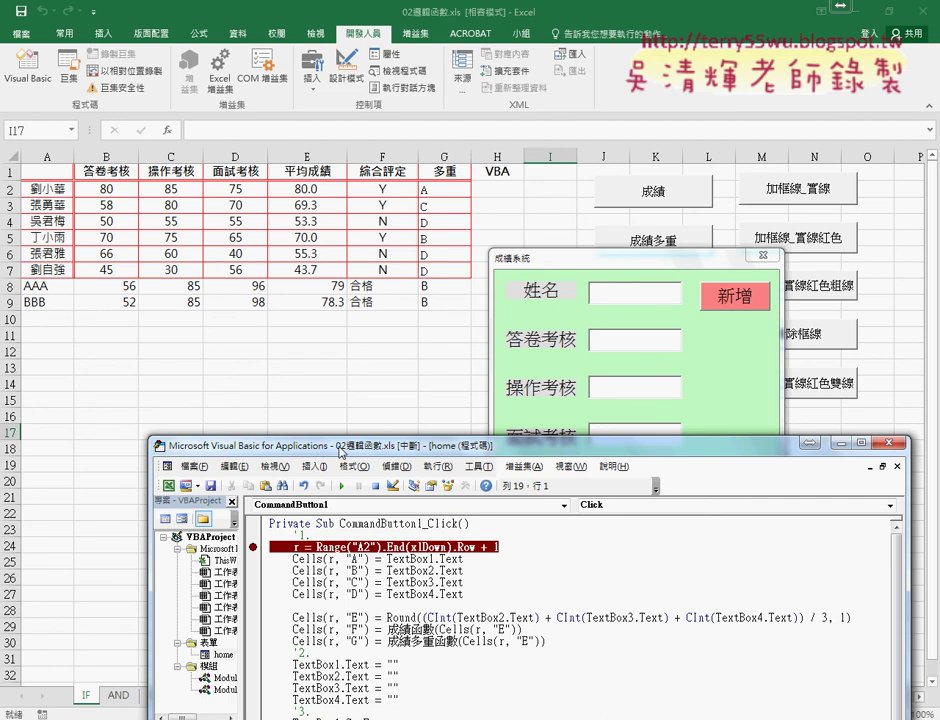
key("F5")
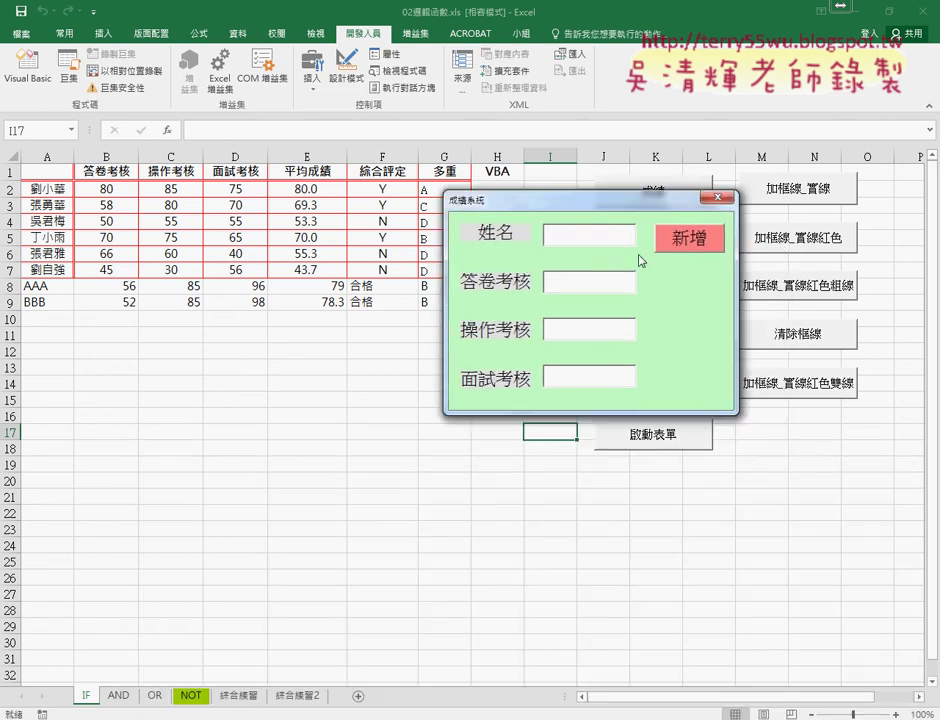
- Bring the empty 成績系統 form to the front and move it to the sheet's lower left
left_click(338, 719)
left_click(394, 668)
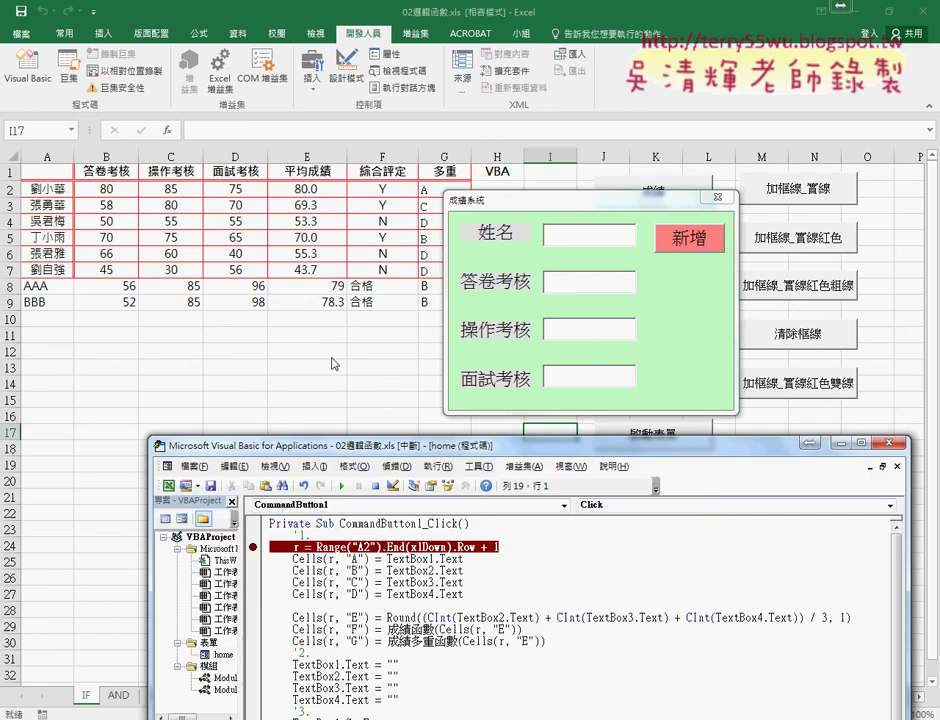
left_click(340, 493)
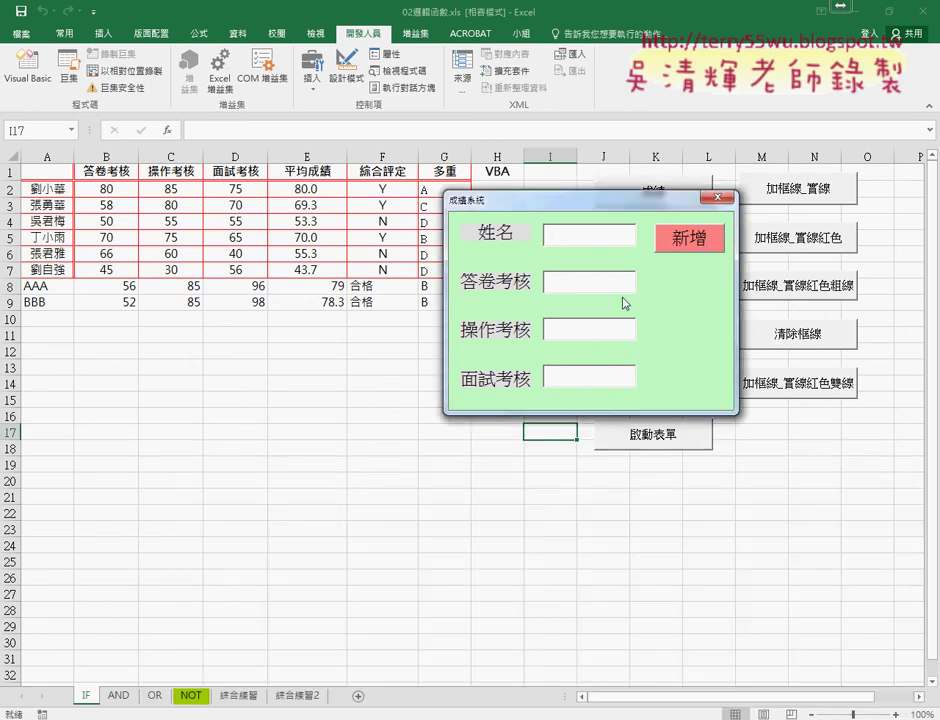
left_click_drag(555, 208, 288, 353)
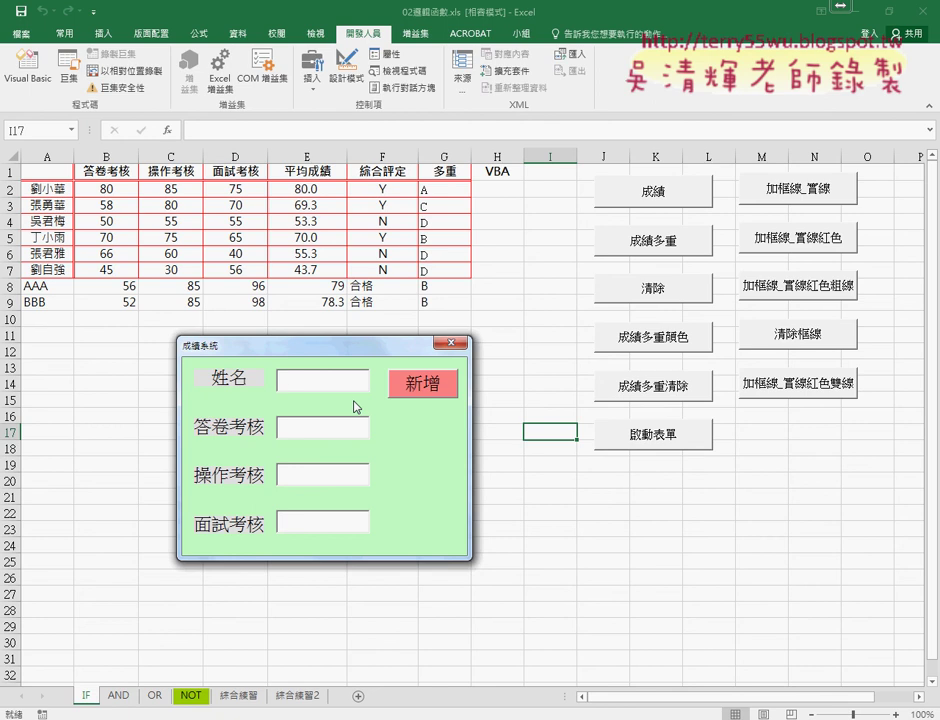
- Close the running form and reopen the 新增 button's CommandButton1_Click code
left_click(451, 343)
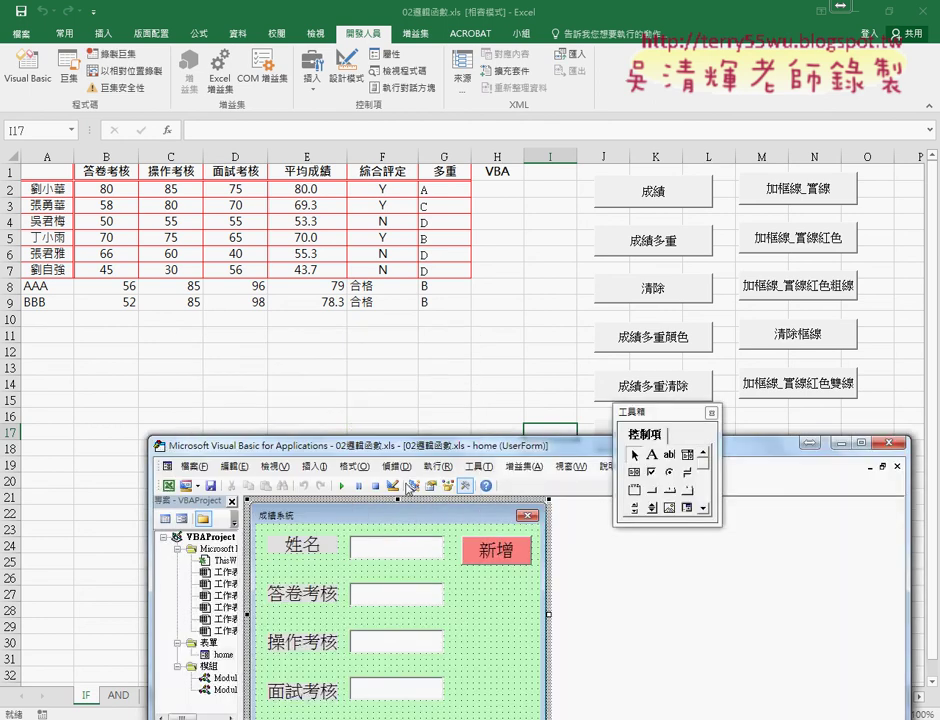
left_click_drag(420, 445, 382, 109)
left_click(453, 207)
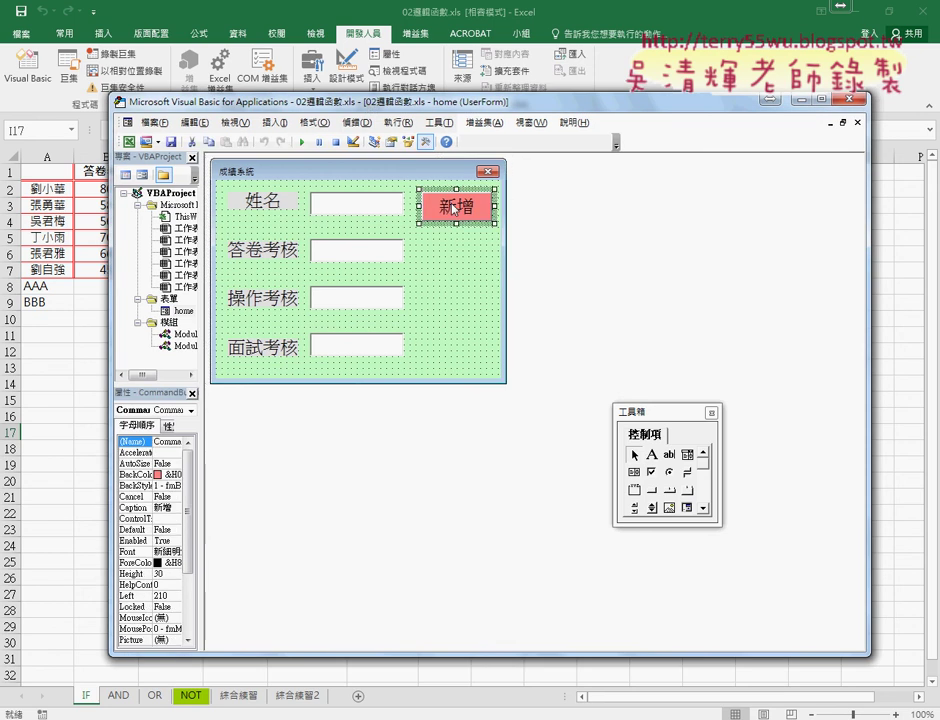
double_click(453, 207)
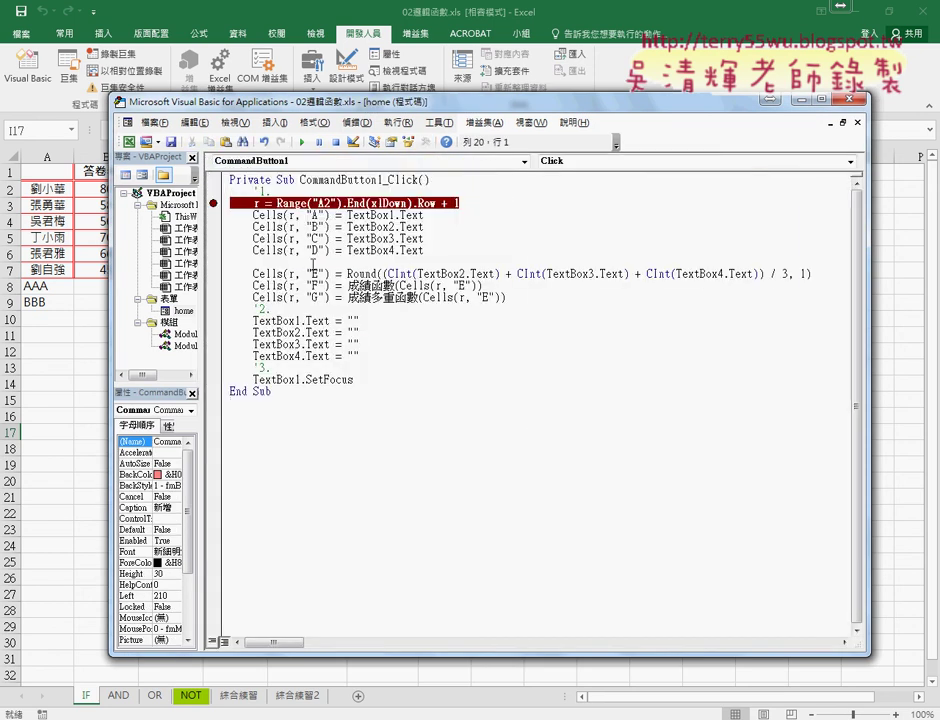